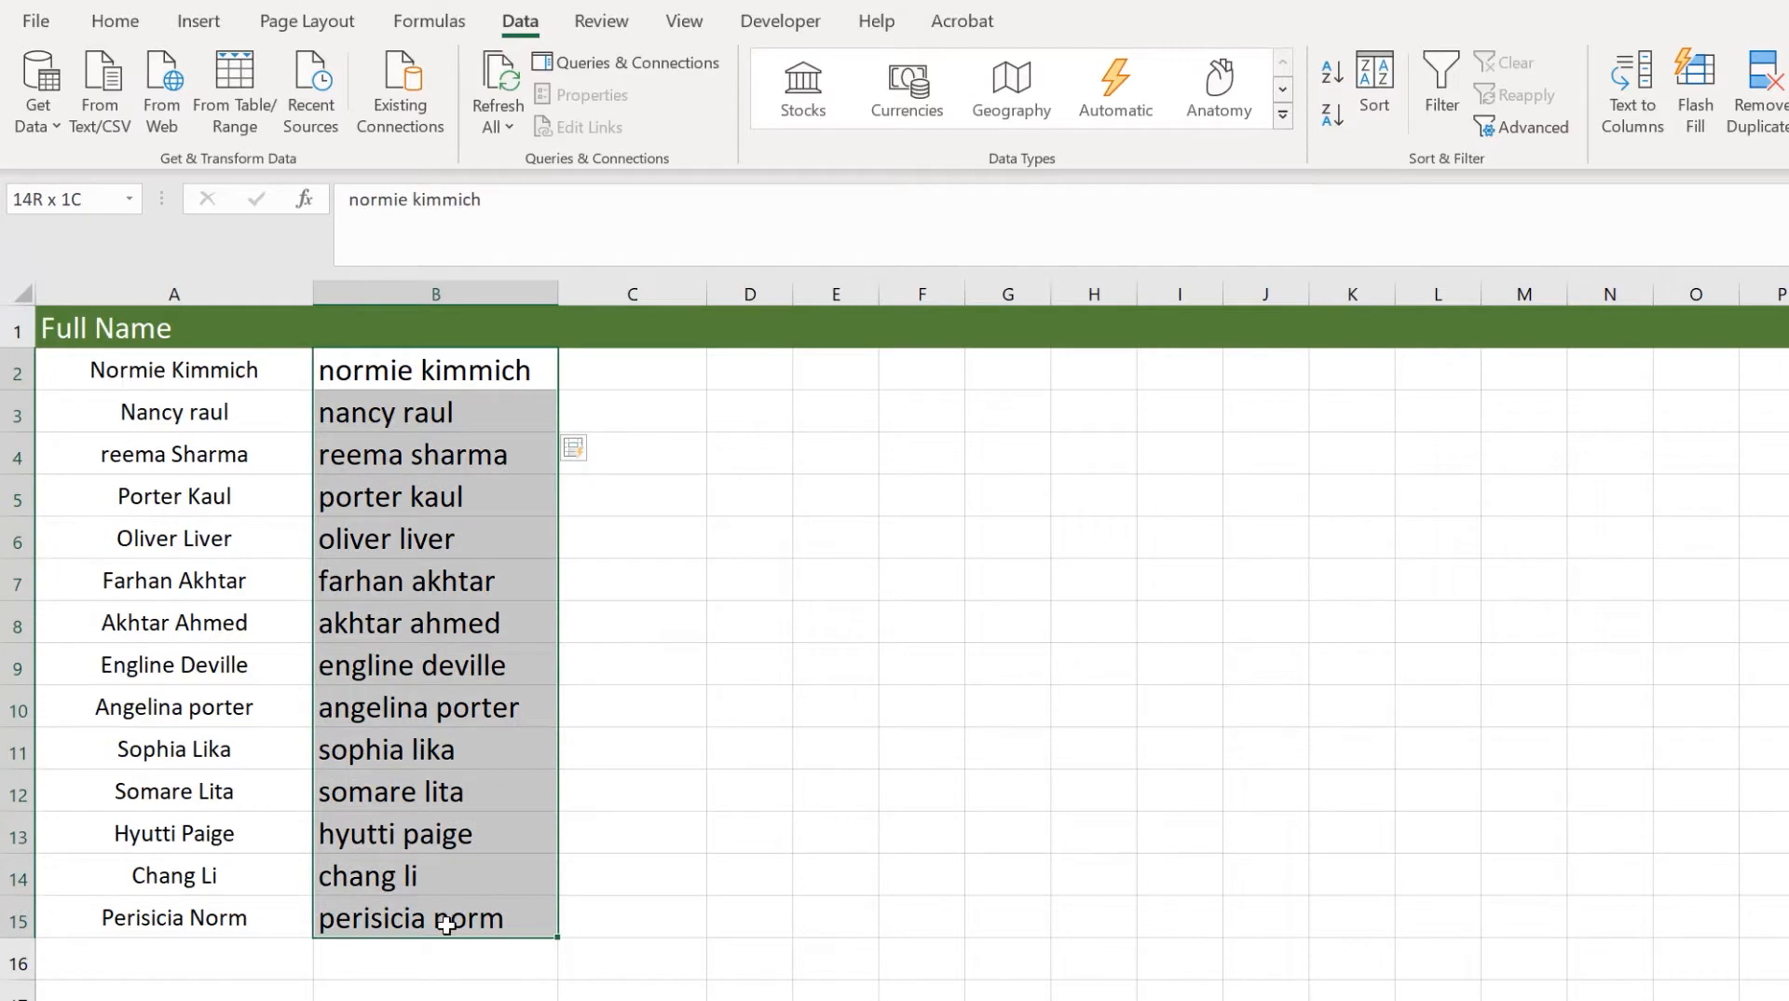
Step: Replace the lowercase names in B2:B15 by entering the full name from A2 in B2 and applying Flash Fill down the column
{"action": "key", "text": "Delete"}
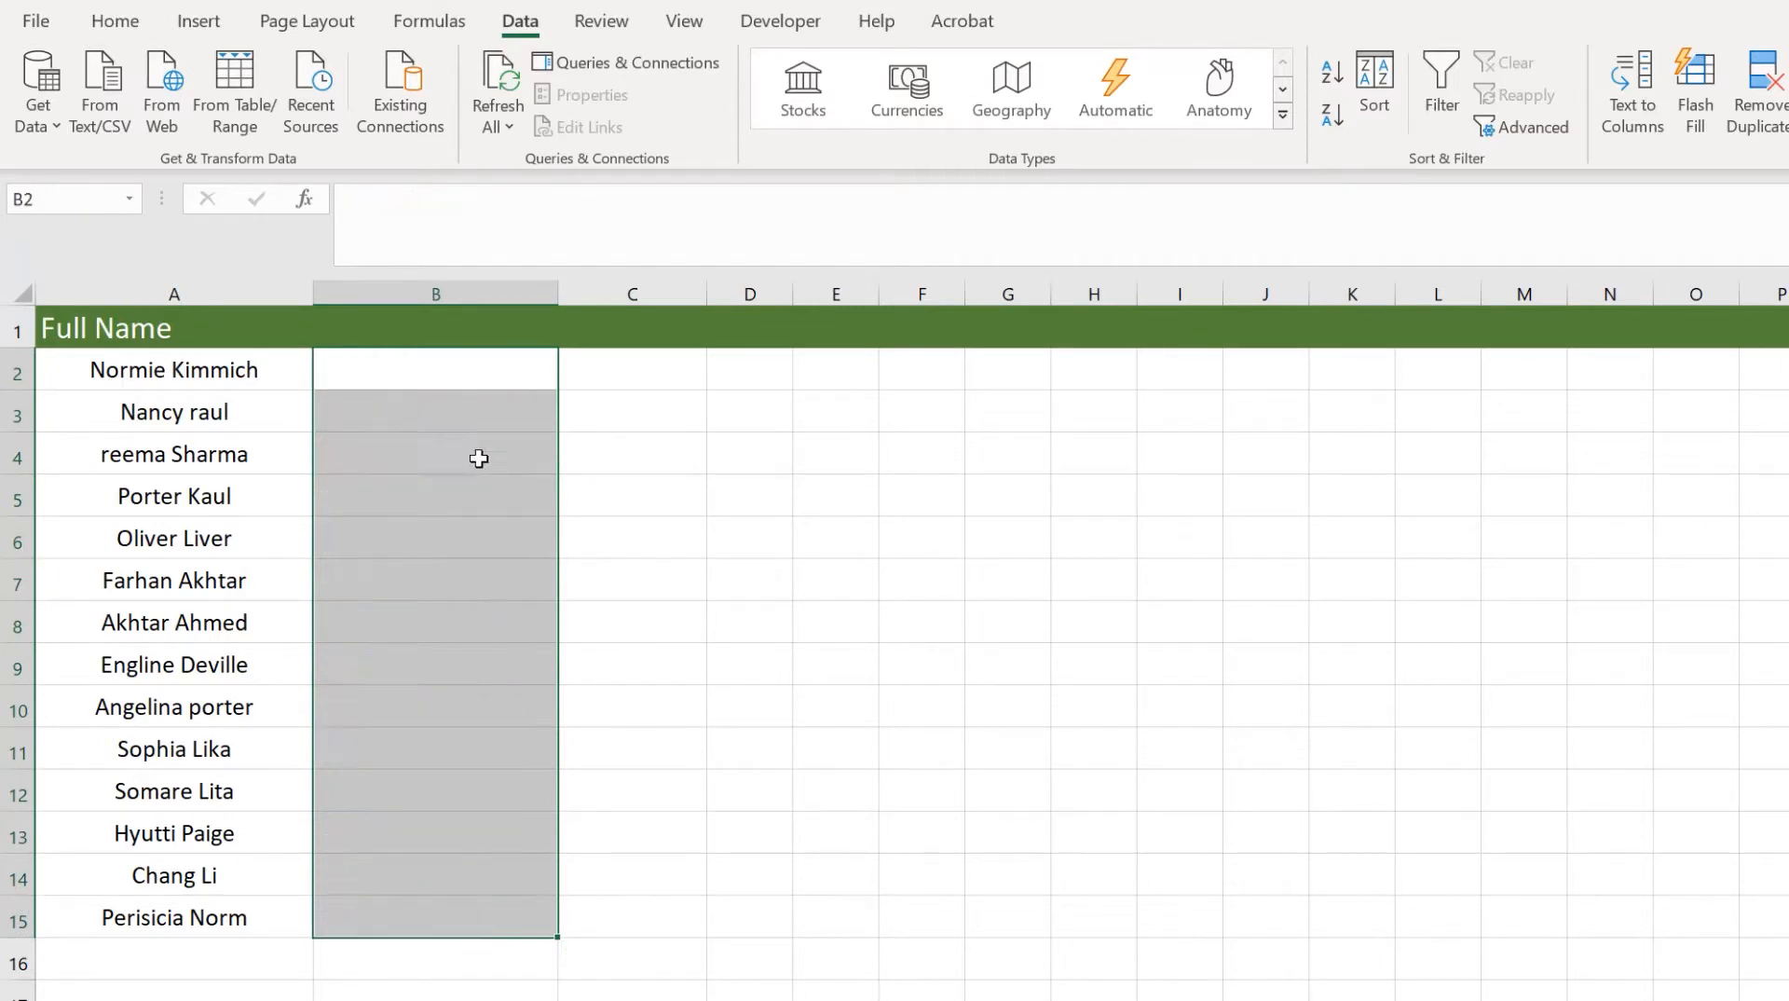
{"action": "left_click", "coordinate": [413, 369]}
{"action": "type", "text": "N"}
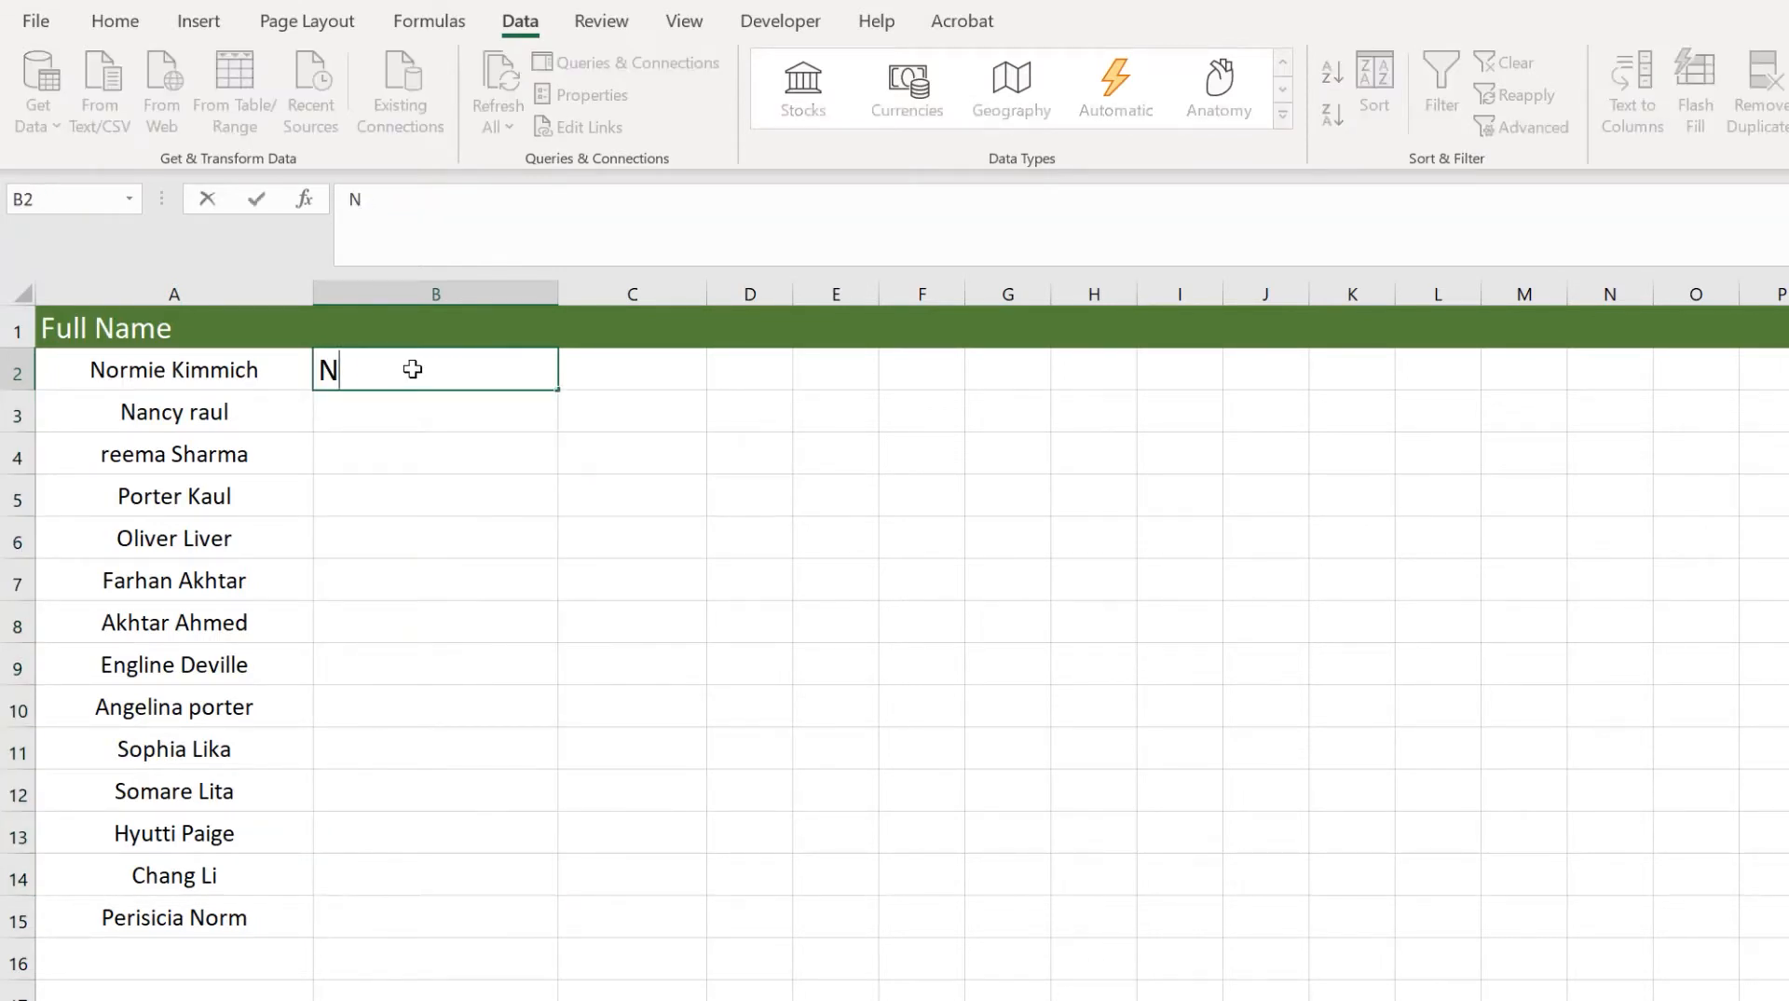
{"action": "type", "text": "ormie Kimmich"}
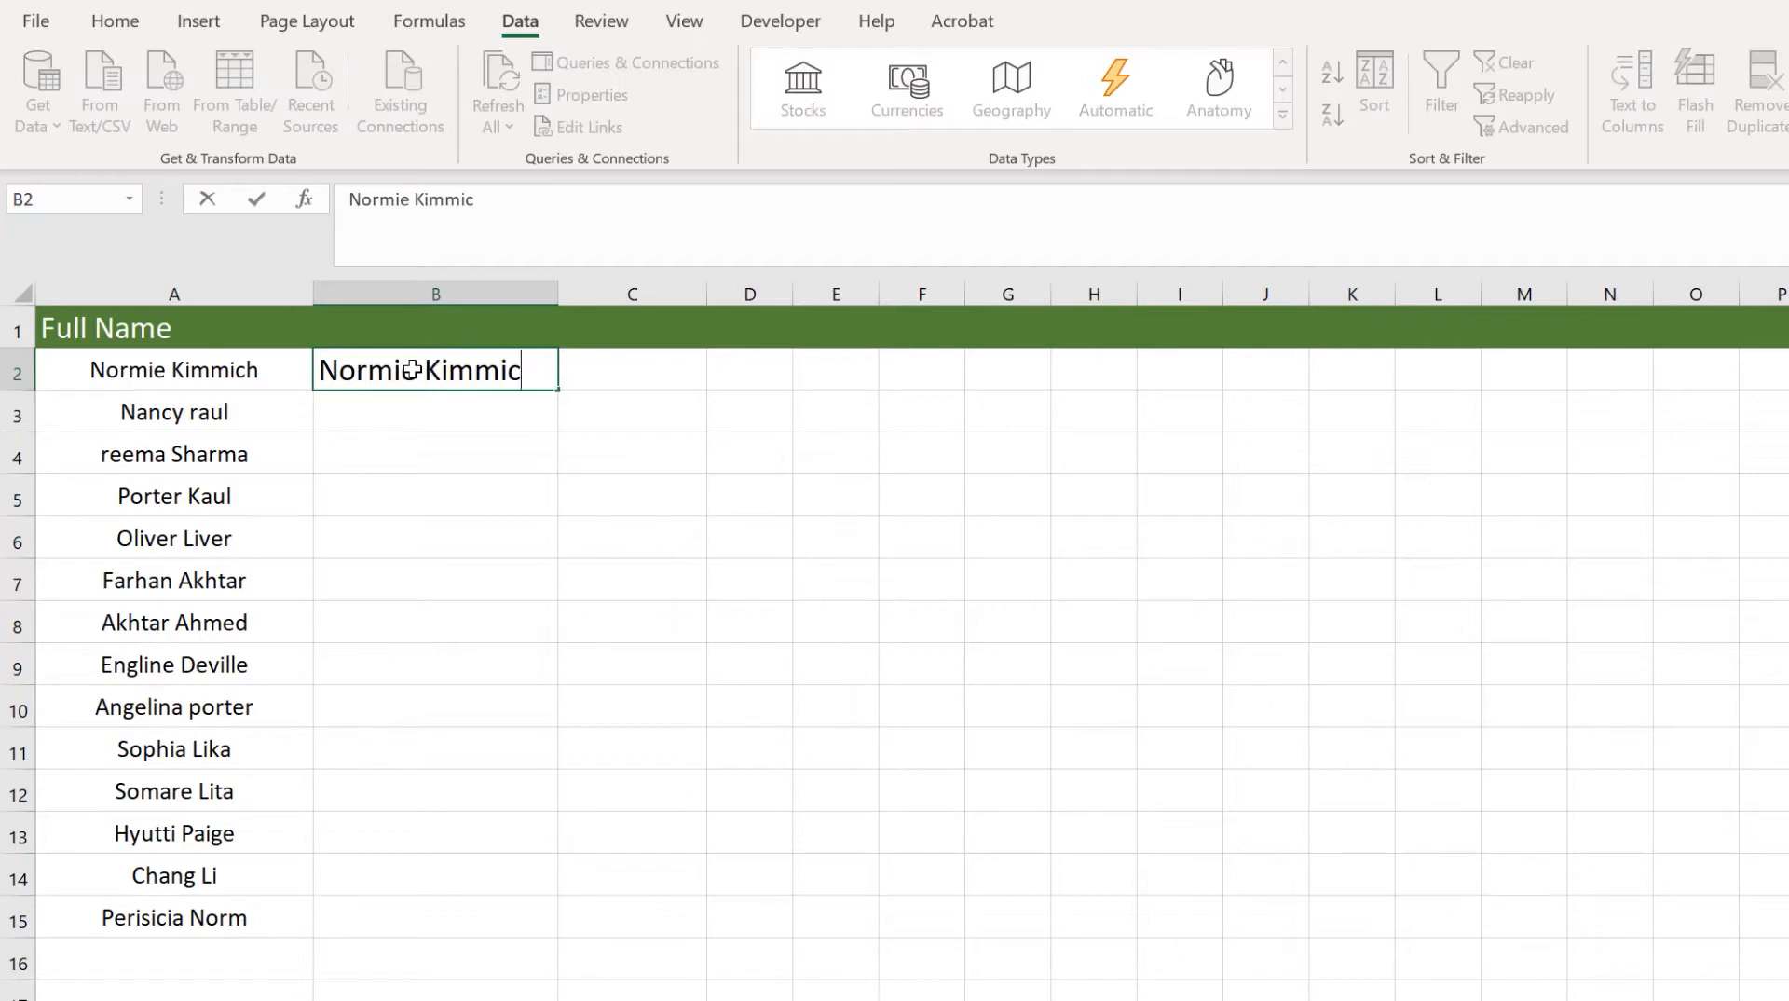
{"action": "key", "text": "Return"}
{"action": "key", "text": "ctrl+e"}
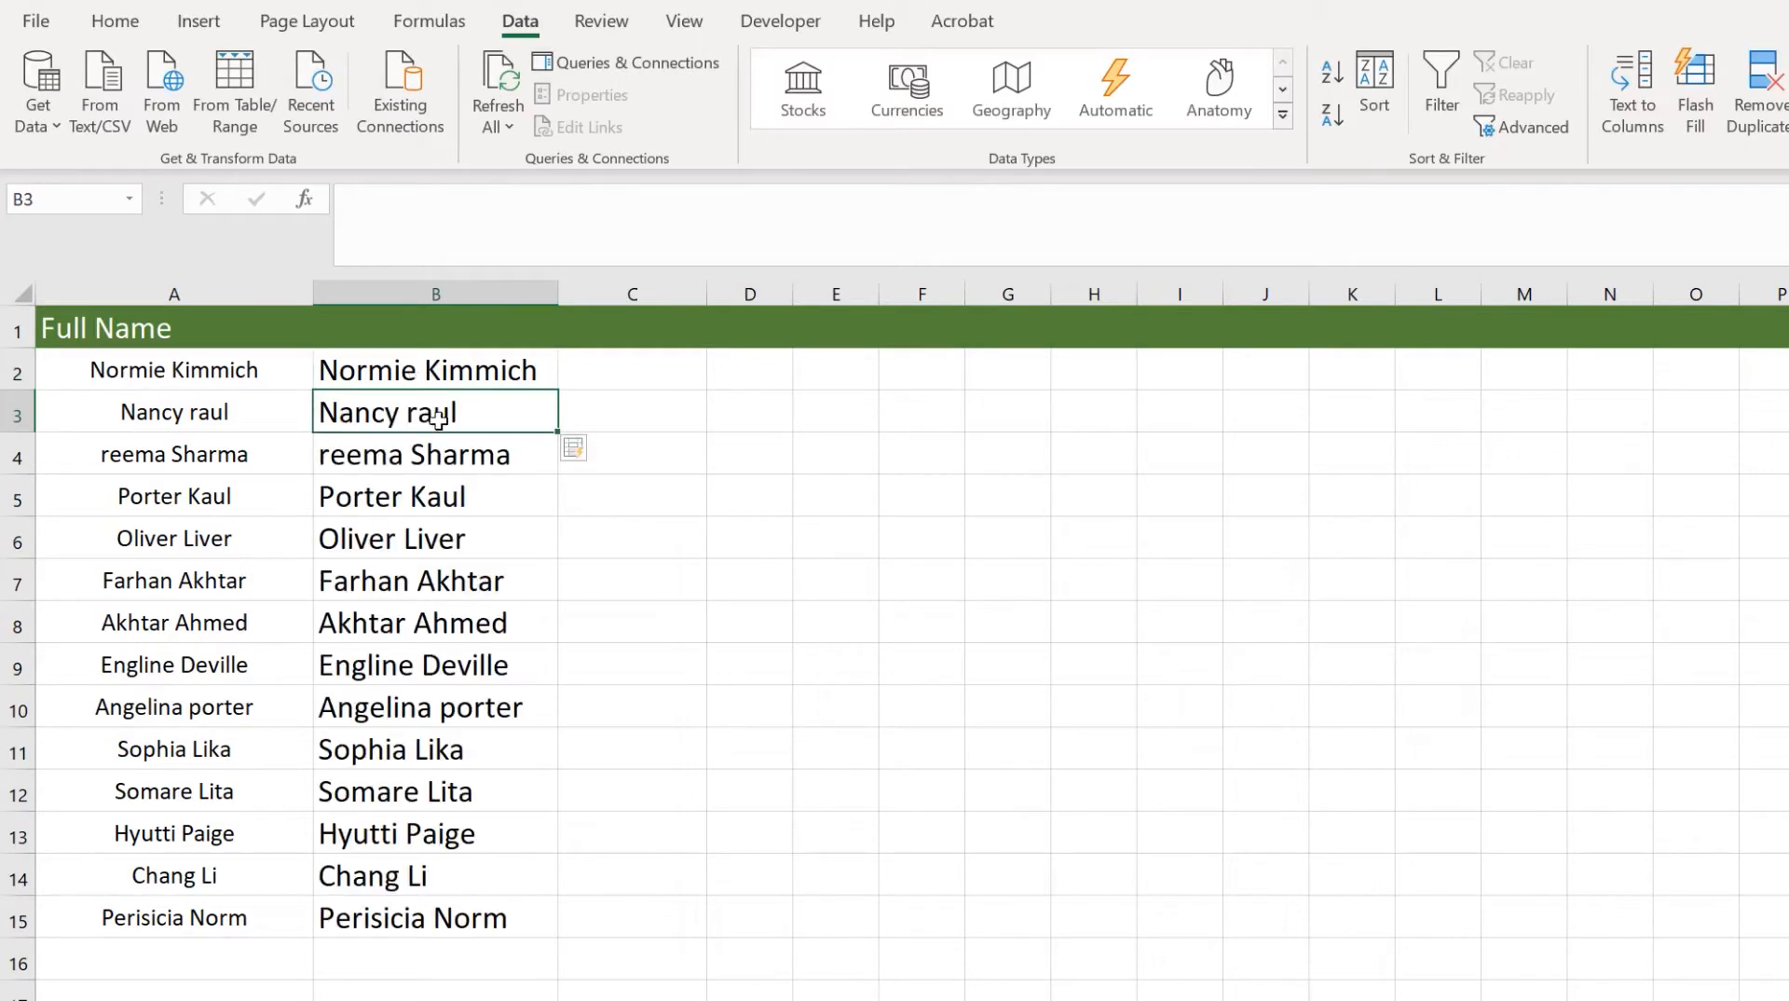
Step: Retype the full name in B3 with both the first name and the surname capitalised
{"action": "left_click", "coordinate": [425, 436]}
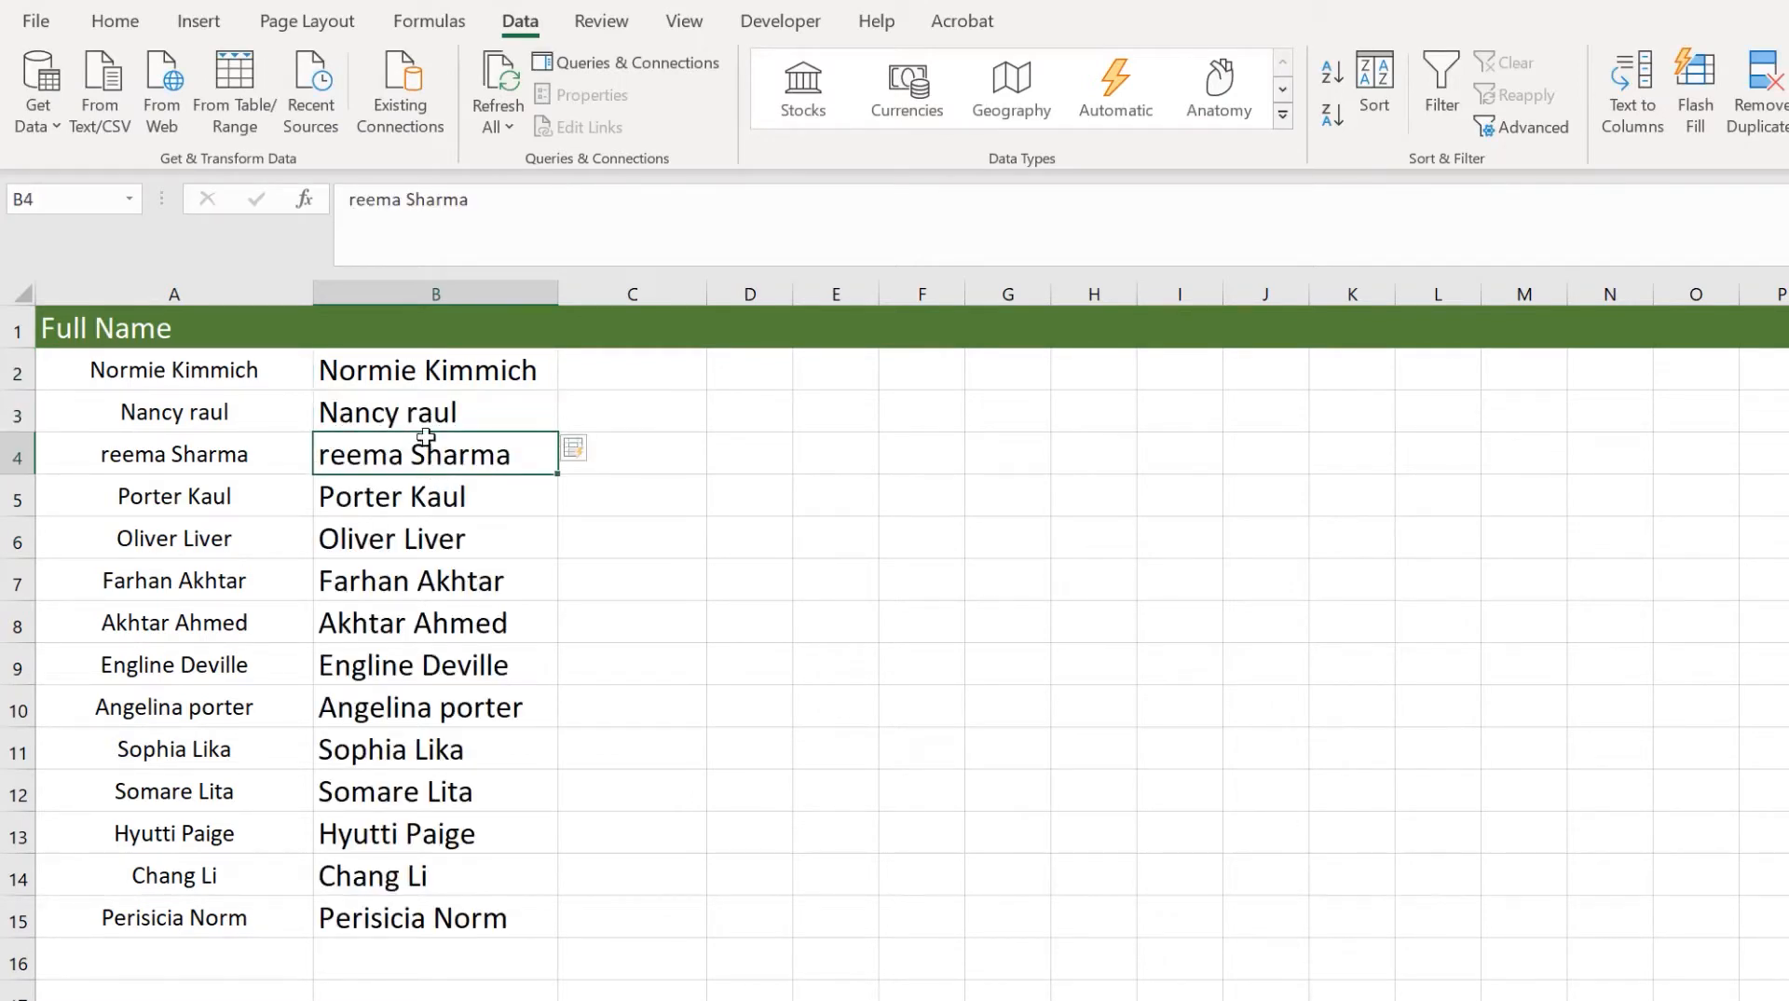
{"action": "left_click", "coordinate": [410, 410]}
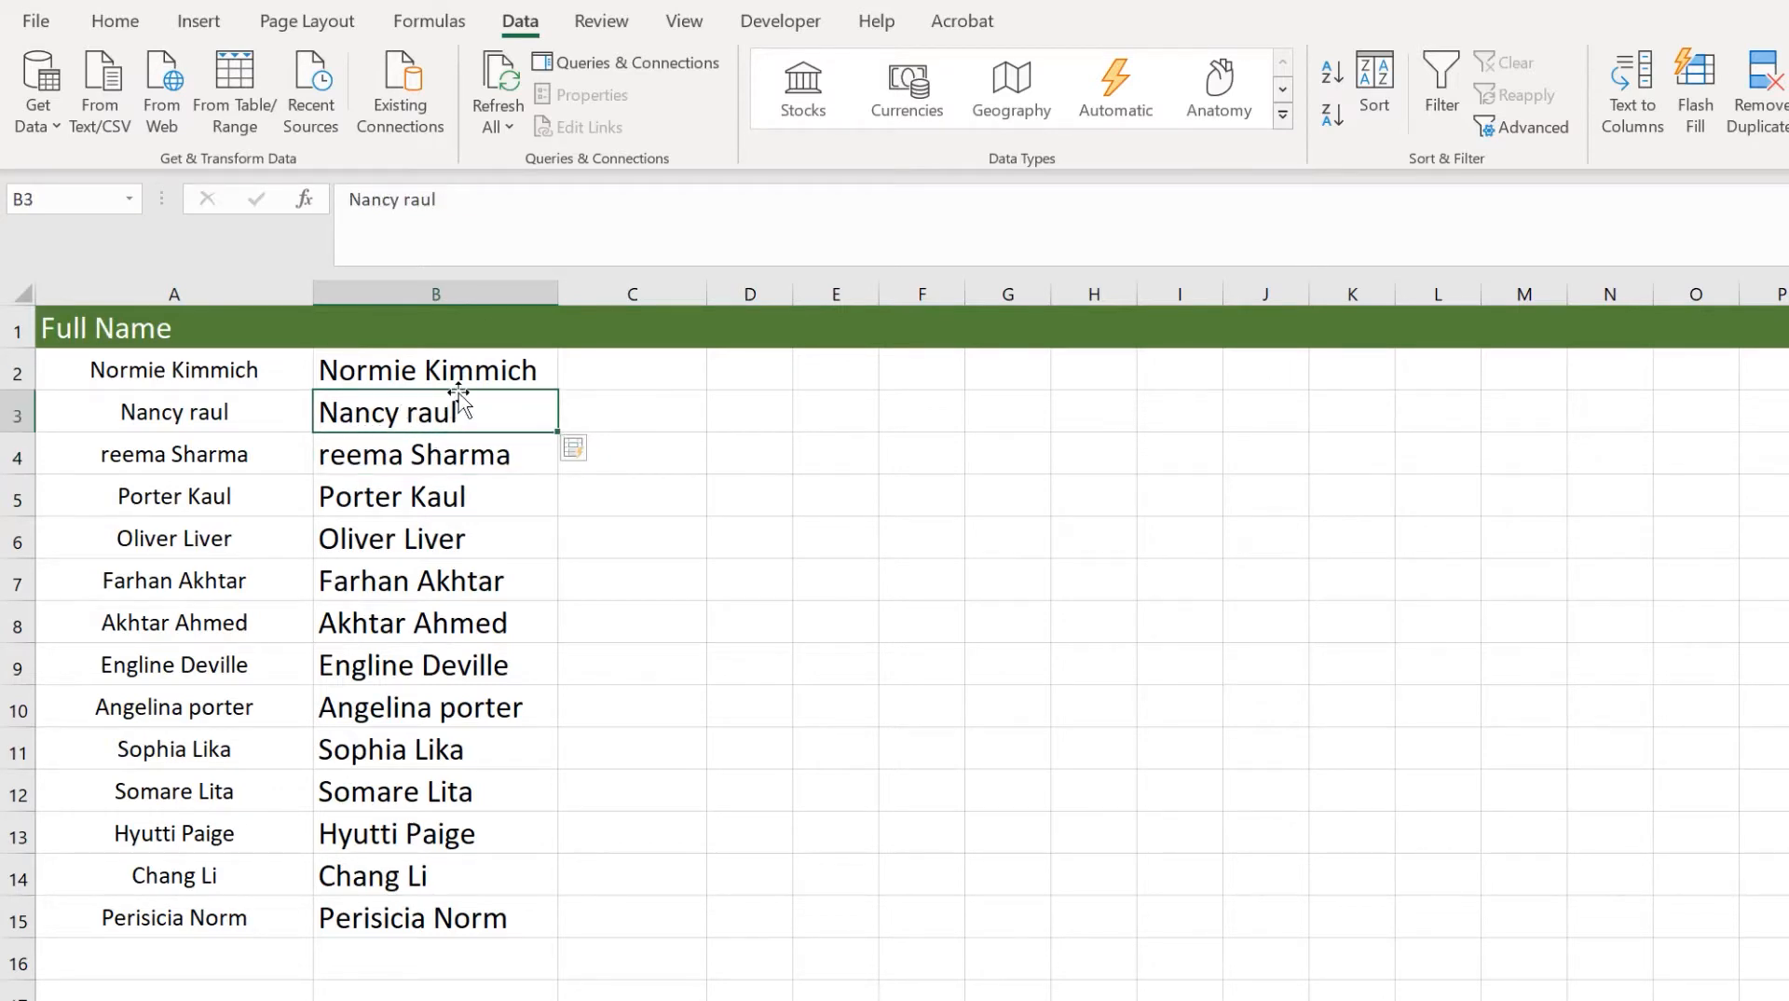
{"action": "left_click", "coordinate": [432, 369]}
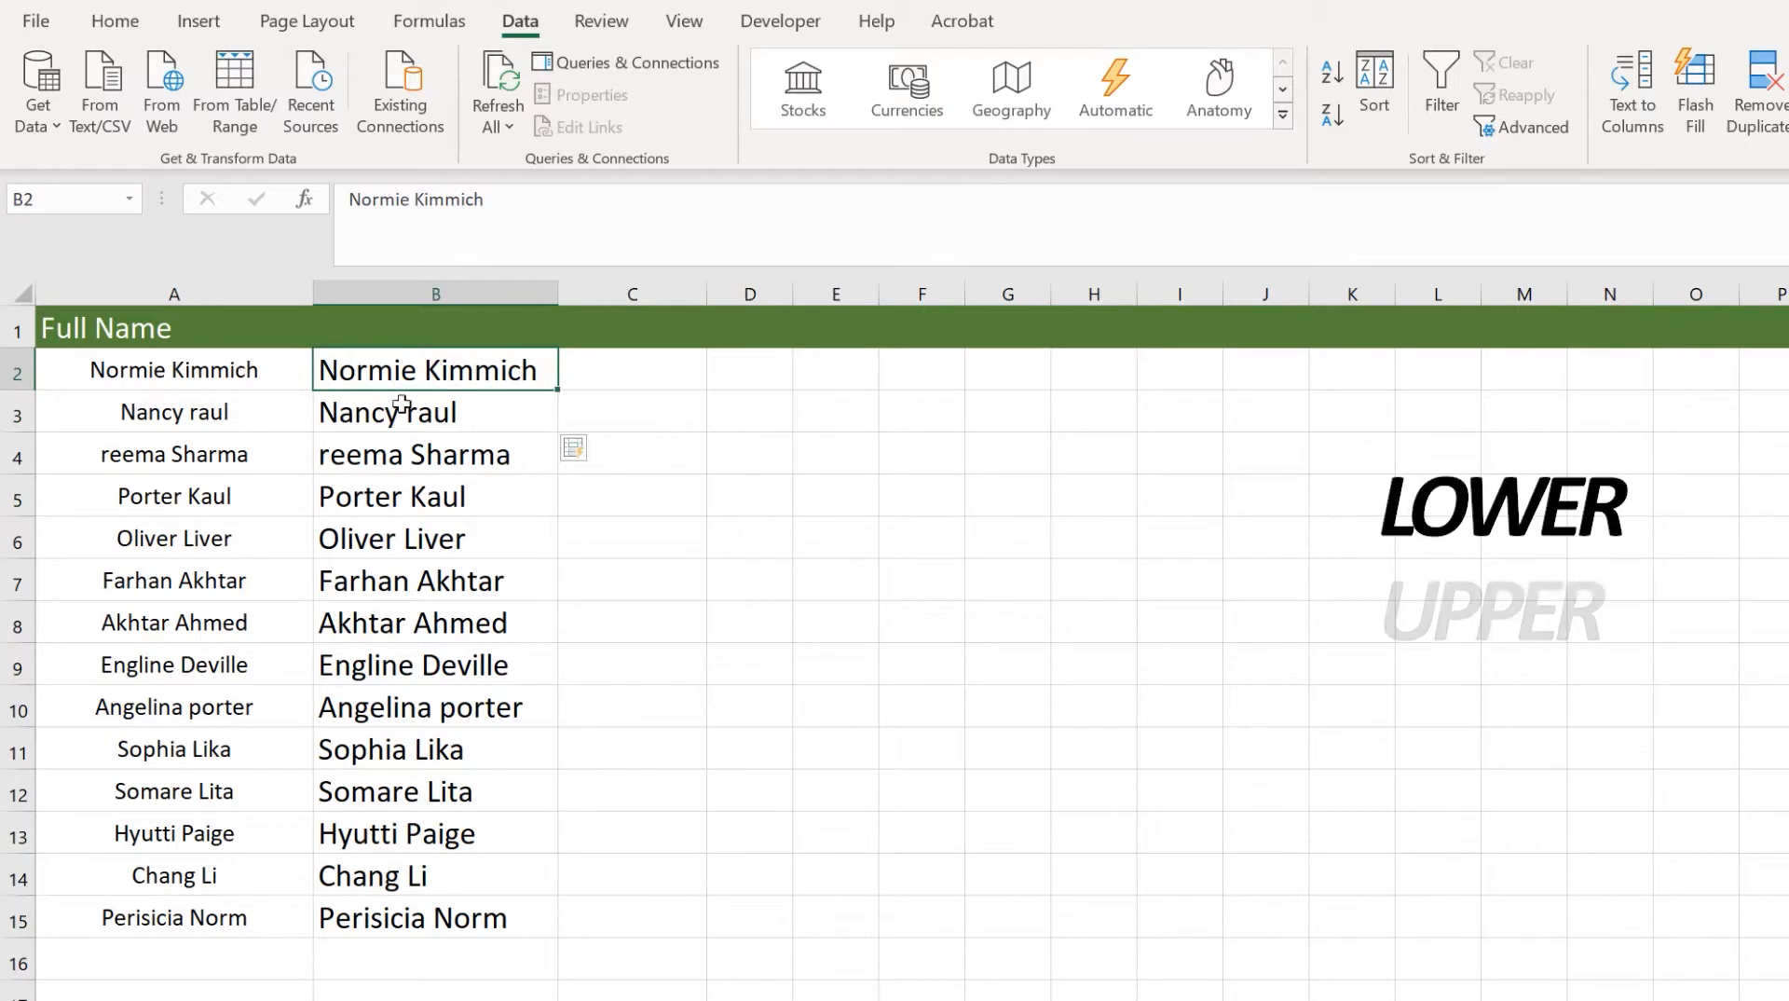
{"action": "left_click", "coordinate": [462, 405]}
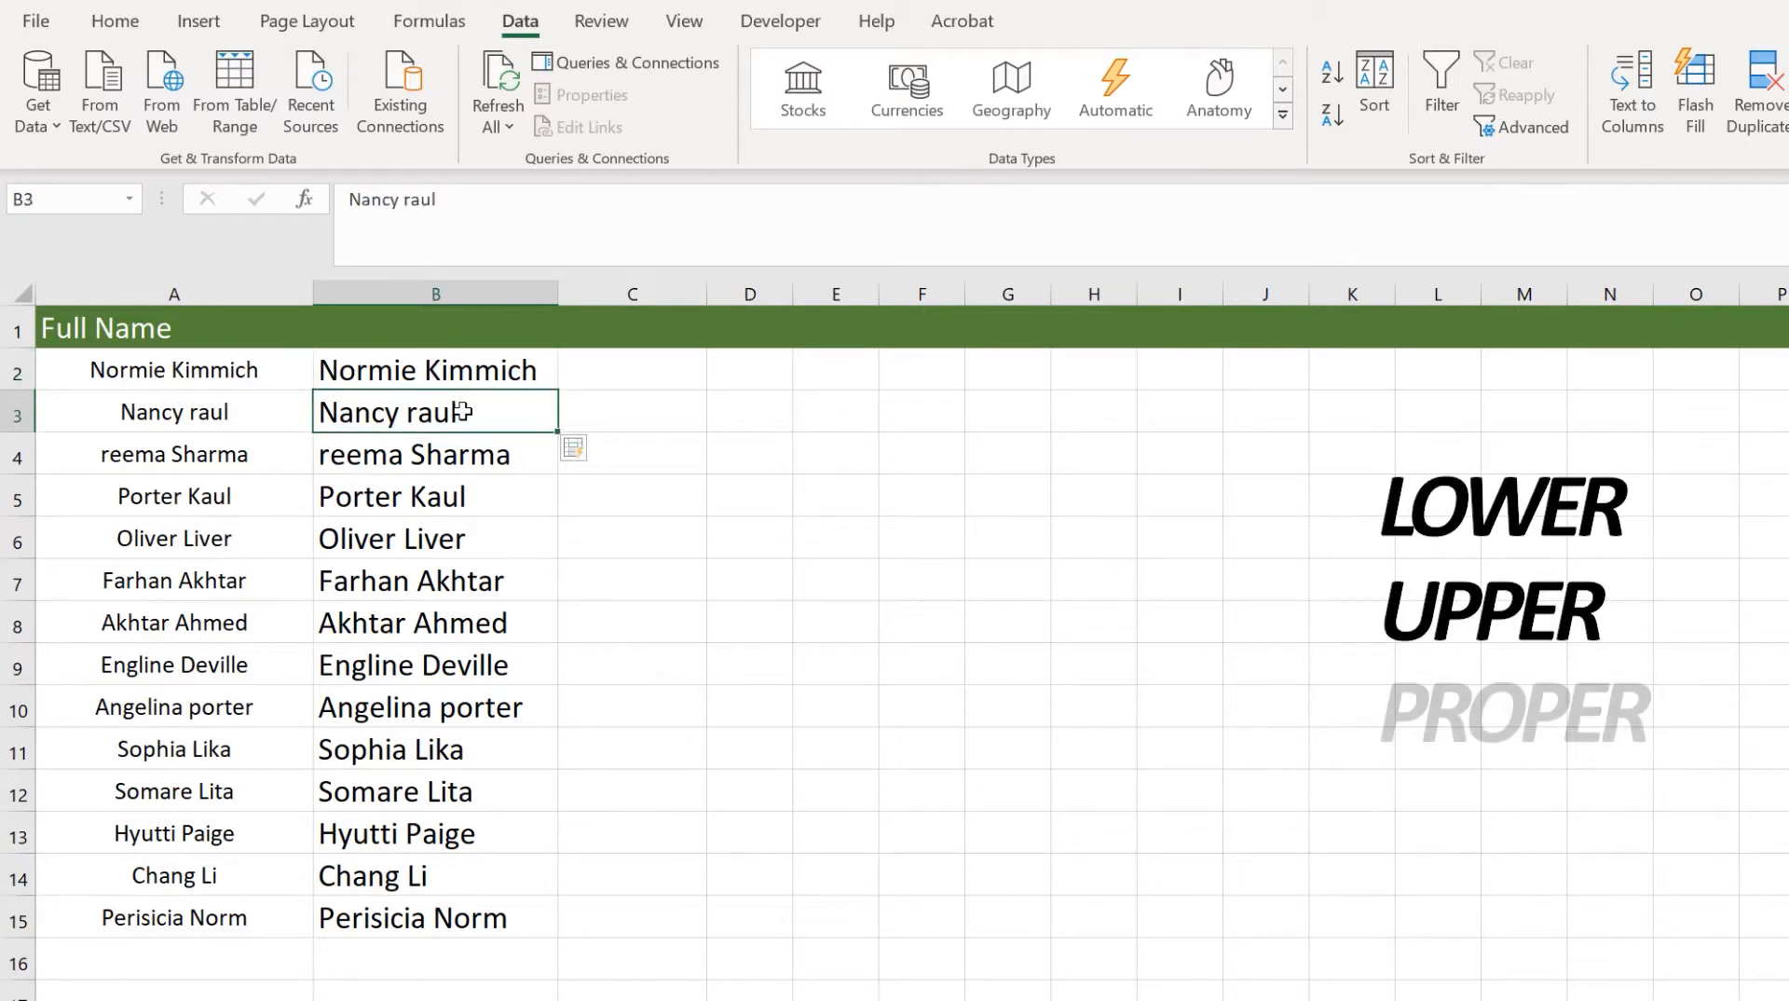
{"action": "type", "text": "Na"}
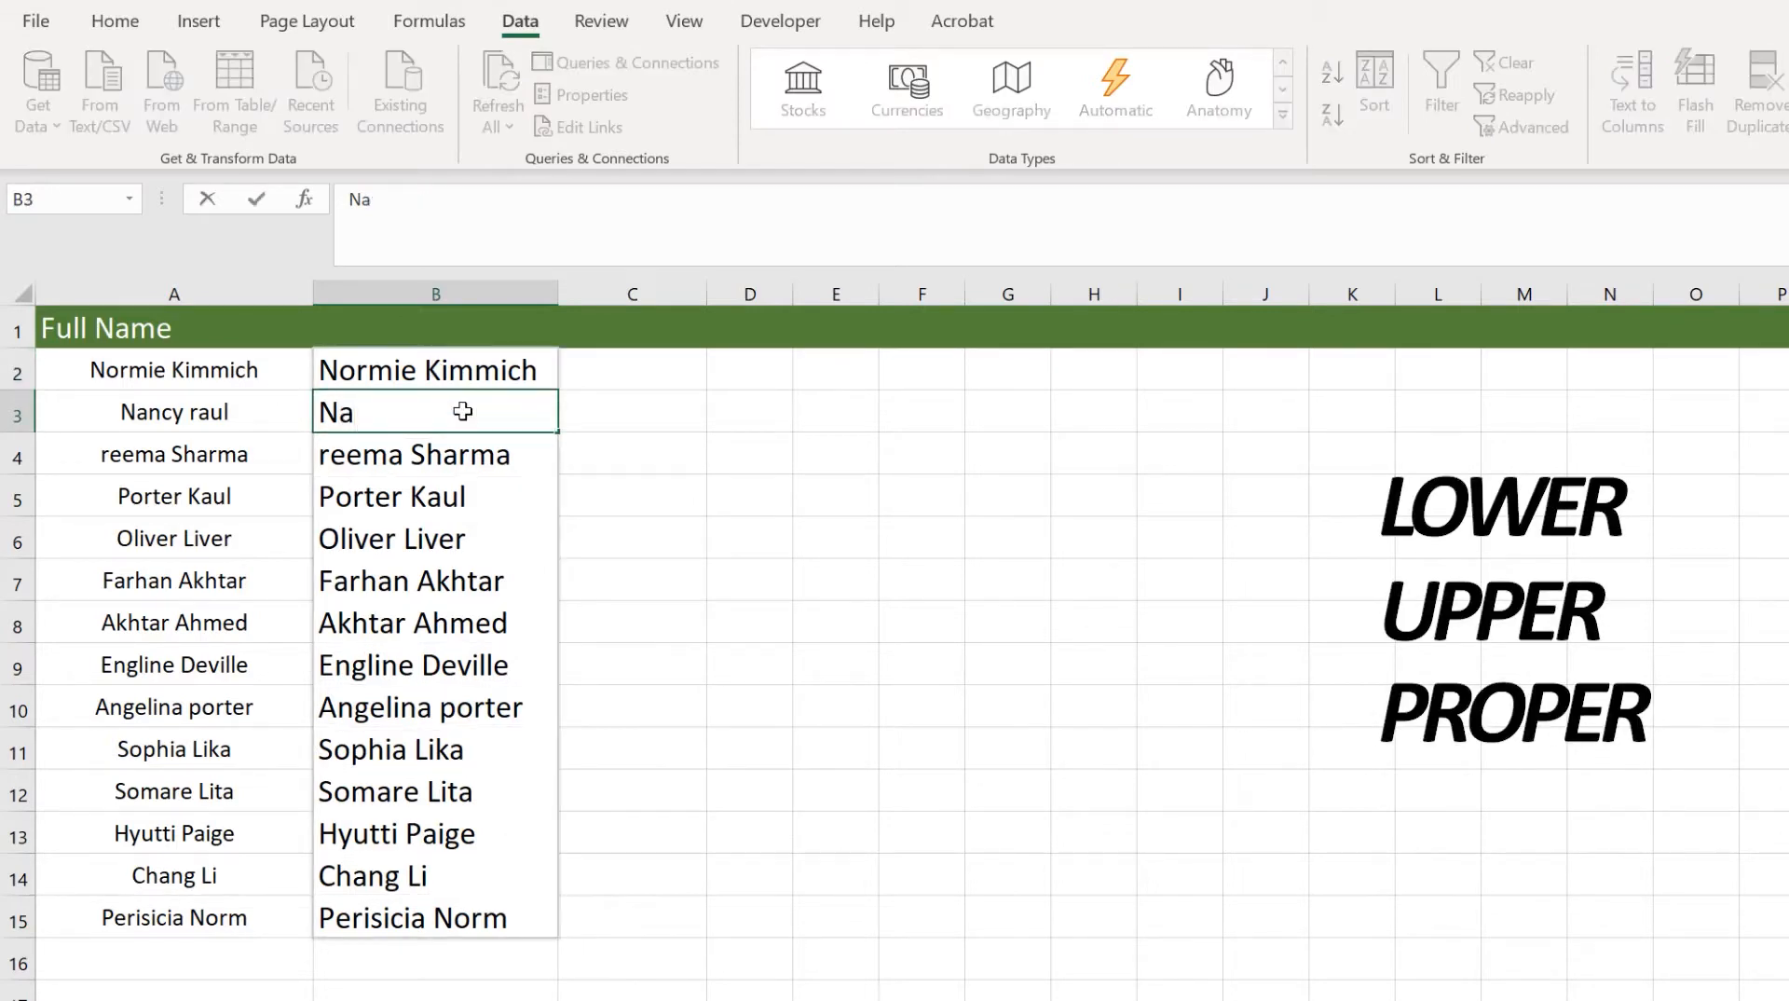
{"action": "type", "text": "ncy Raul"}
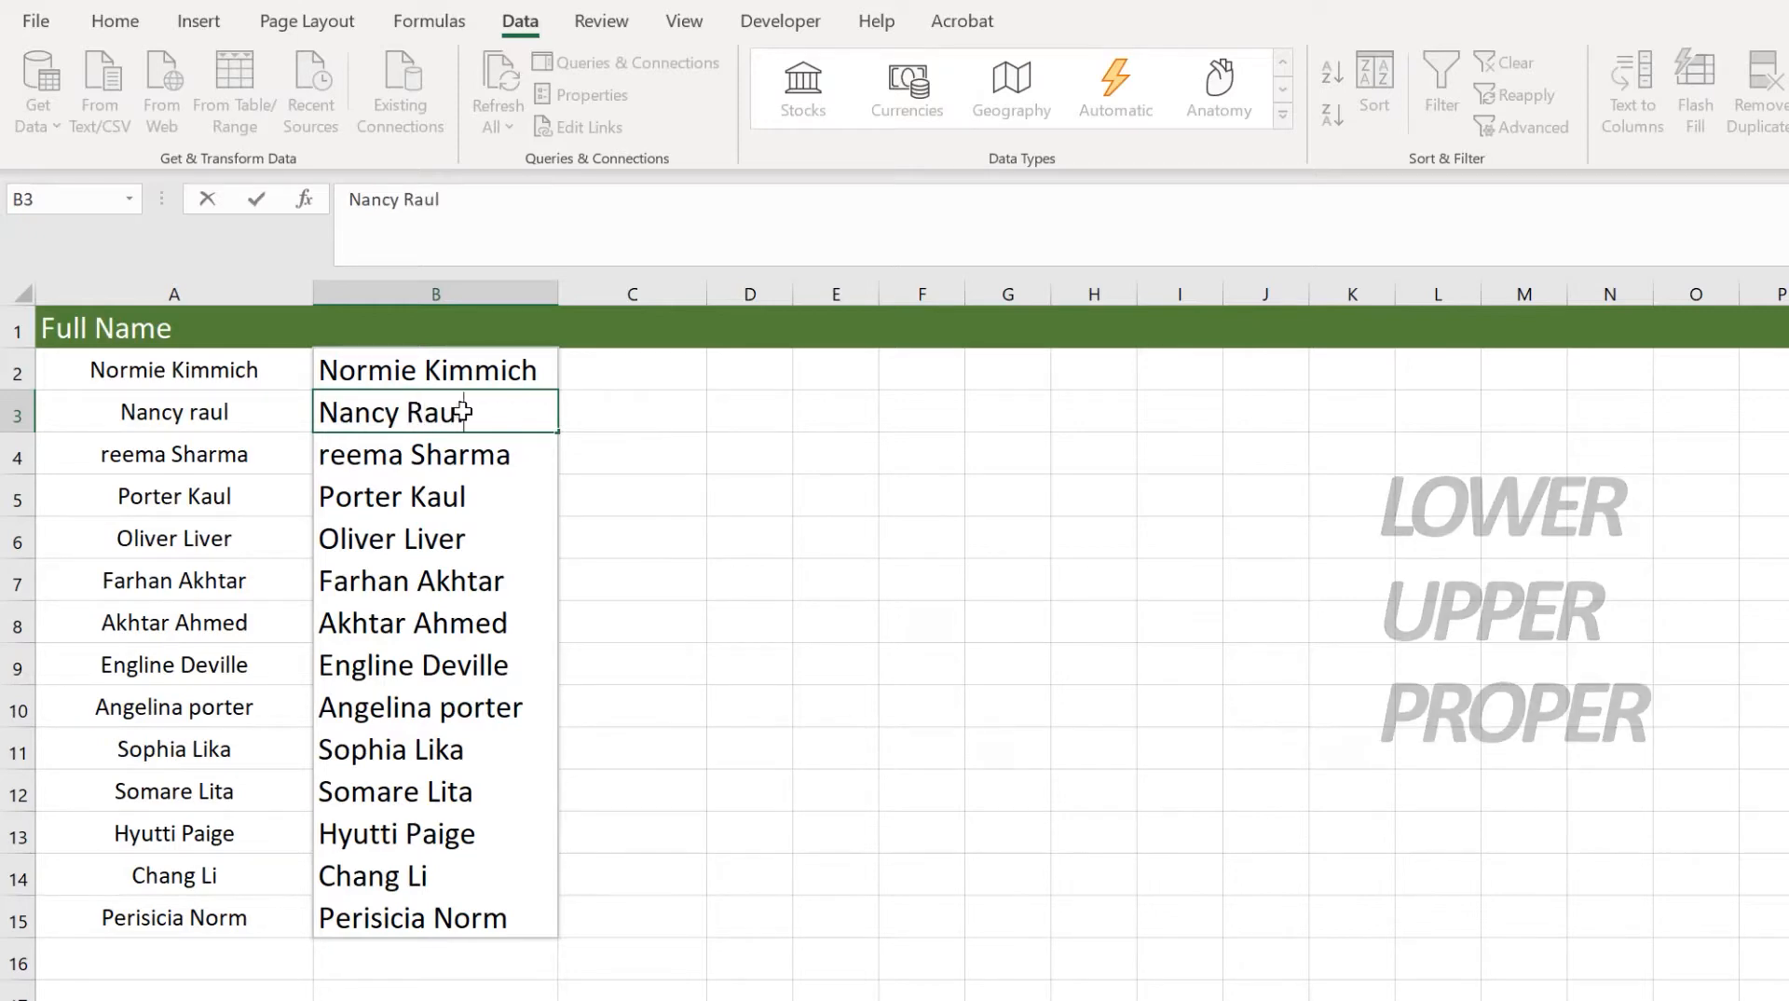
{"action": "key", "text": "Return"}
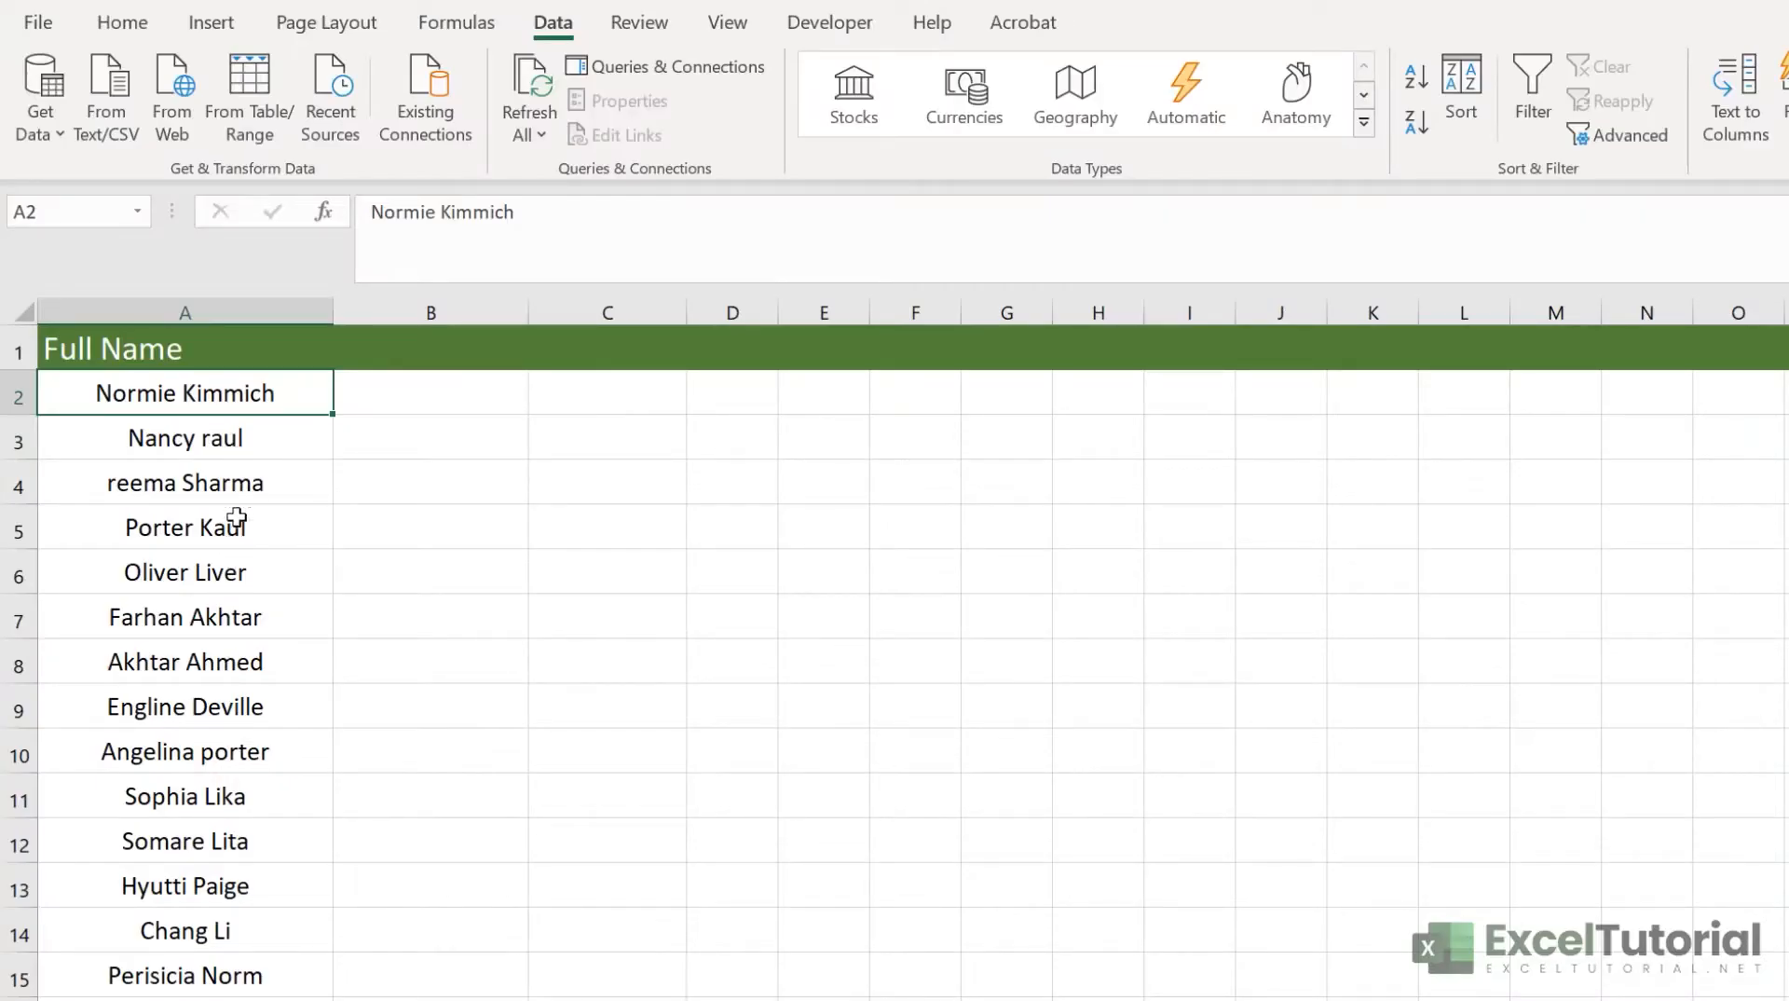
Step: Examine the capitalisation of the full names in A2:A15
{"action": "left_click_drag", "start_coordinate": [238, 430], "coordinate": [224, 976]}
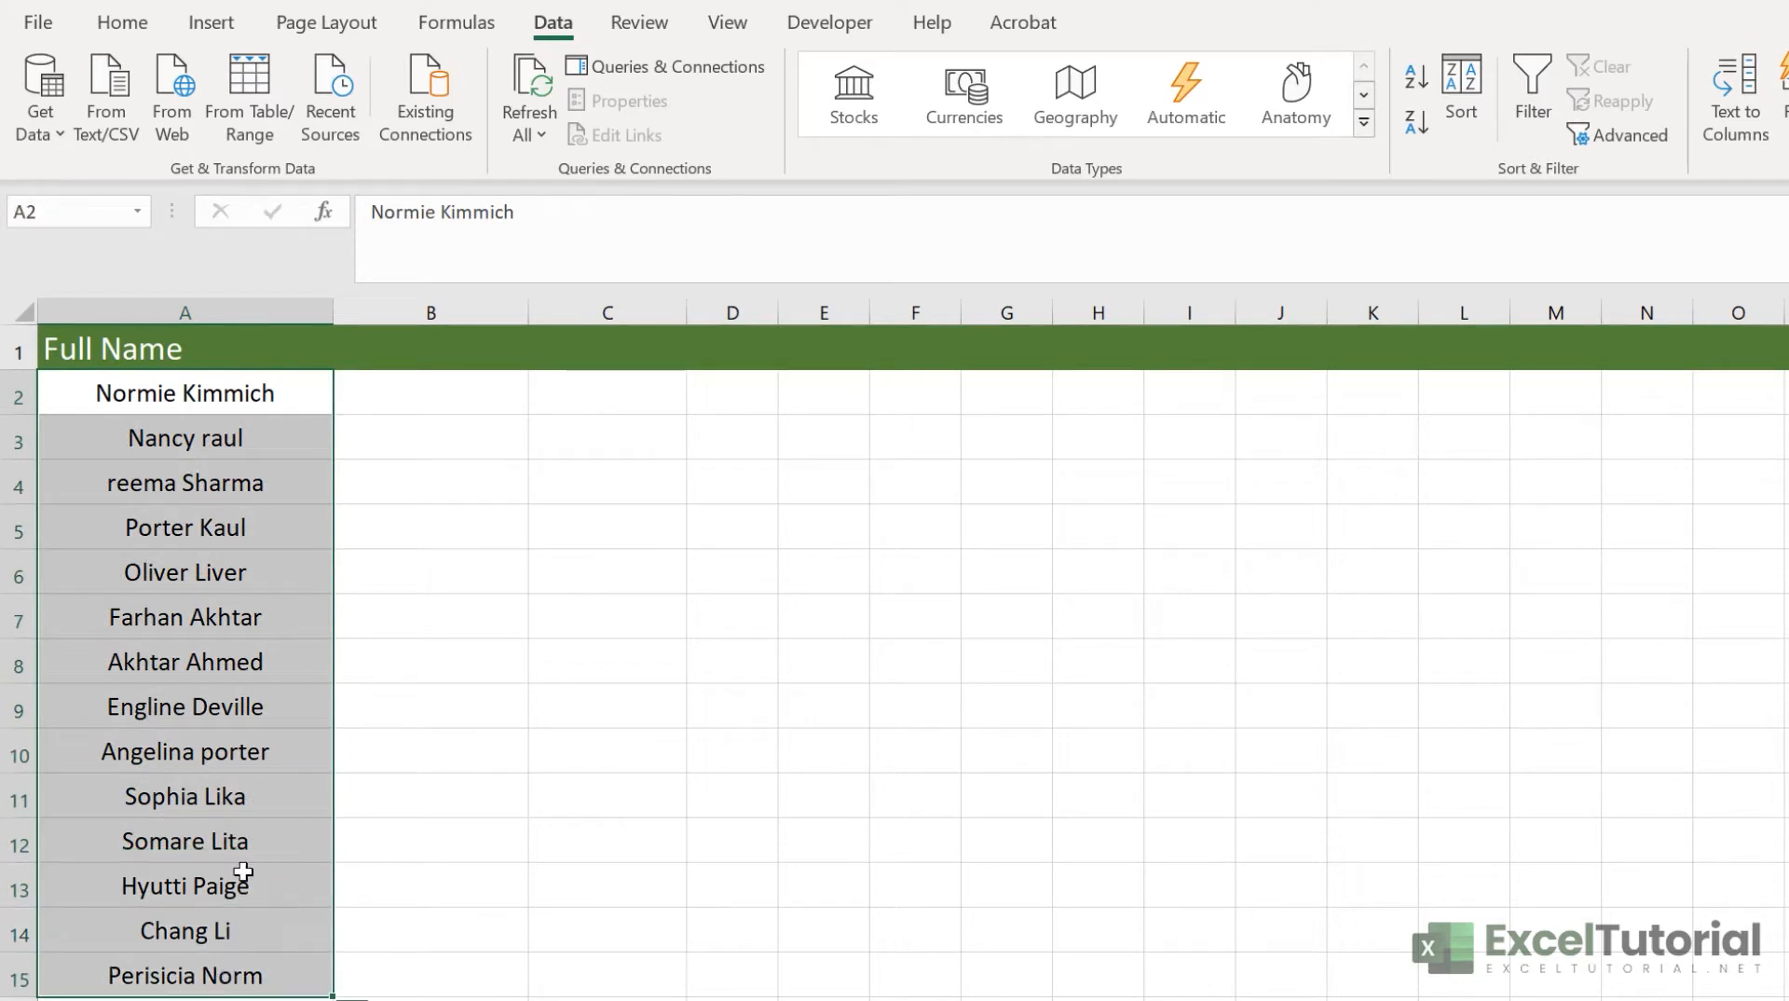
{"action": "left_click", "coordinate": [280, 887]}
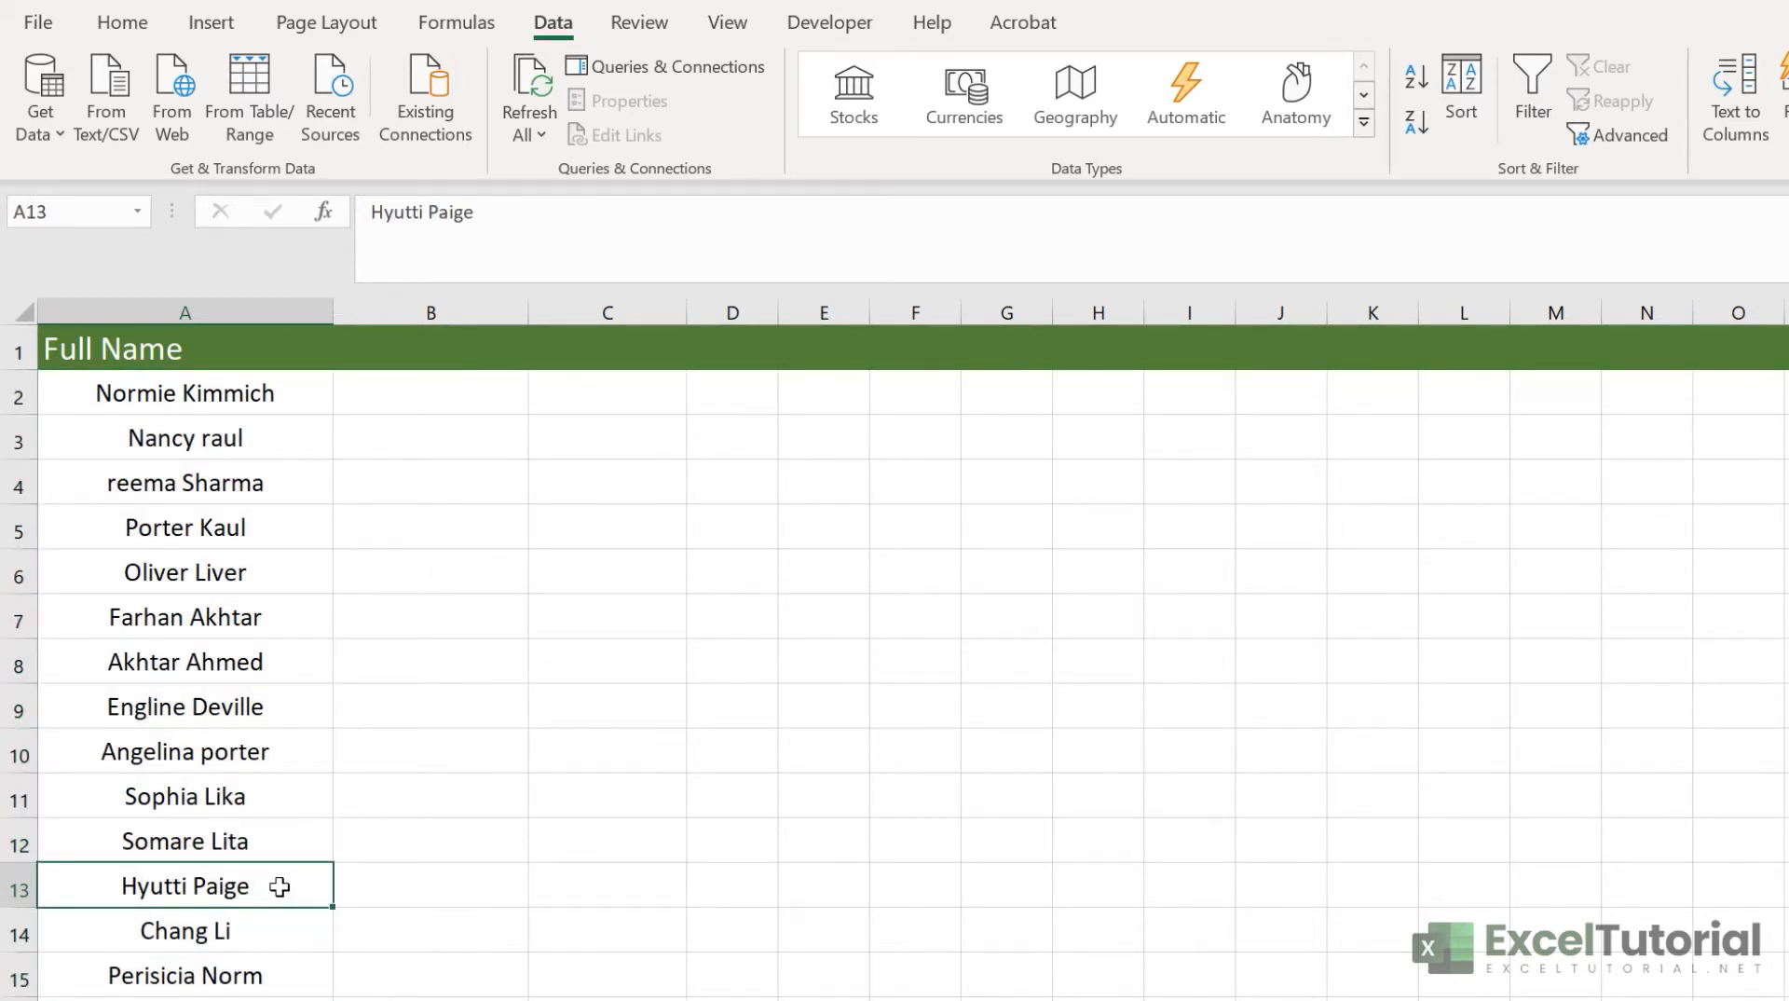
{"action": "left_click", "coordinate": [434, 657]}
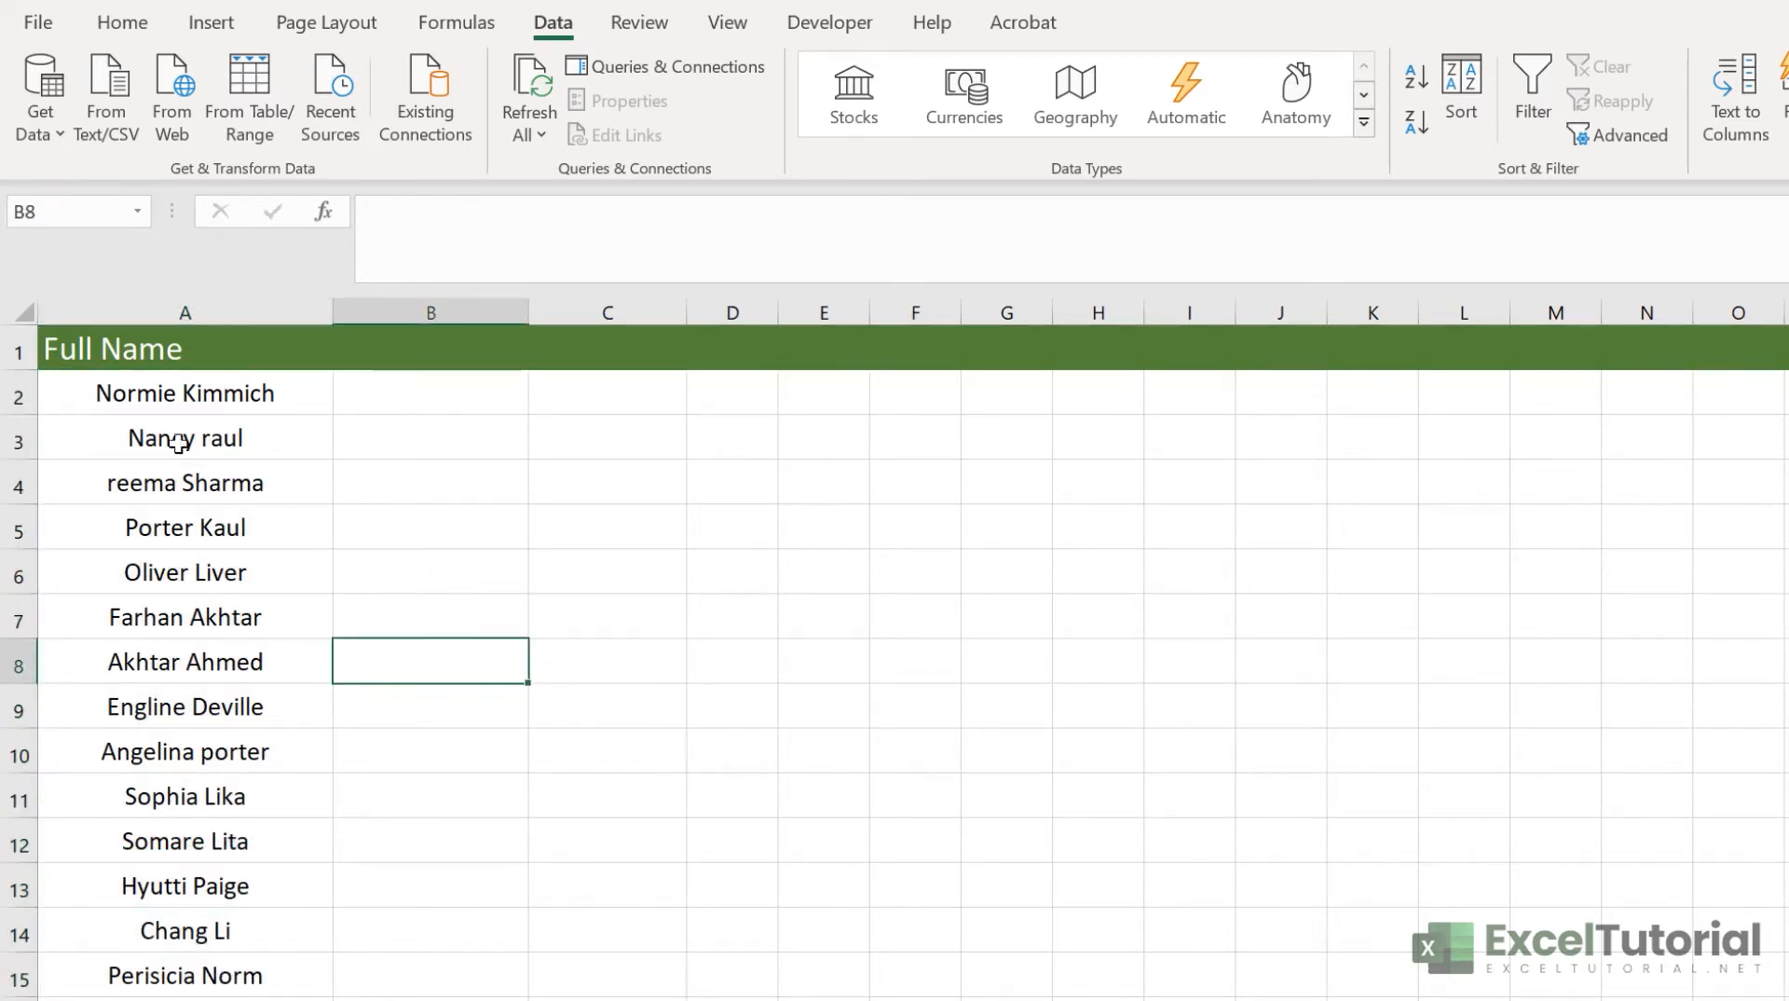
{"action": "left_click_drag", "start_coordinate": [183, 391], "coordinate": [232, 928]}
{"action": "left_click", "coordinate": [253, 694]}
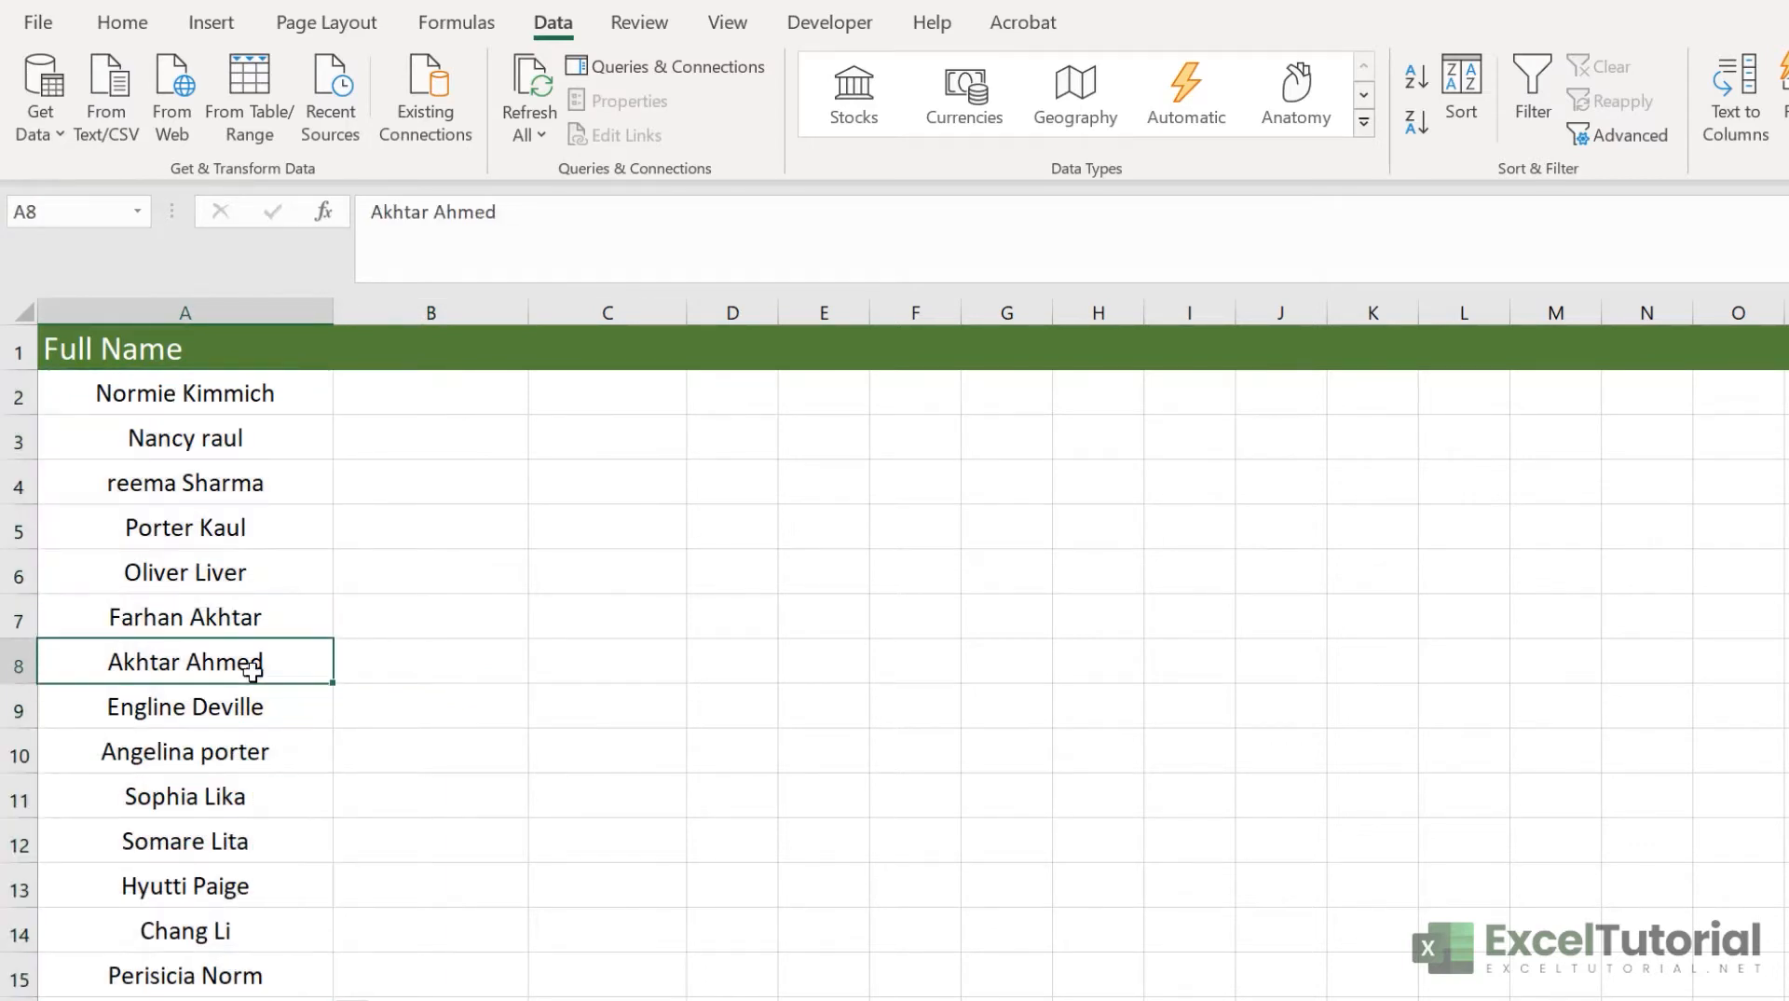
{"action": "left_click", "coordinate": [233, 394]}
{"action": "left_click", "coordinate": [207, 438]}
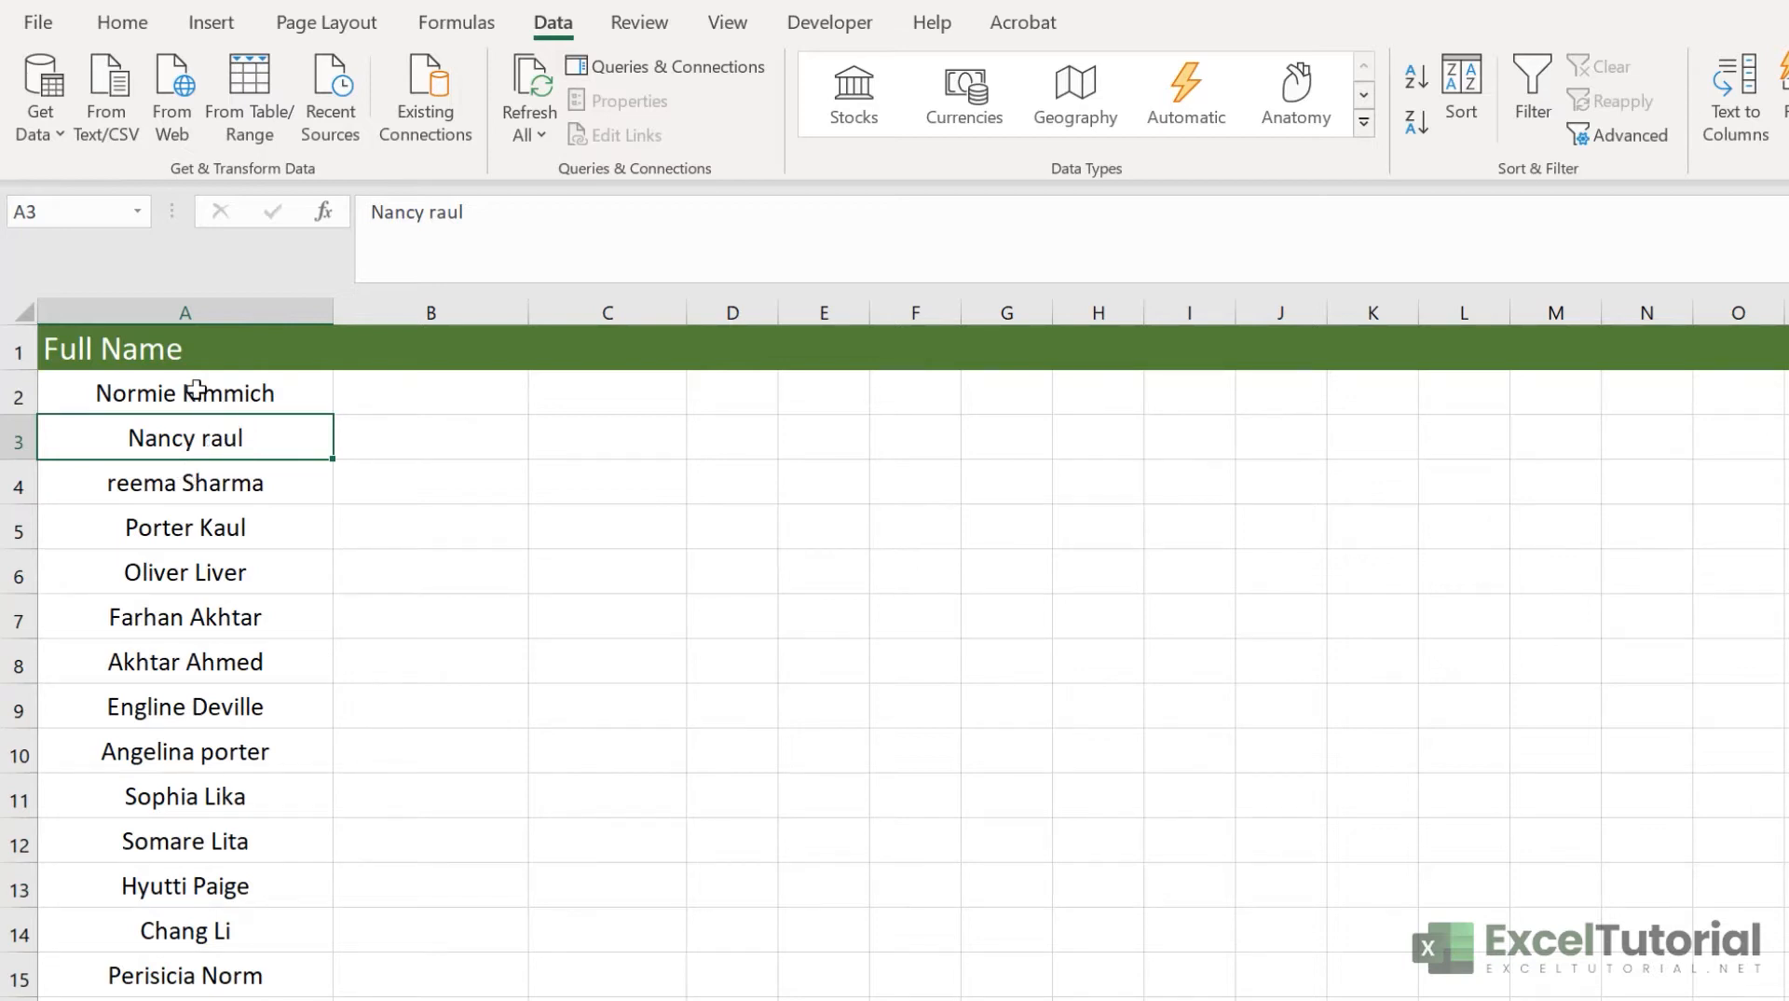
{"action": "left_click", "coordinate": [119, 388]}
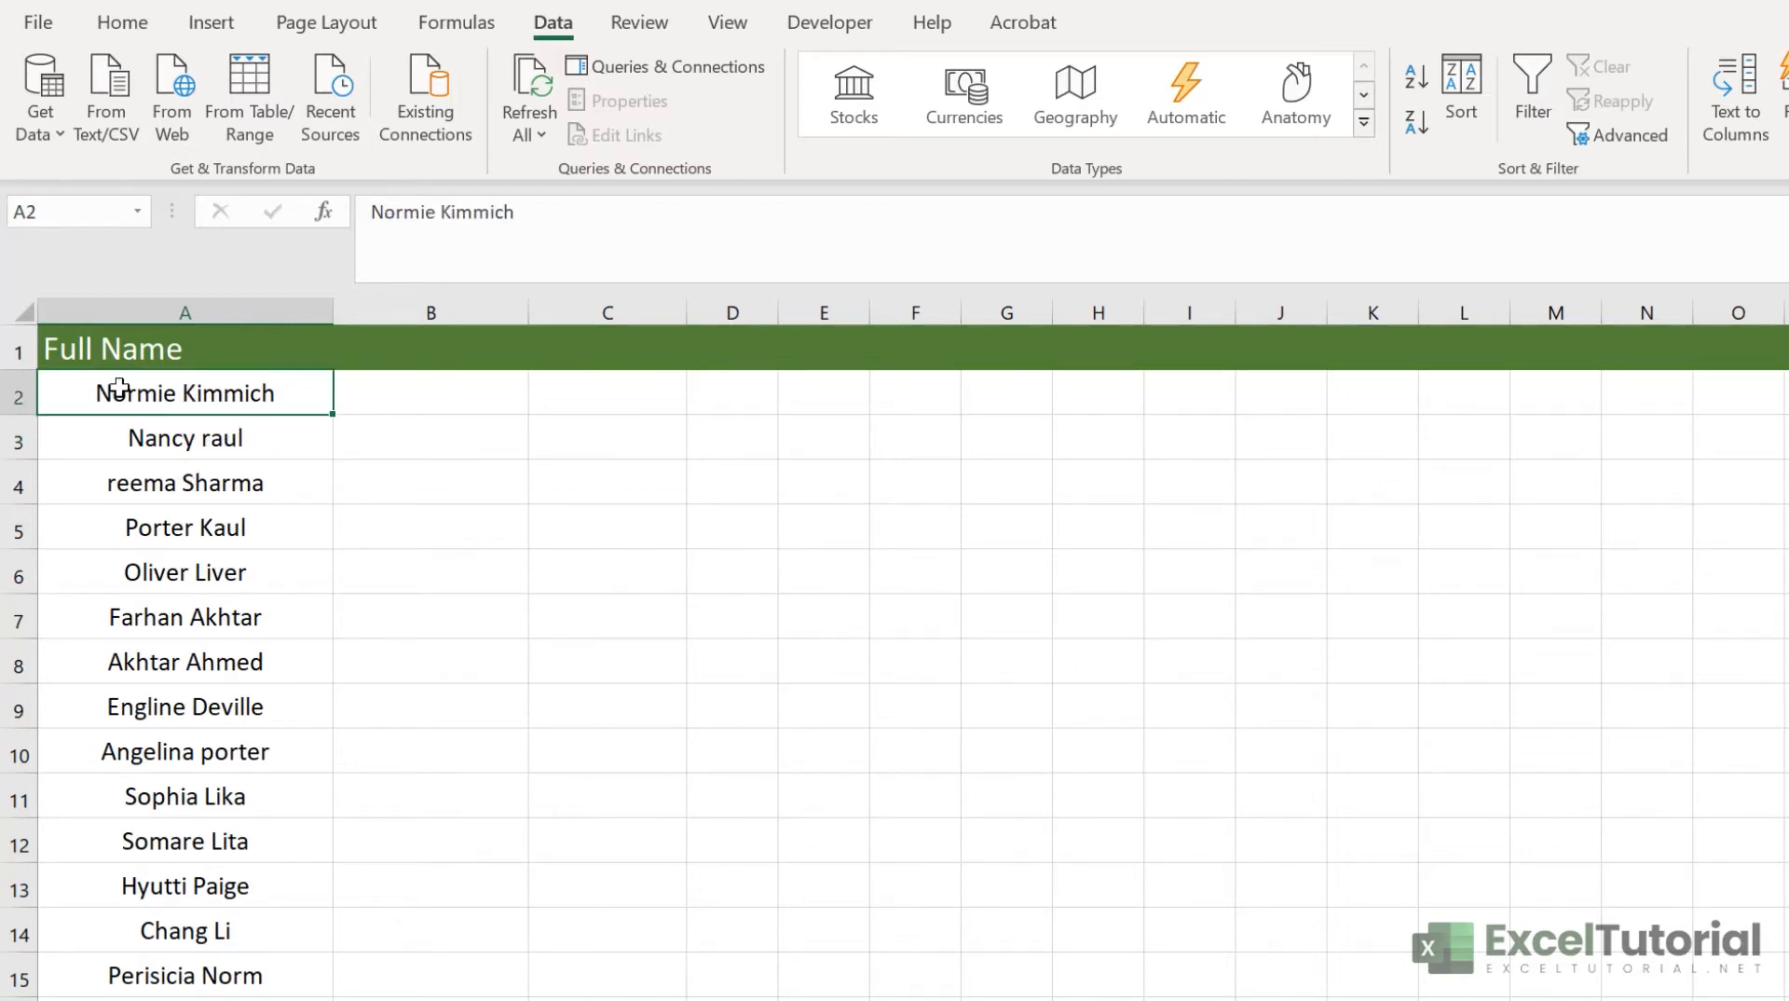
{"action": "left_click", "coordinate": [205, 518]}
Step: Enter the formula =LOWER(A2) in B2 and widen column B to fit the result
{"action": "left_click", "coordinate": [403, 396]}
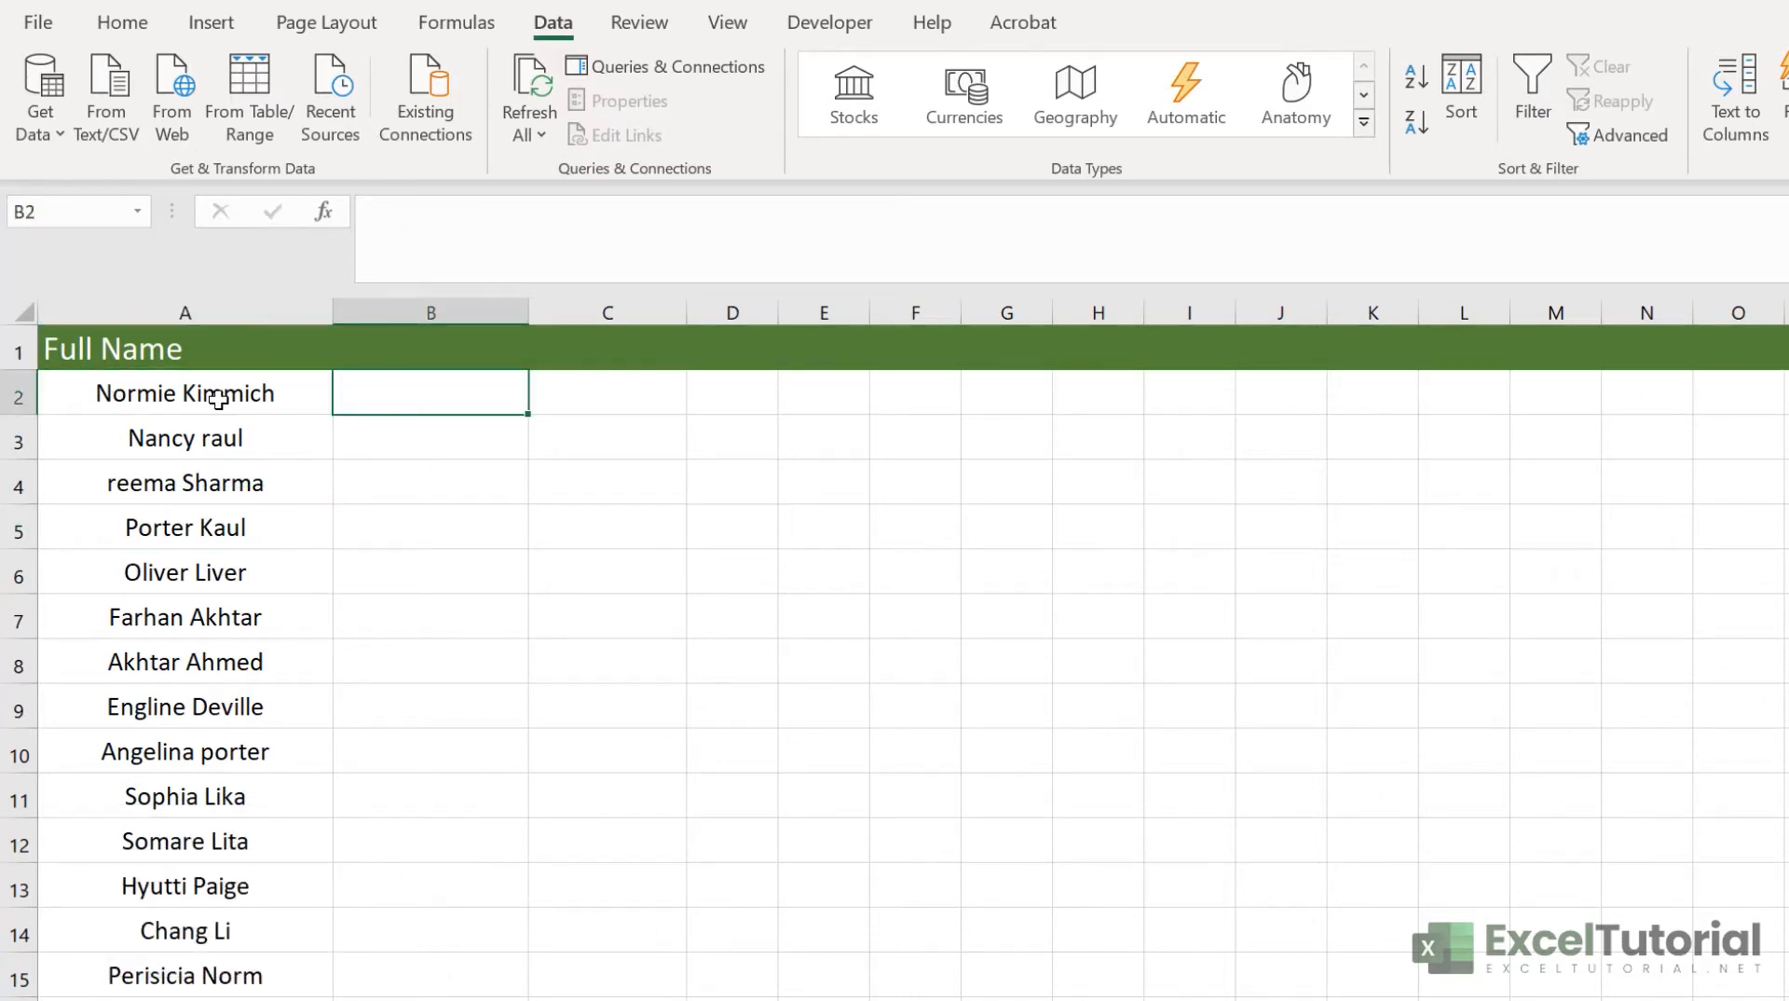
{"action": "type", "text": "="}
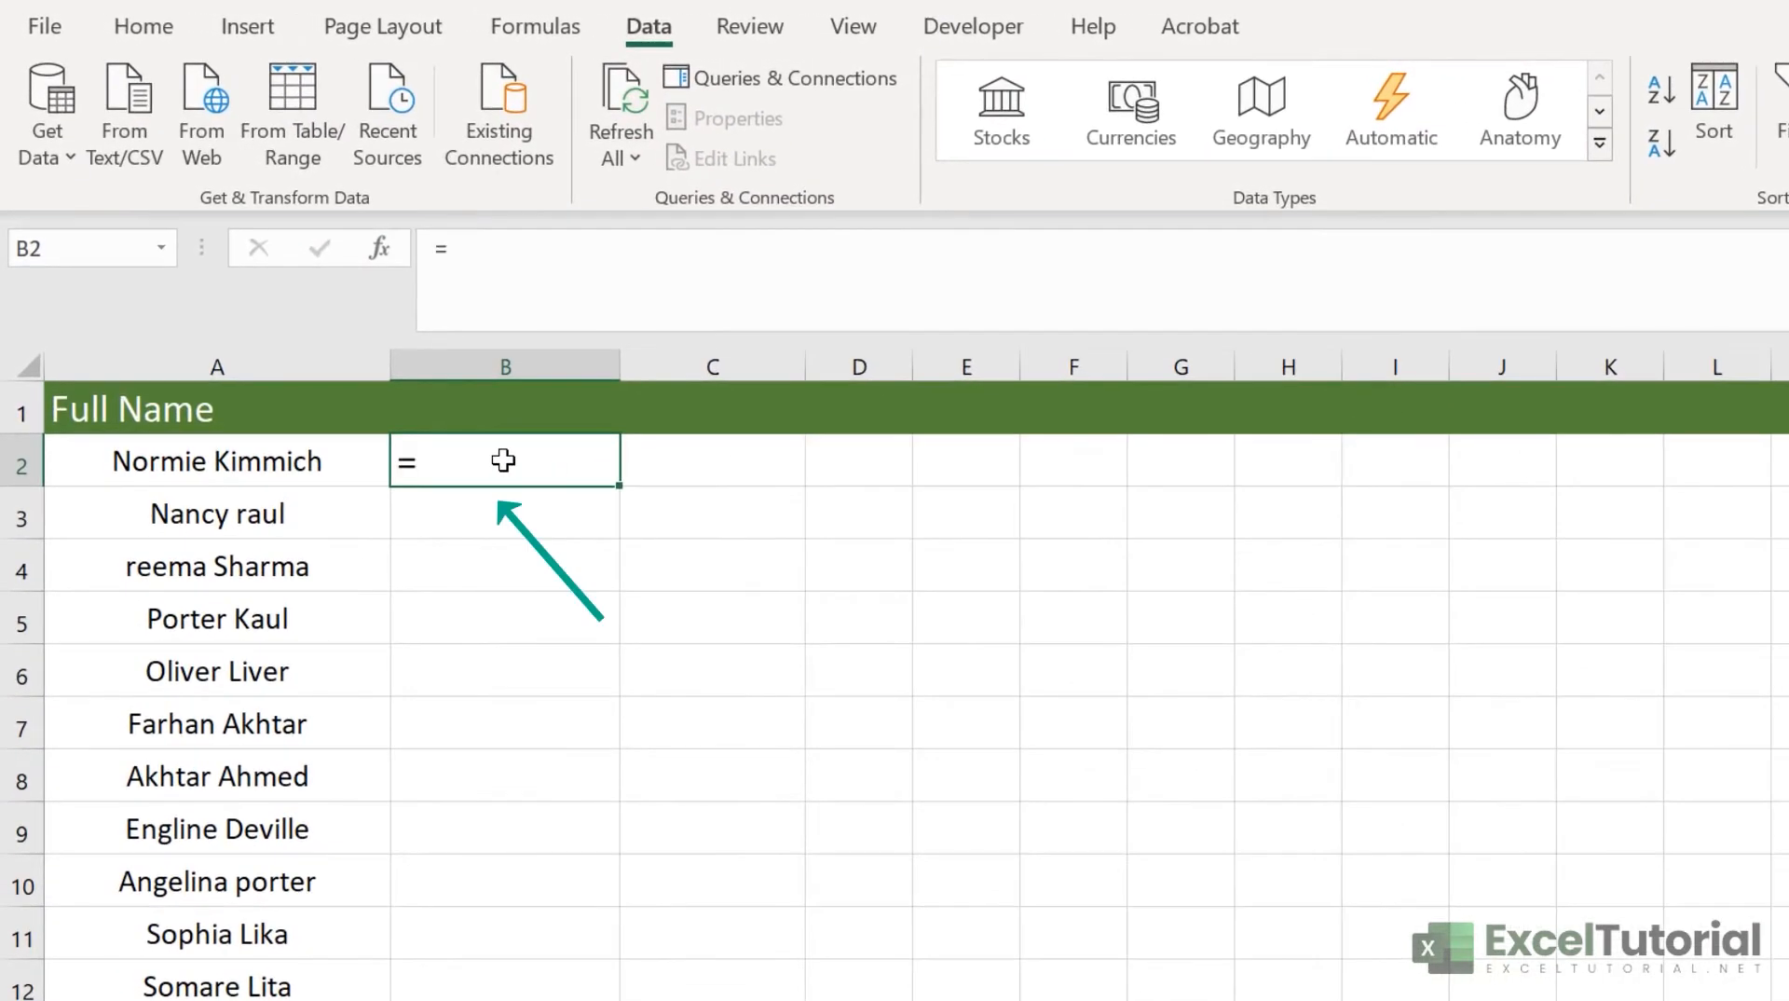
{"action": "type", "text": "LO"}
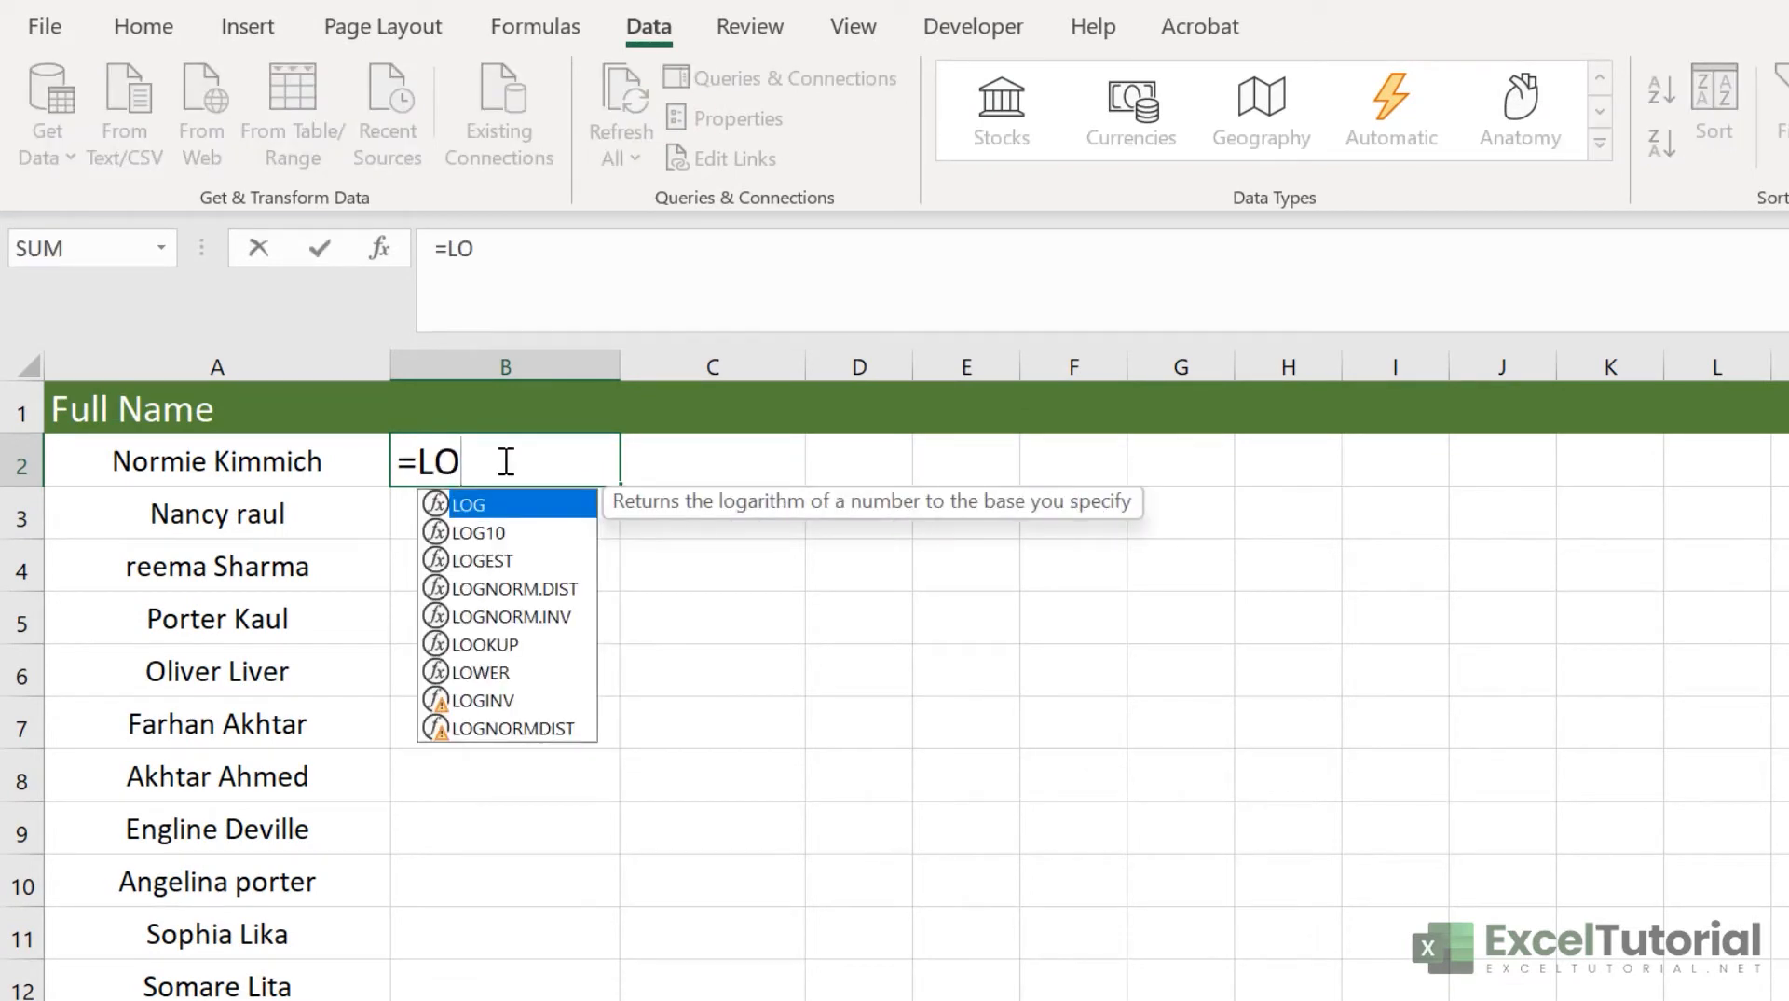
{"action": "type", "text": "W"}
{"action": "key", "text": "Tab"}
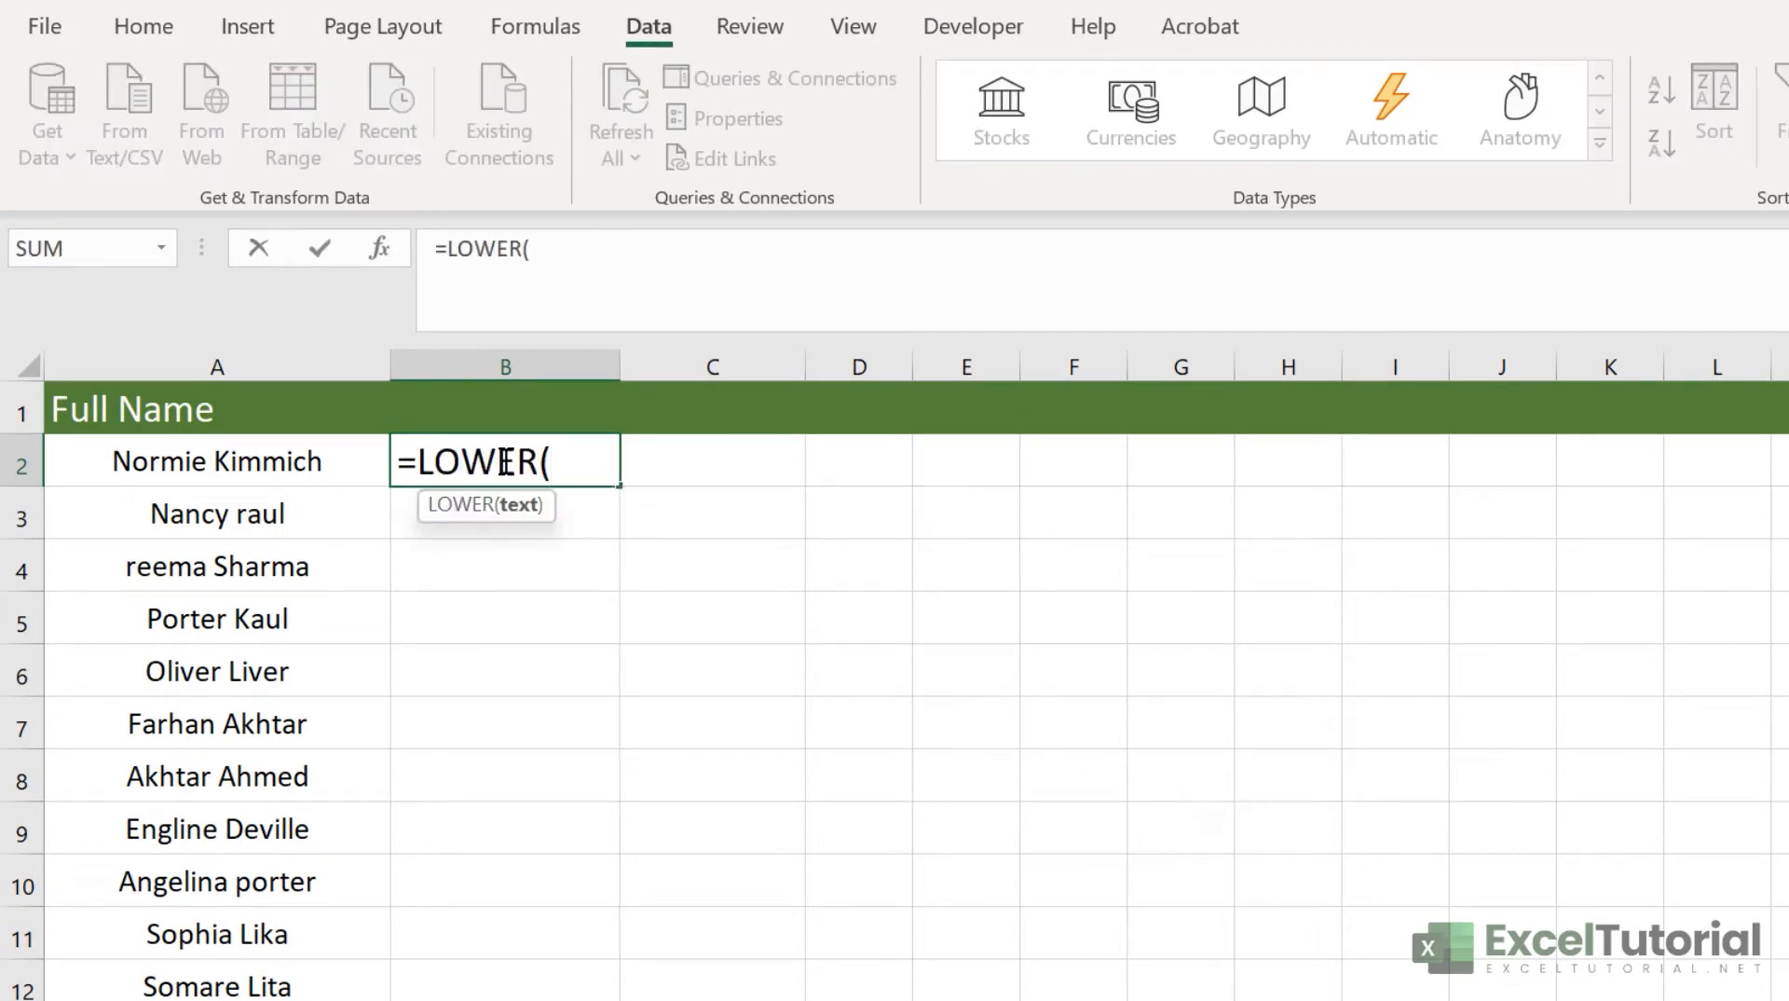
{"action": "left_click", "coordinate": [284, 451]}
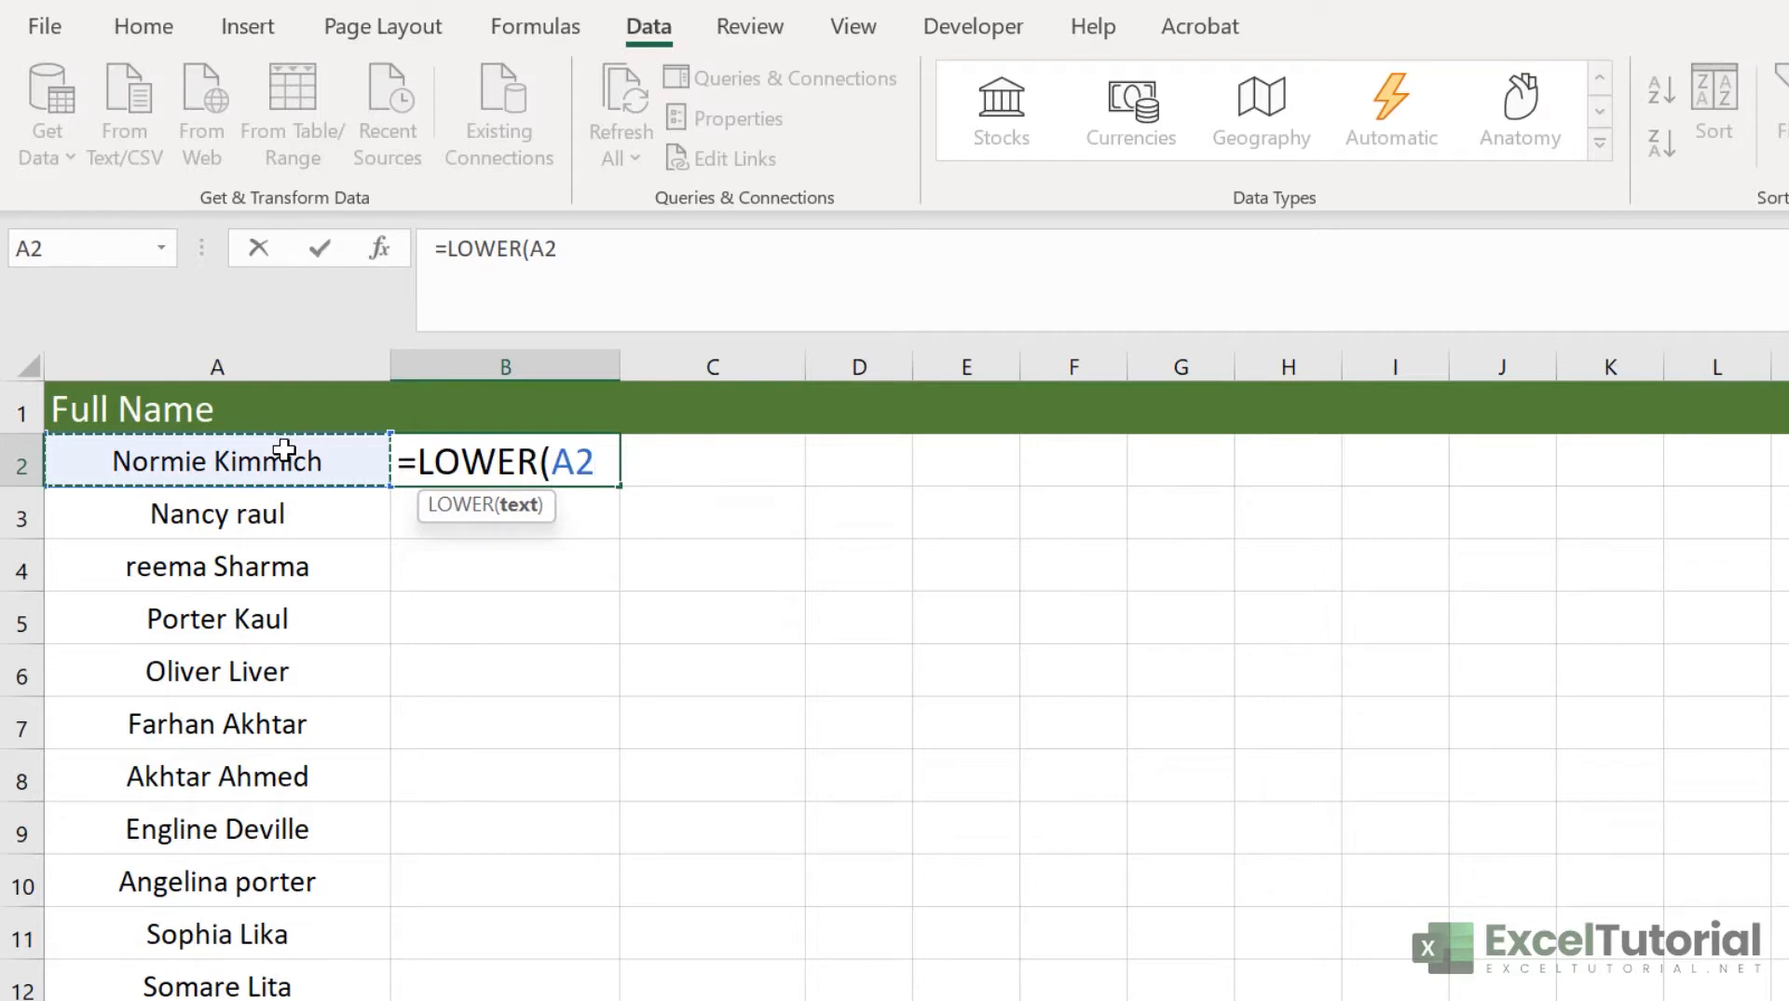
{"action": "type", "text": ")"}
{"action": "key", "text": "Return"}
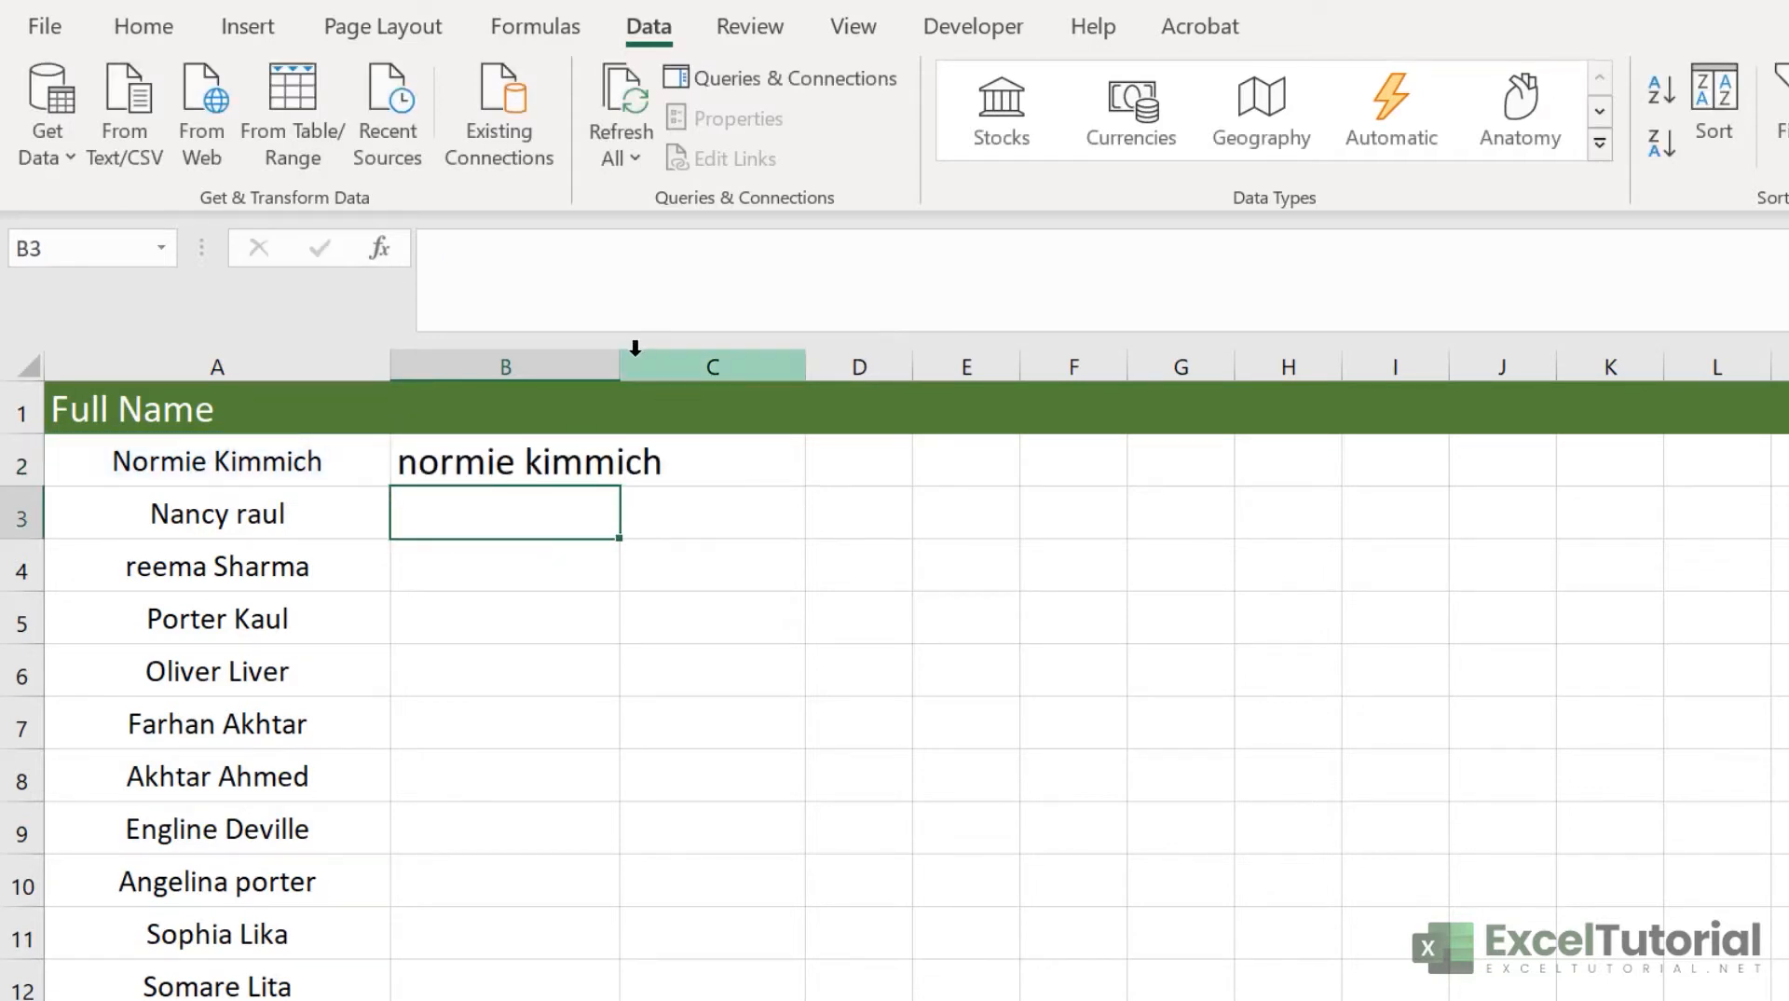
{"action": "left_click_drag", "start_coordinate": [620, 363], "coordinate": [697, 364]}
Step: Fill the LOWER formula from B2 down to B15 and check the copied formulas
{"action": "left_click", "coordinate": [647, 467]}
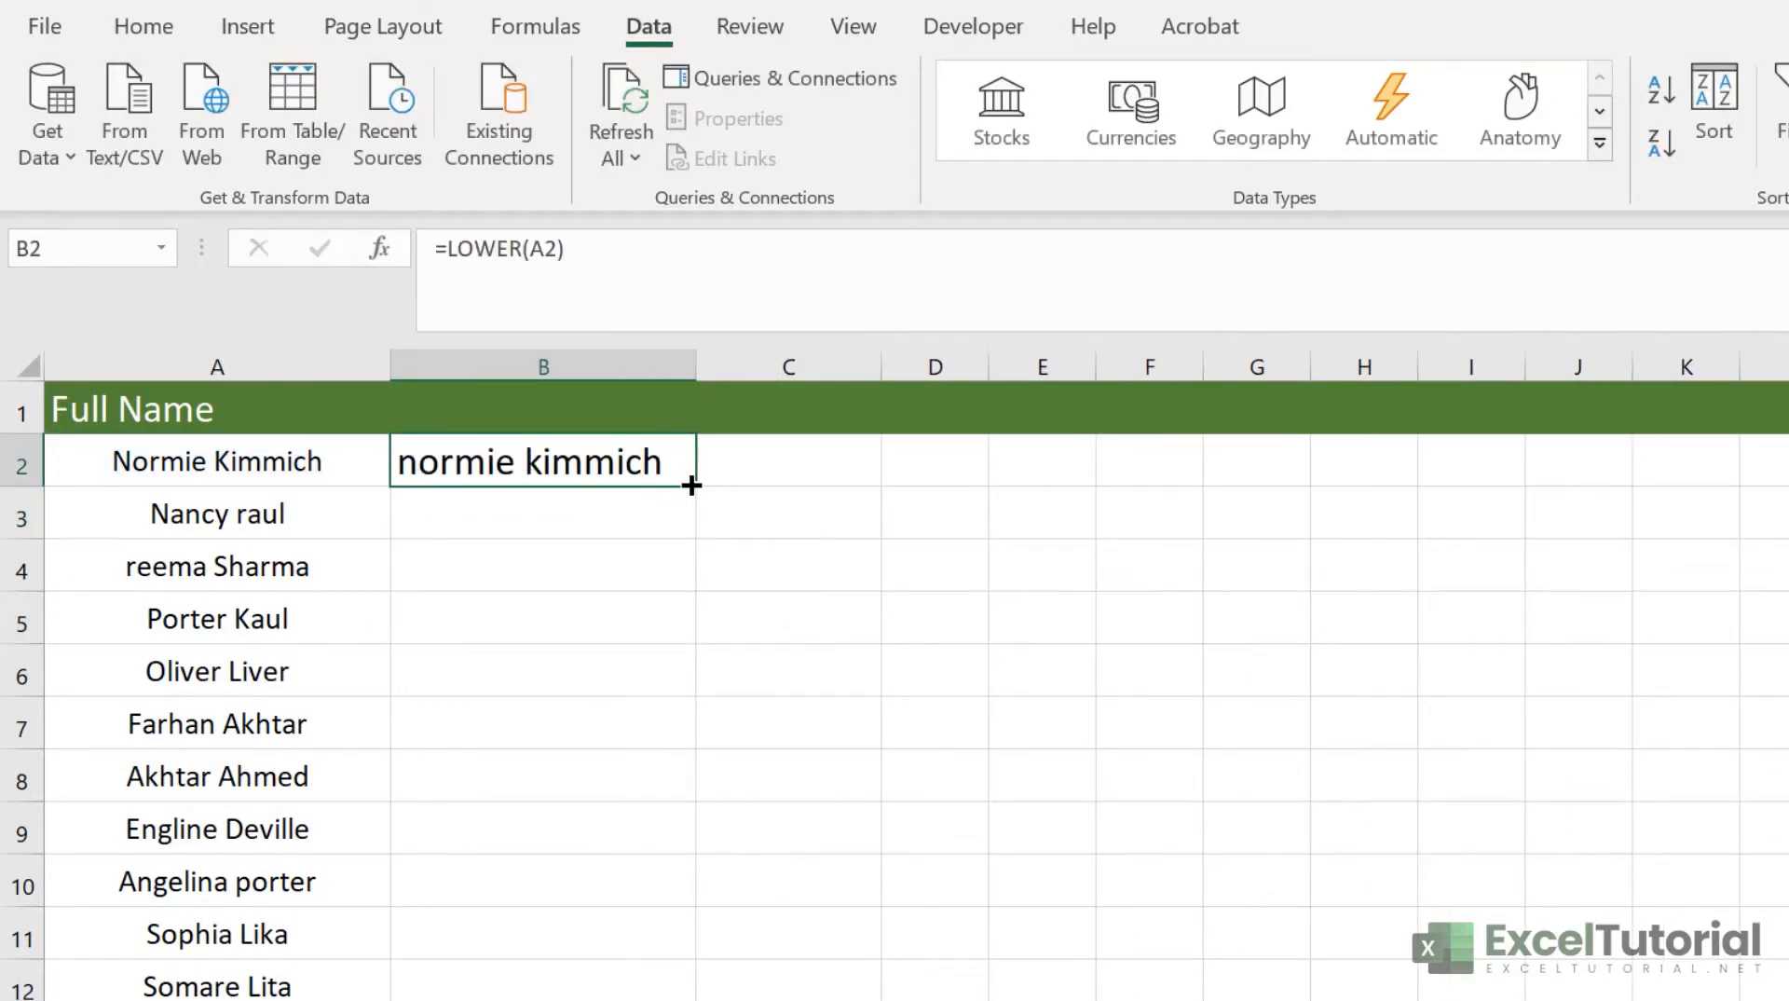
{"action": "left_click", "coordinate": [271, 446]}
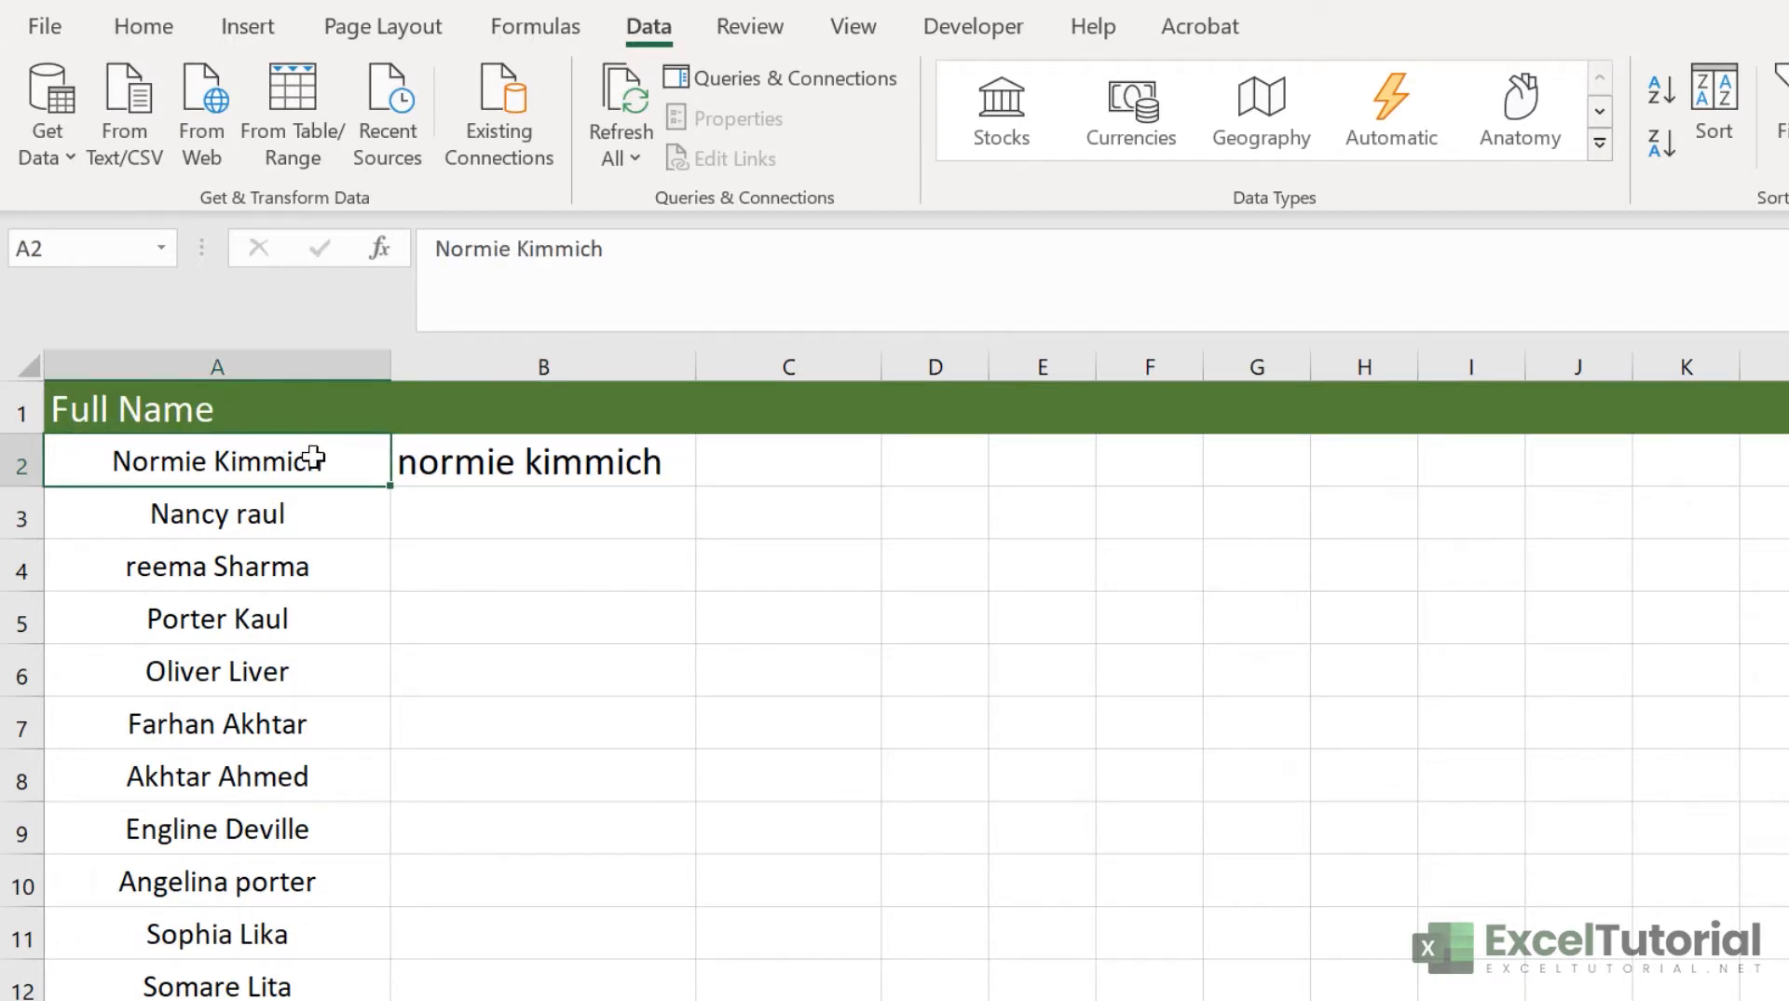
{"action": "left_click", "coordinate": [659, 469]}
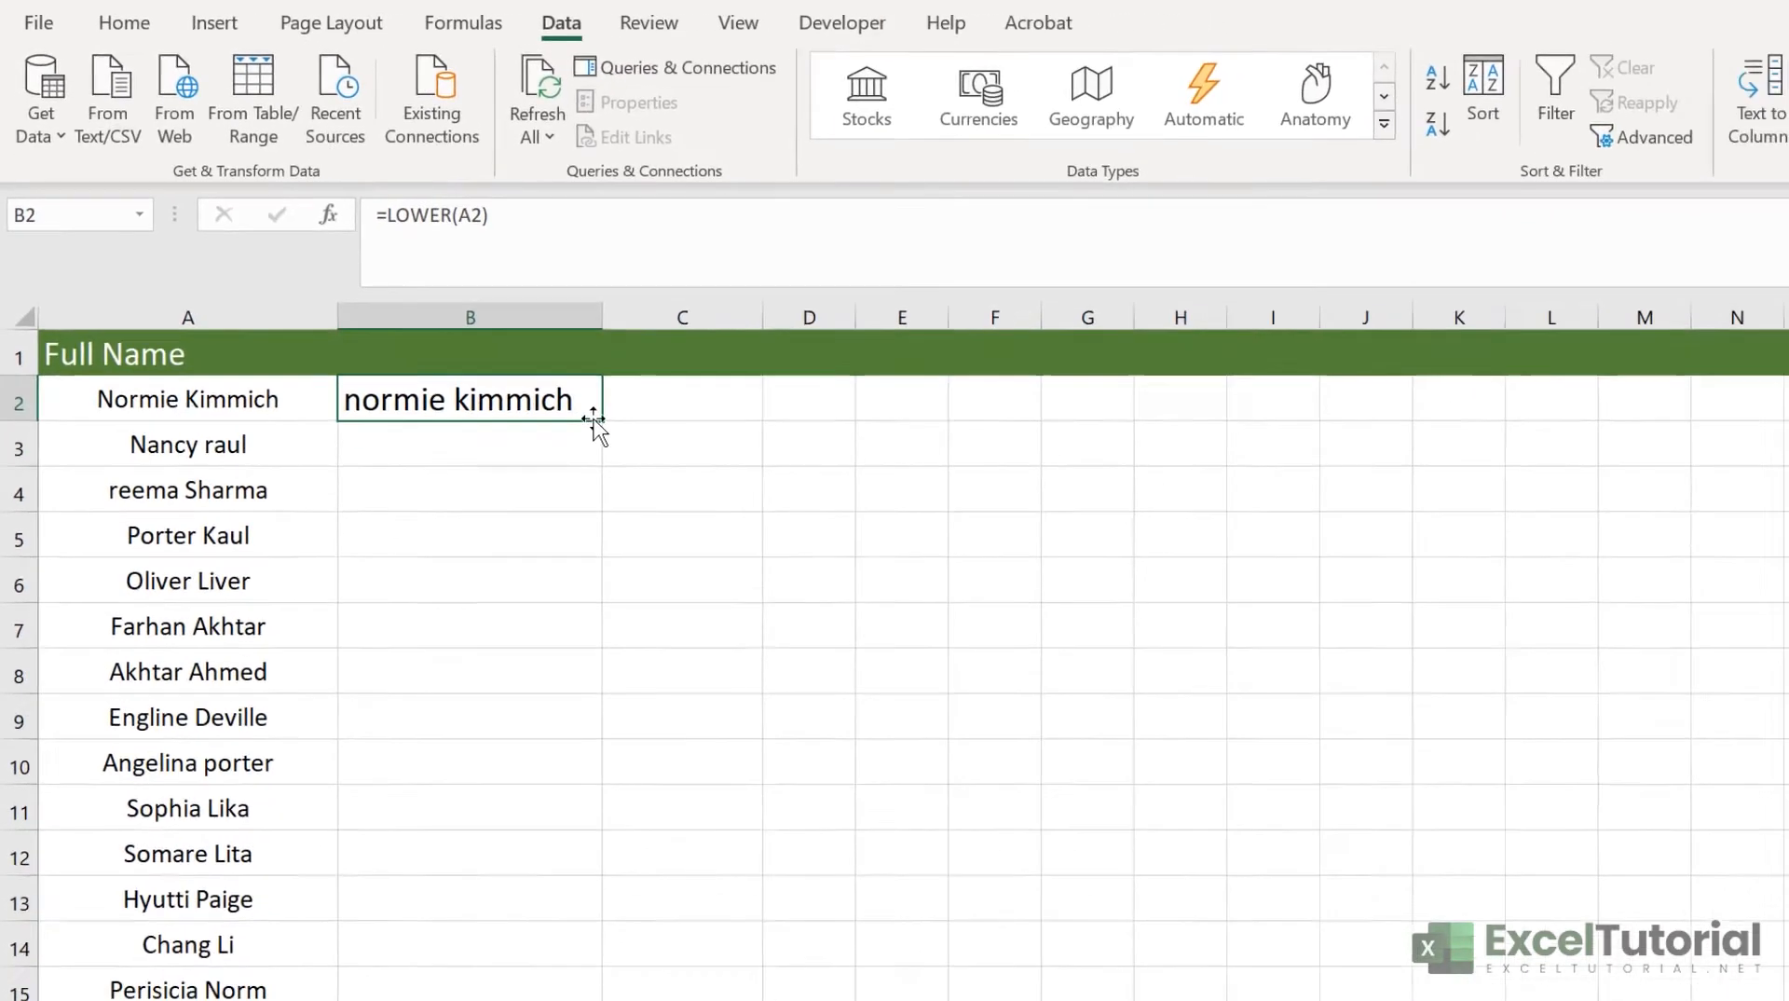
{"action": "double_click", "coordinate": [697, 486]}
{"action": "left_click", "coordinate": [436, 994]}
{"action": "left_click", "coordinate": [410, 792]}
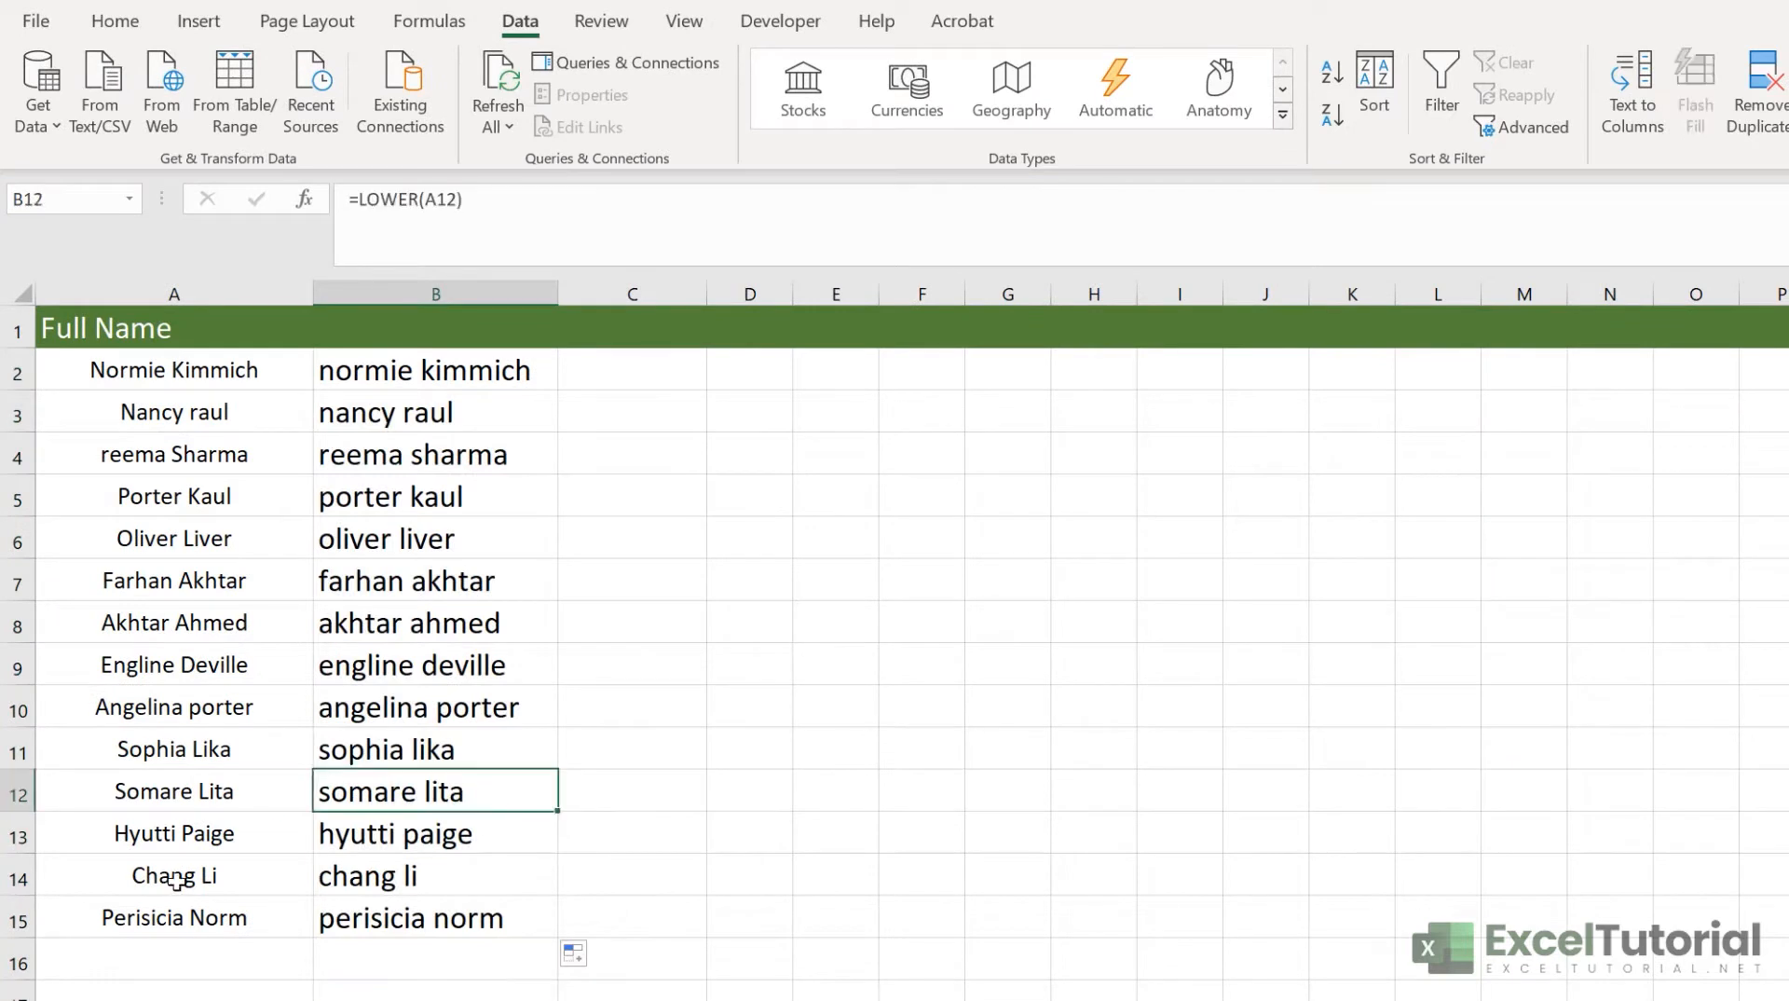
{"action": "left_click", "coordinate": [487, 375]}
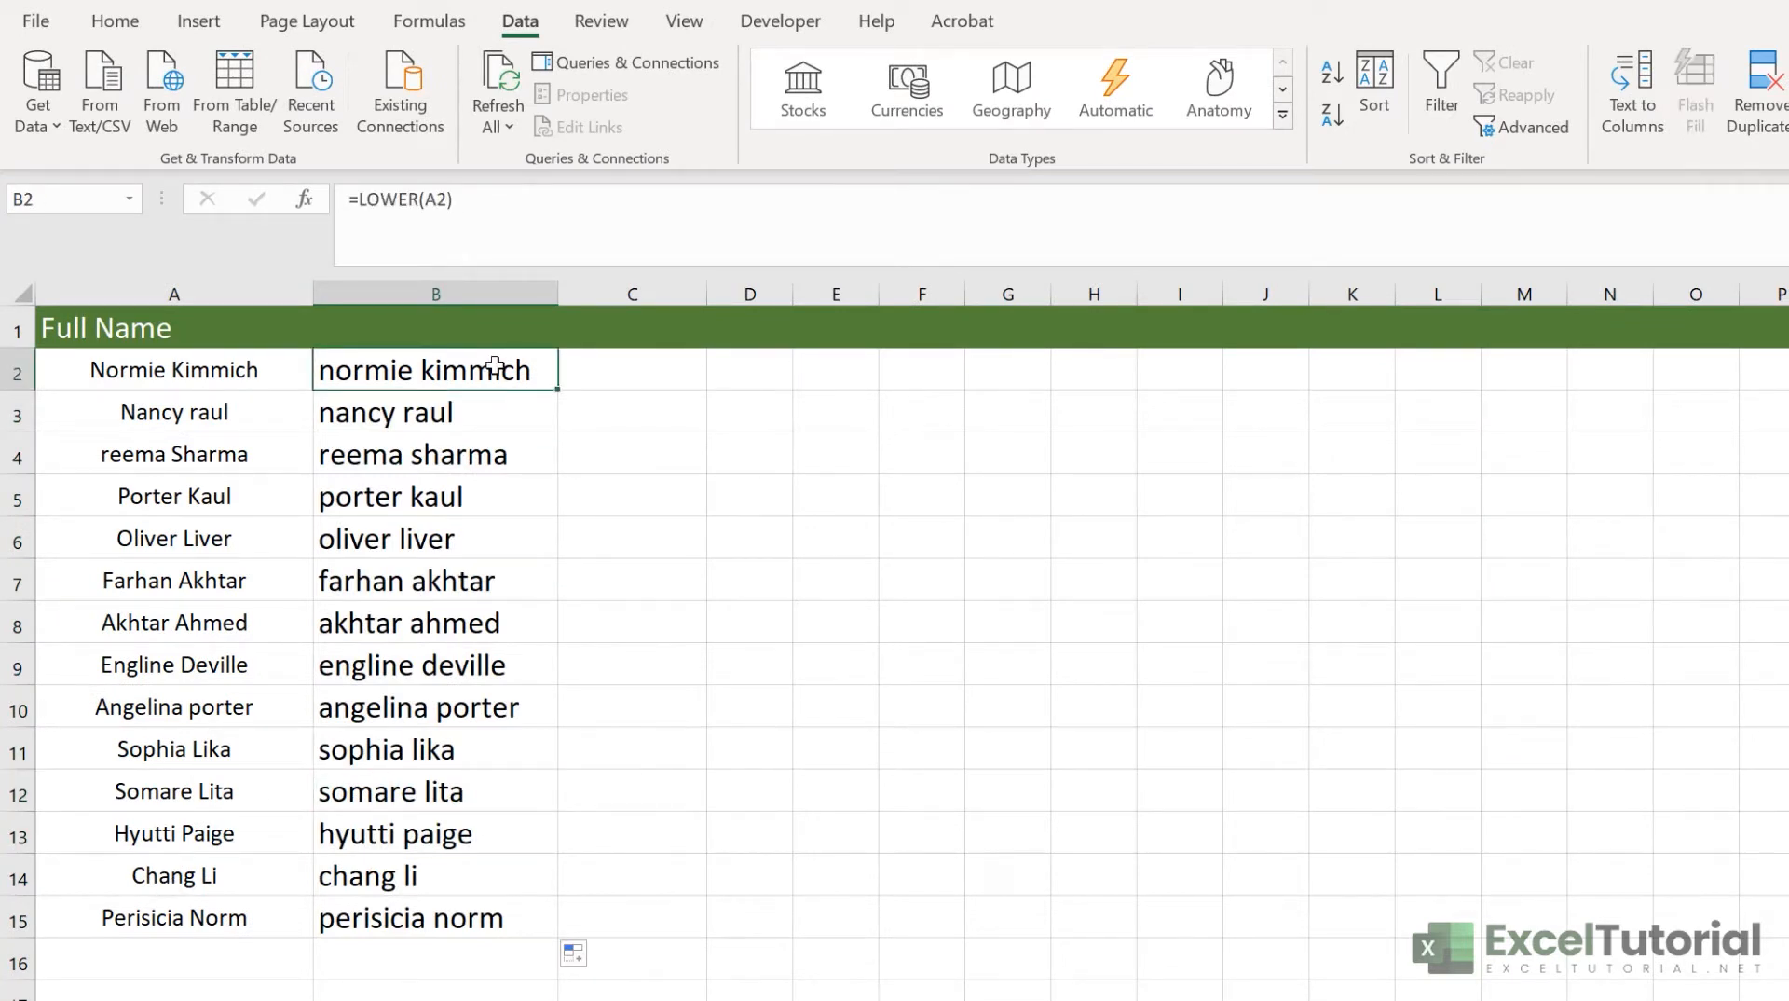
Step: Undo the LOWER fill and replace the formula in B2 with =UPPER(A2)
{"action": "key", "text": "ctrl+z"}
{"action": "double_click", "coordinate": [427, 380]}
{"action": "left_click_drag", "start_coordinate": [489, 372], "coordinate": [337, 375]}
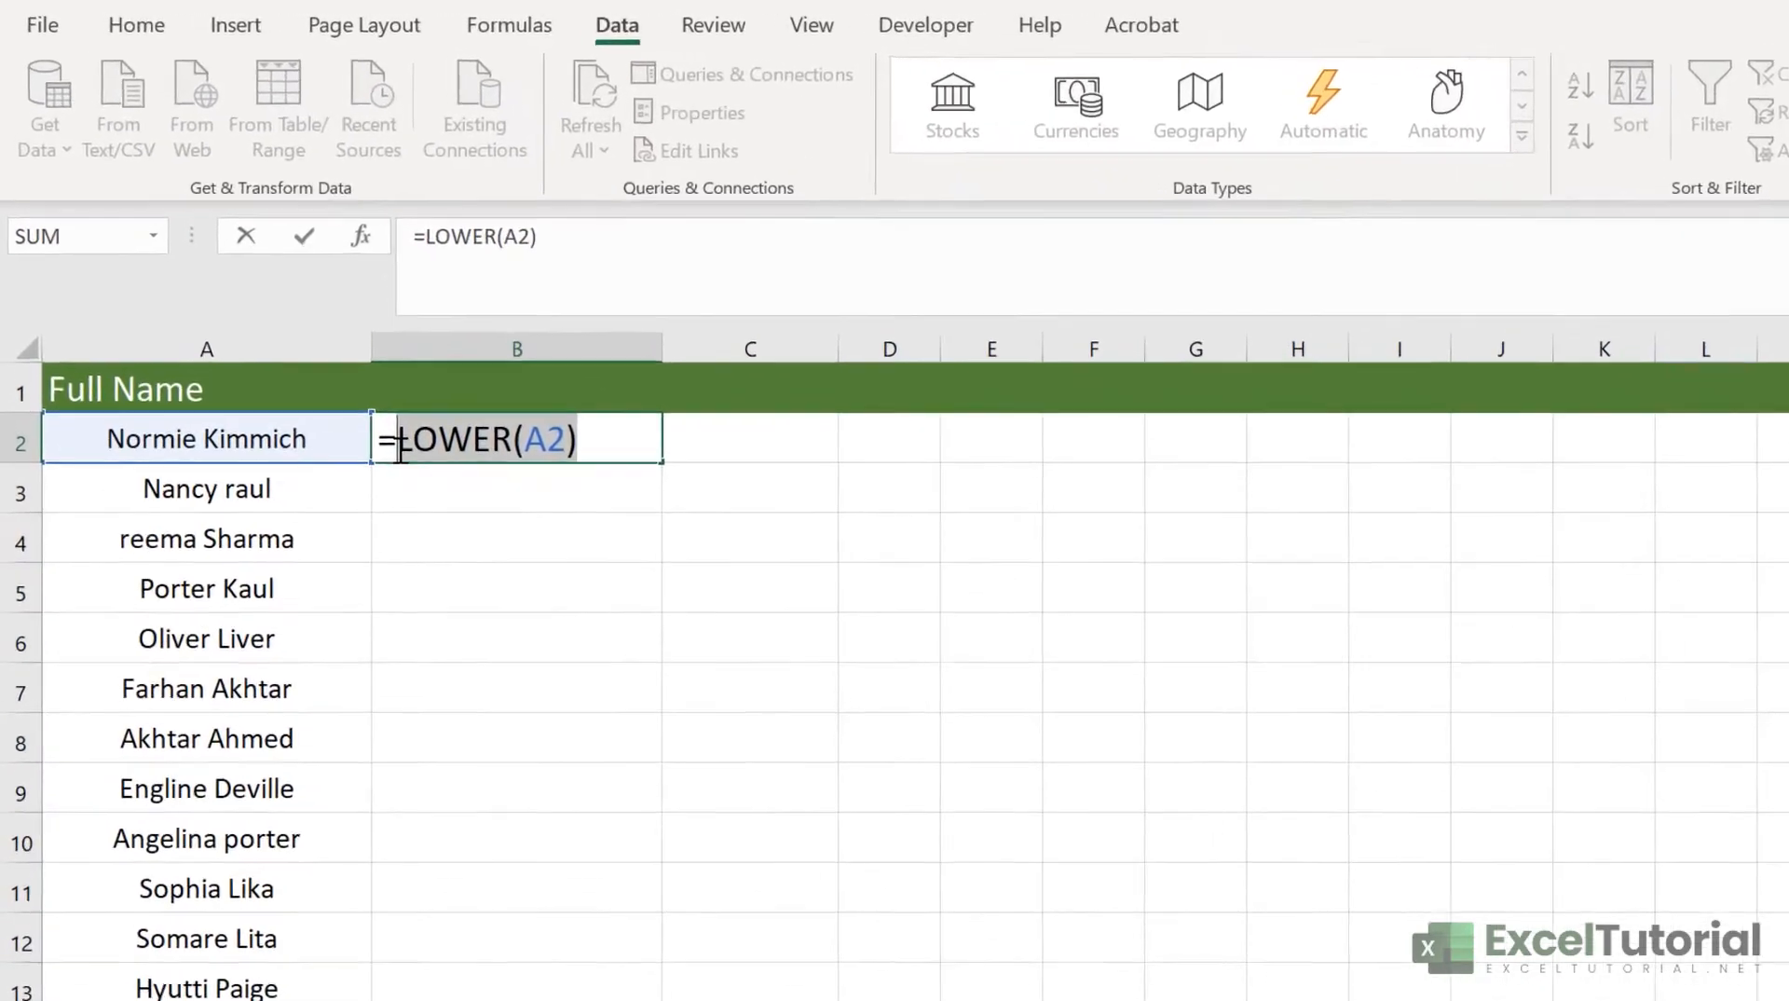
{"action": "type", "text": "UPPER("}
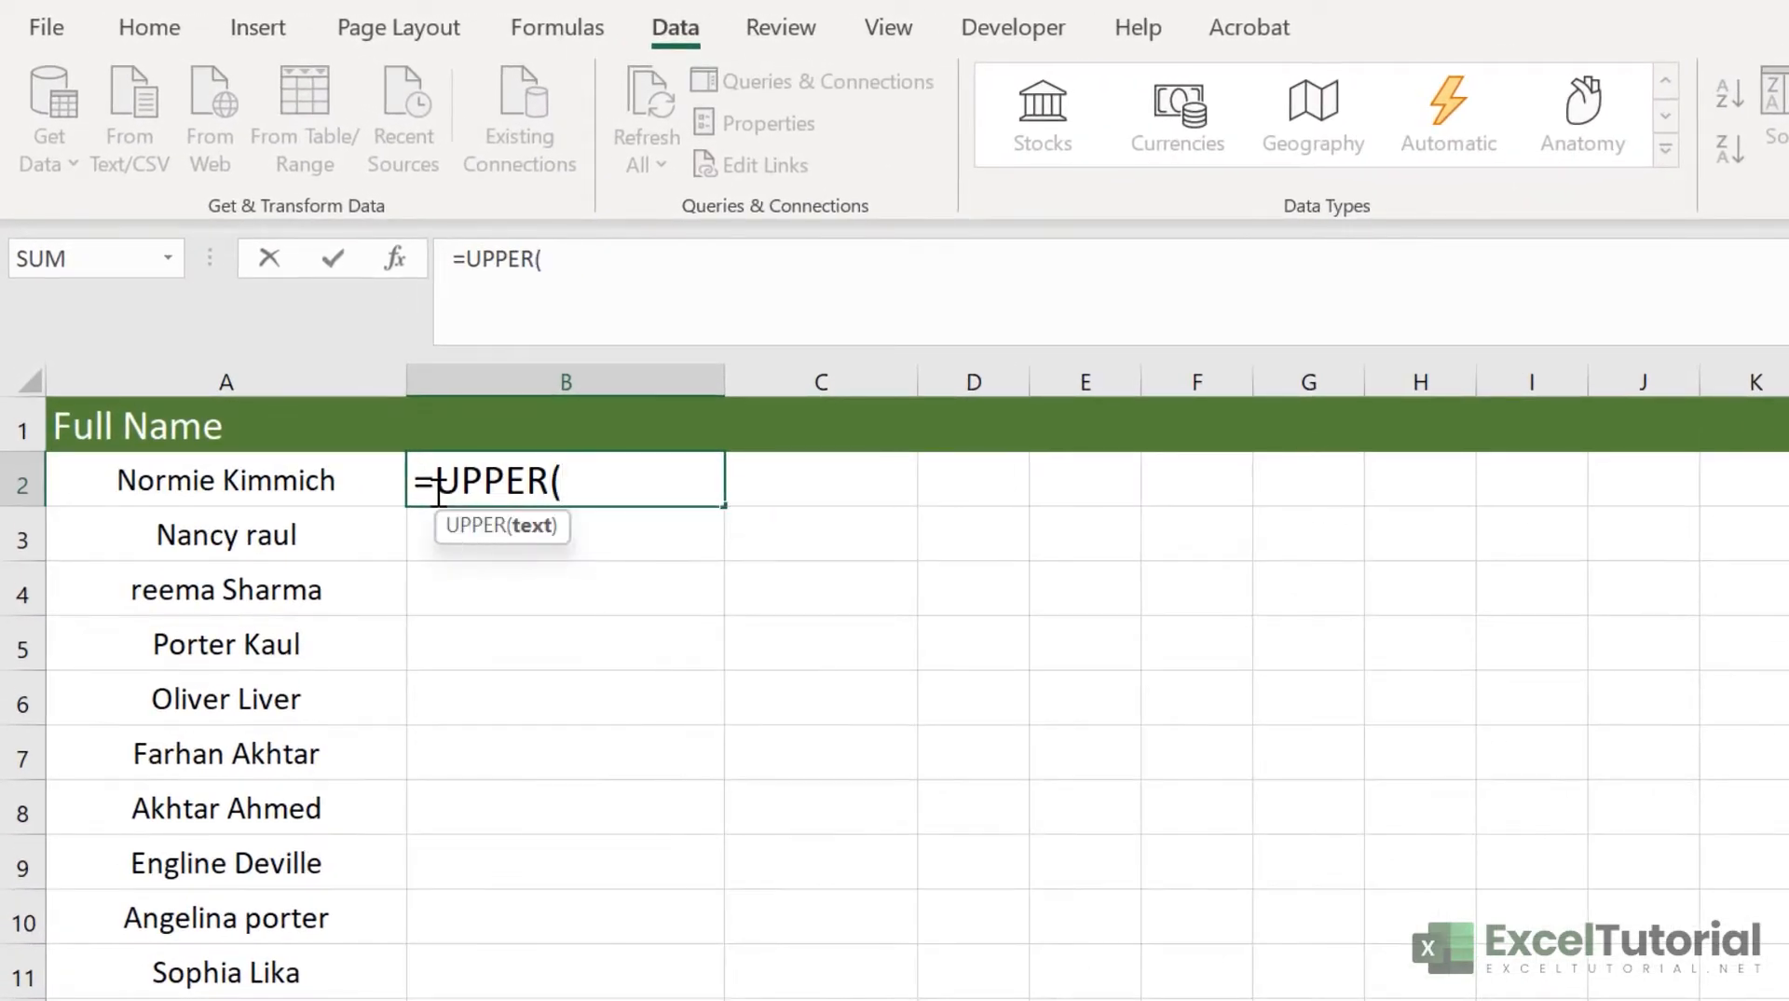
{"action": "left_click", "coordinate": [247, 479]}
{"action": "key", "text": "Return"}
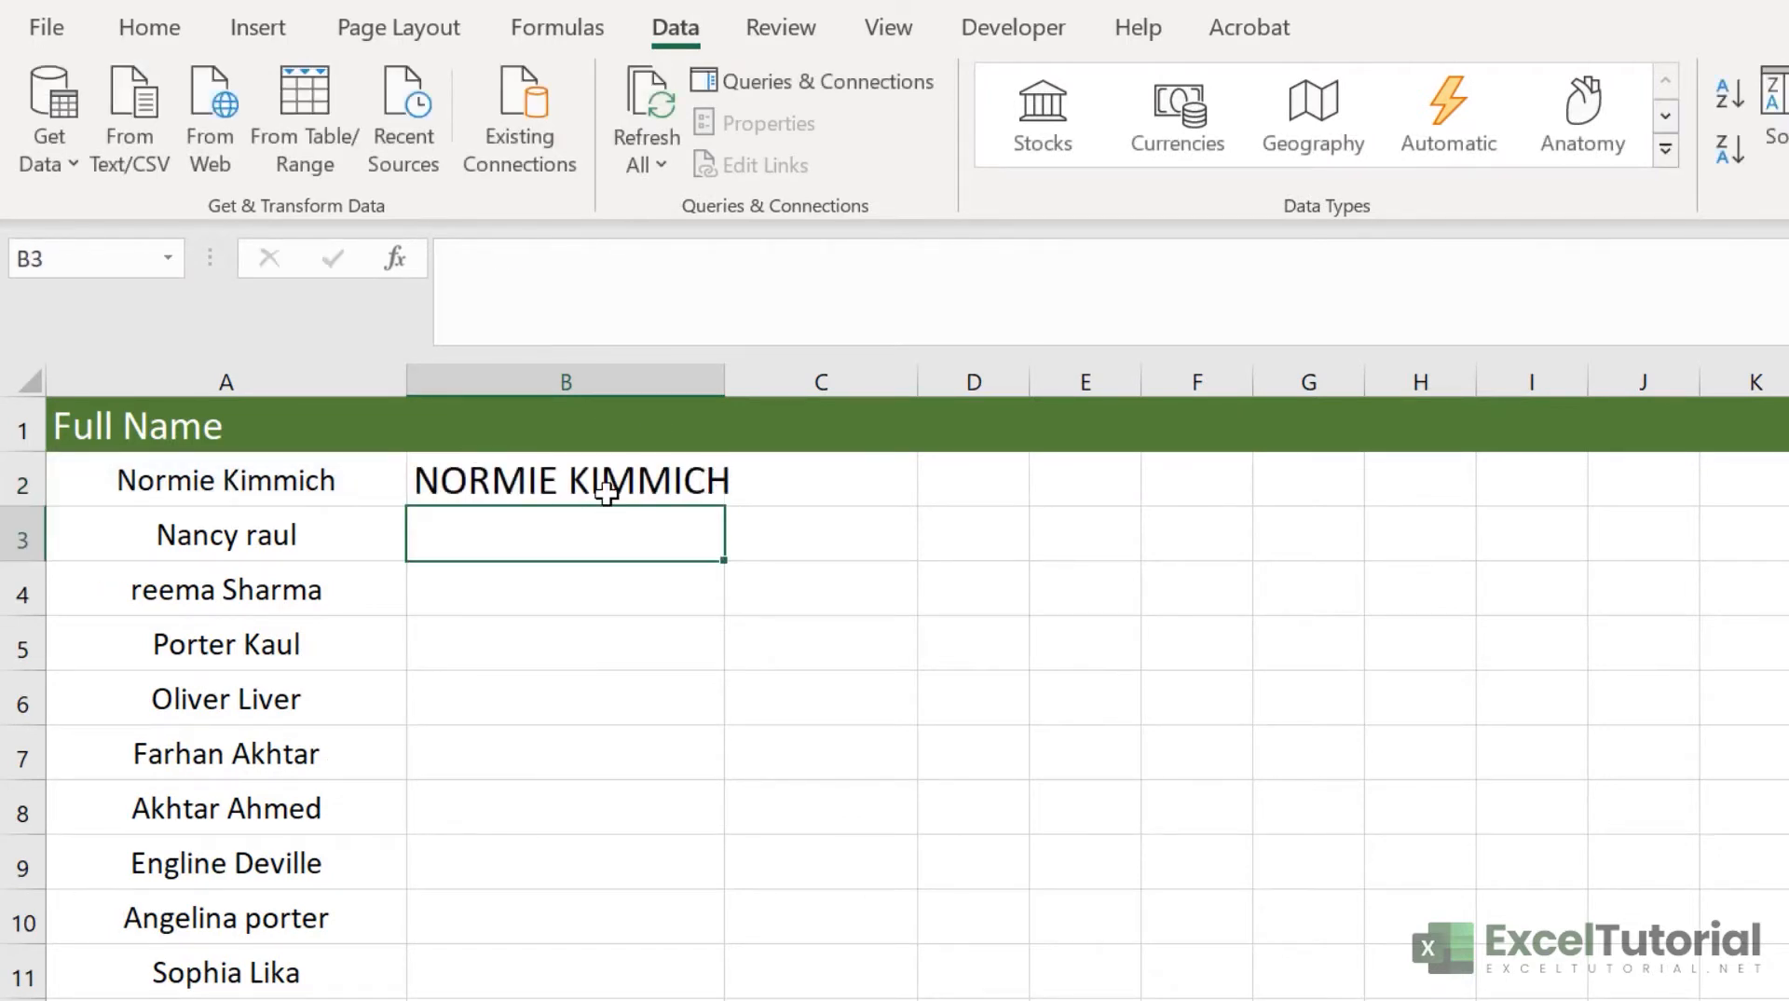
Step: Fill the UPPER formula from B2 down to B15
{"action": "left_click", "coordinate": [606, 492]}
{"action": "double_click", "coordinate": [724, 505]}
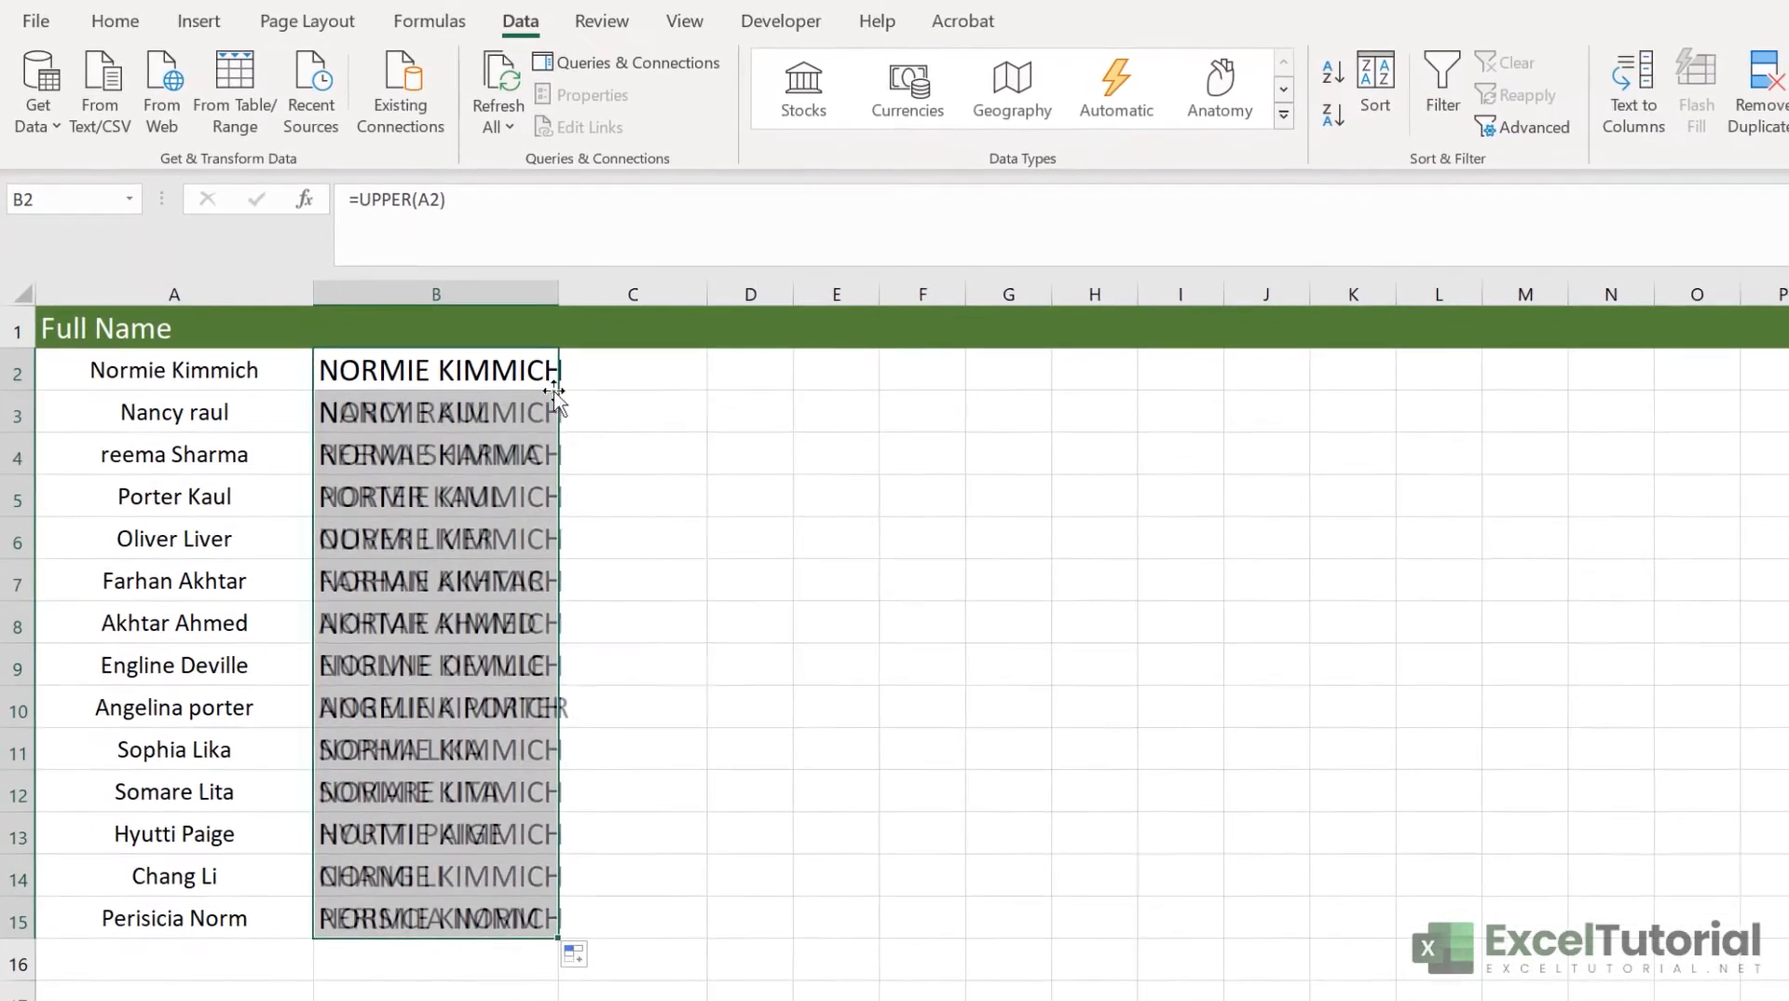
{"action": "left_click", "coordinate": [484, 373]}
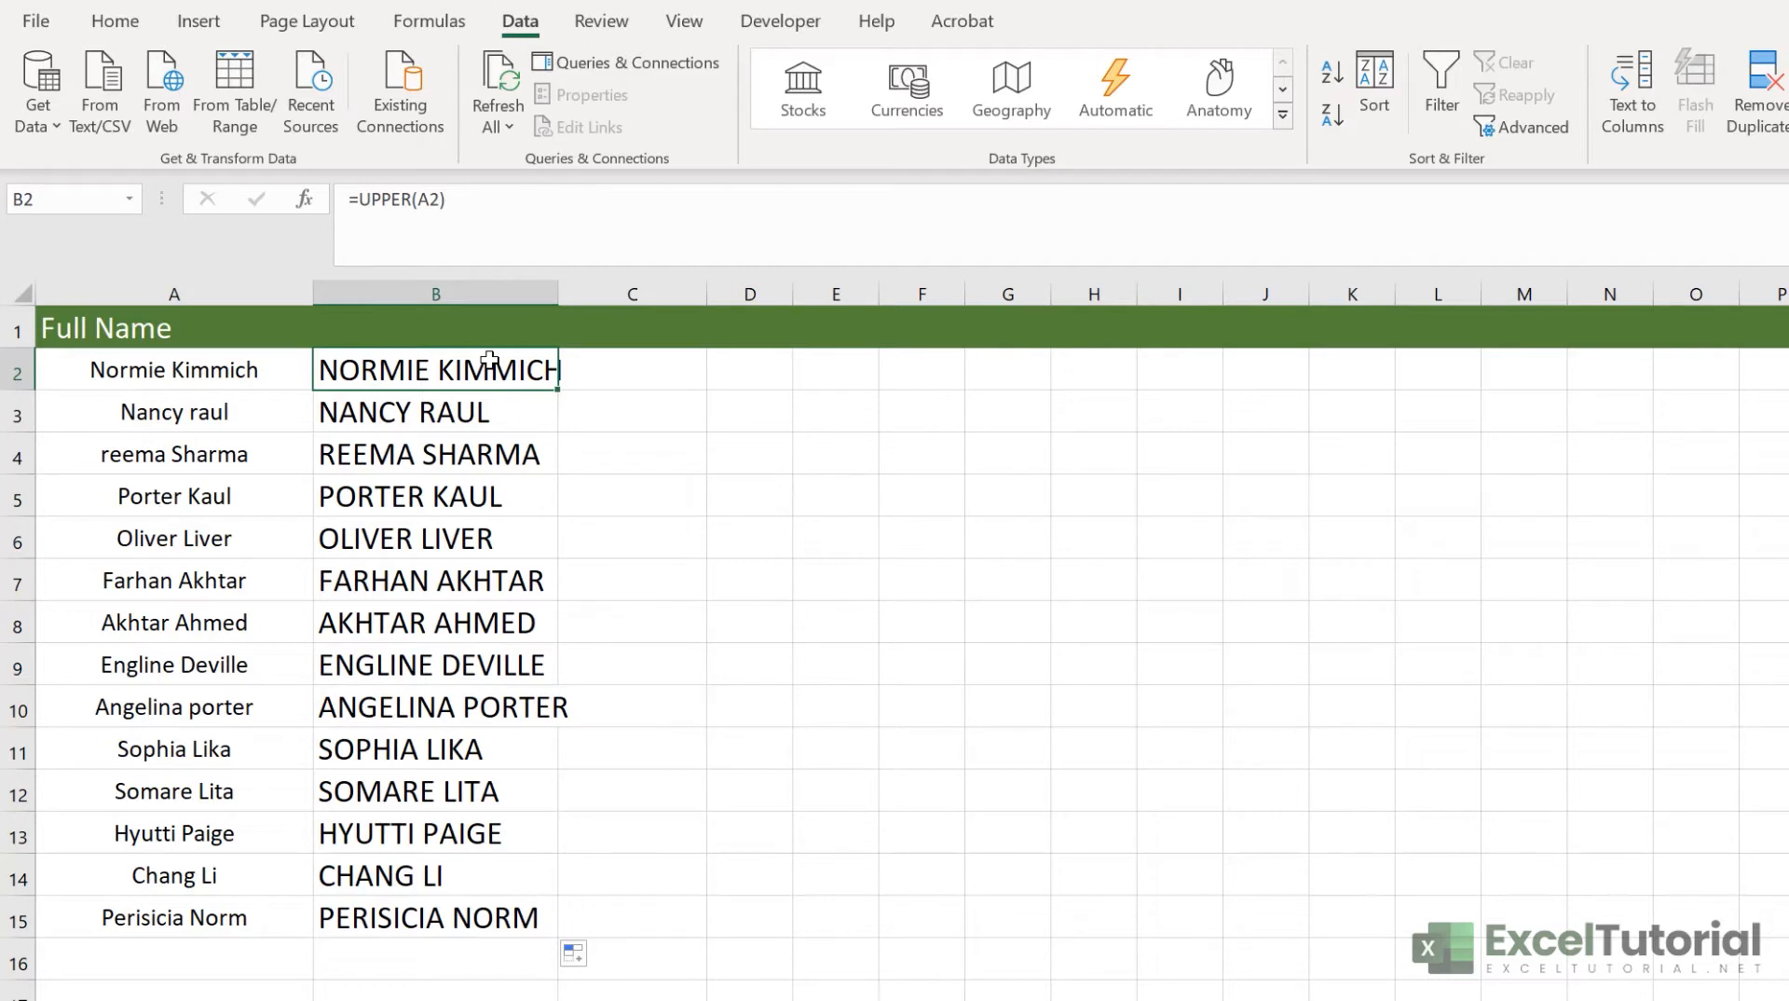
Step: Undo the UPPER fill and clear the formula from B2
{"action": "key", "text": "ctrl+z"}
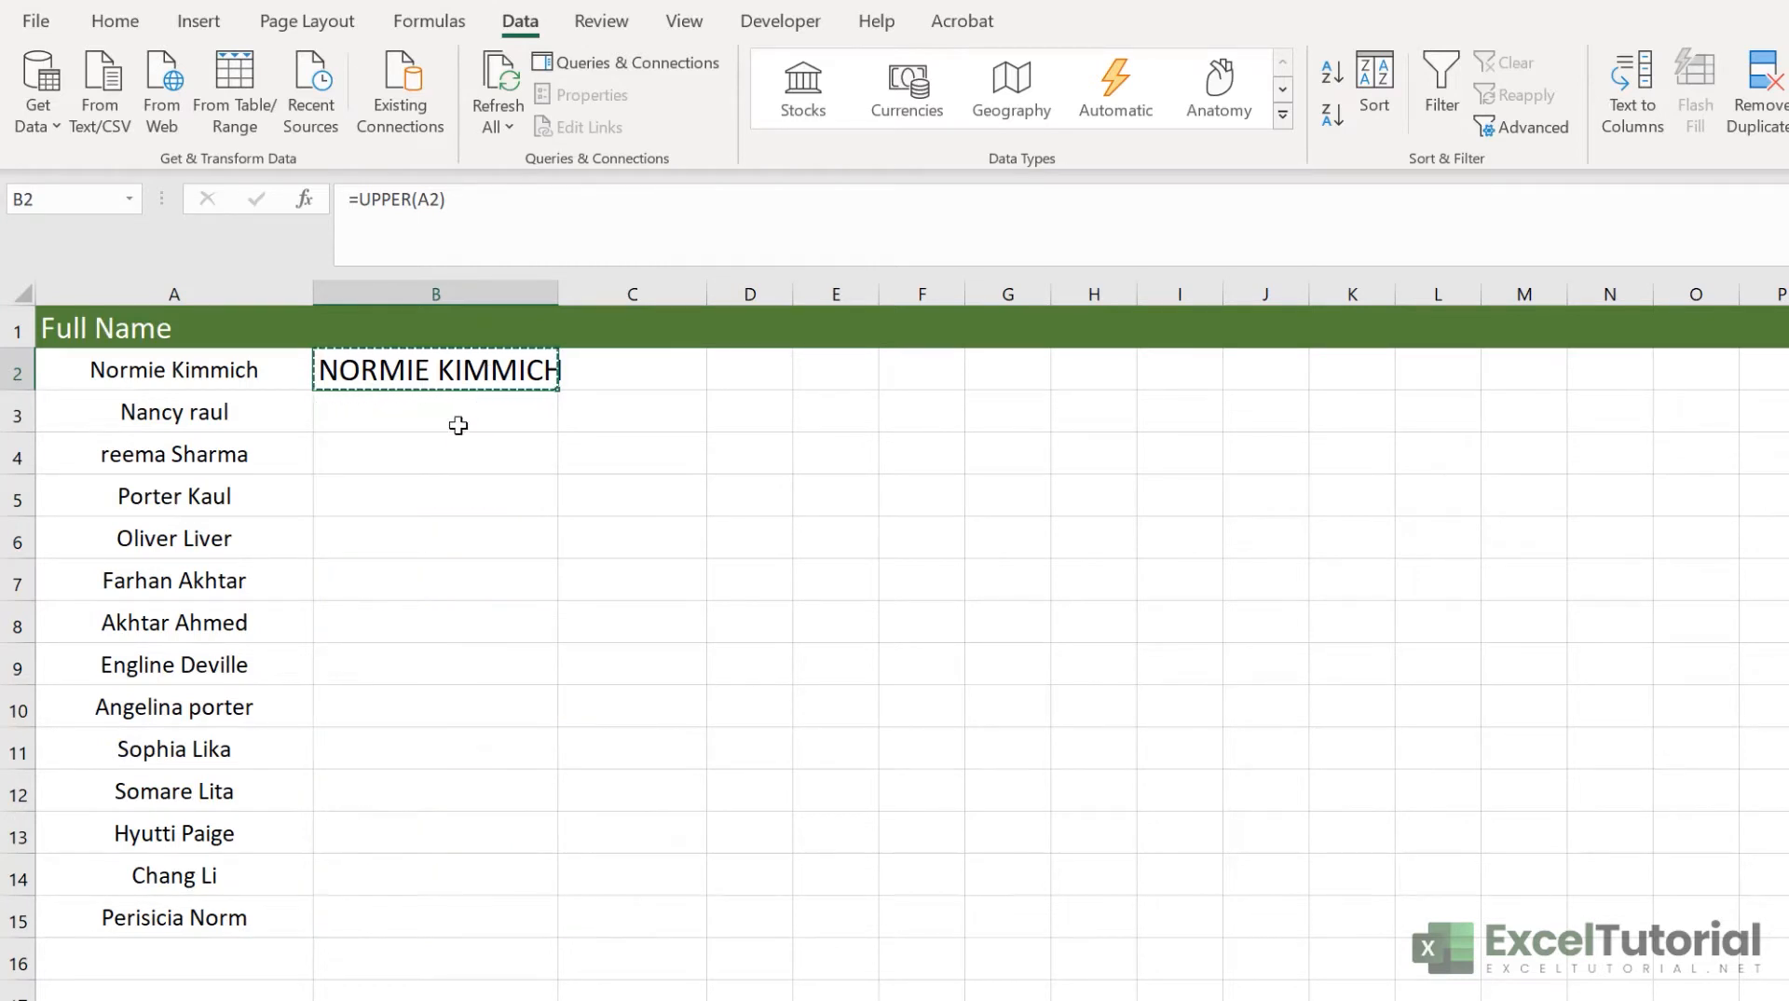
{"action": "key", "text": "ctrl+c"}
{"action": "left_click", "coordinate": [458, 421]}
{"action": "left_click", "coordinate": [451, 373]}
{"action": "key", "text": "Delete"}
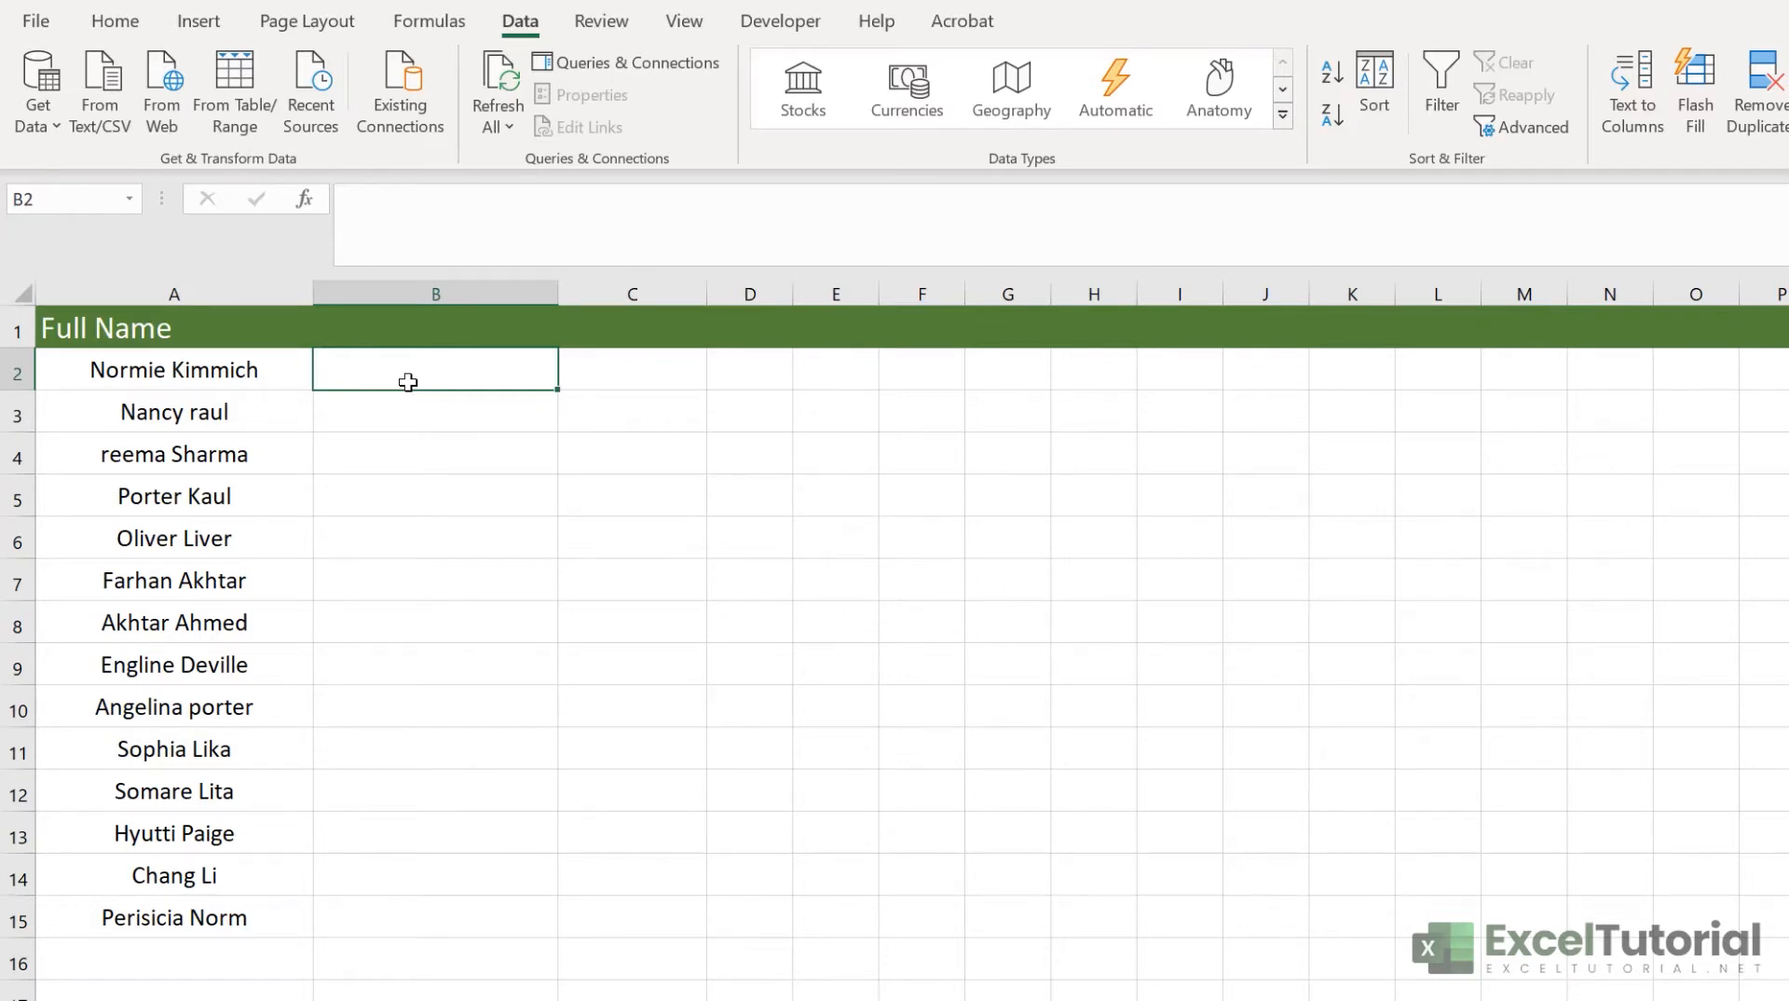
Step: Enter =PROPER(A2) in B2 and fill the formula down to B15
{"action": "type", "text": "=PROPER("}
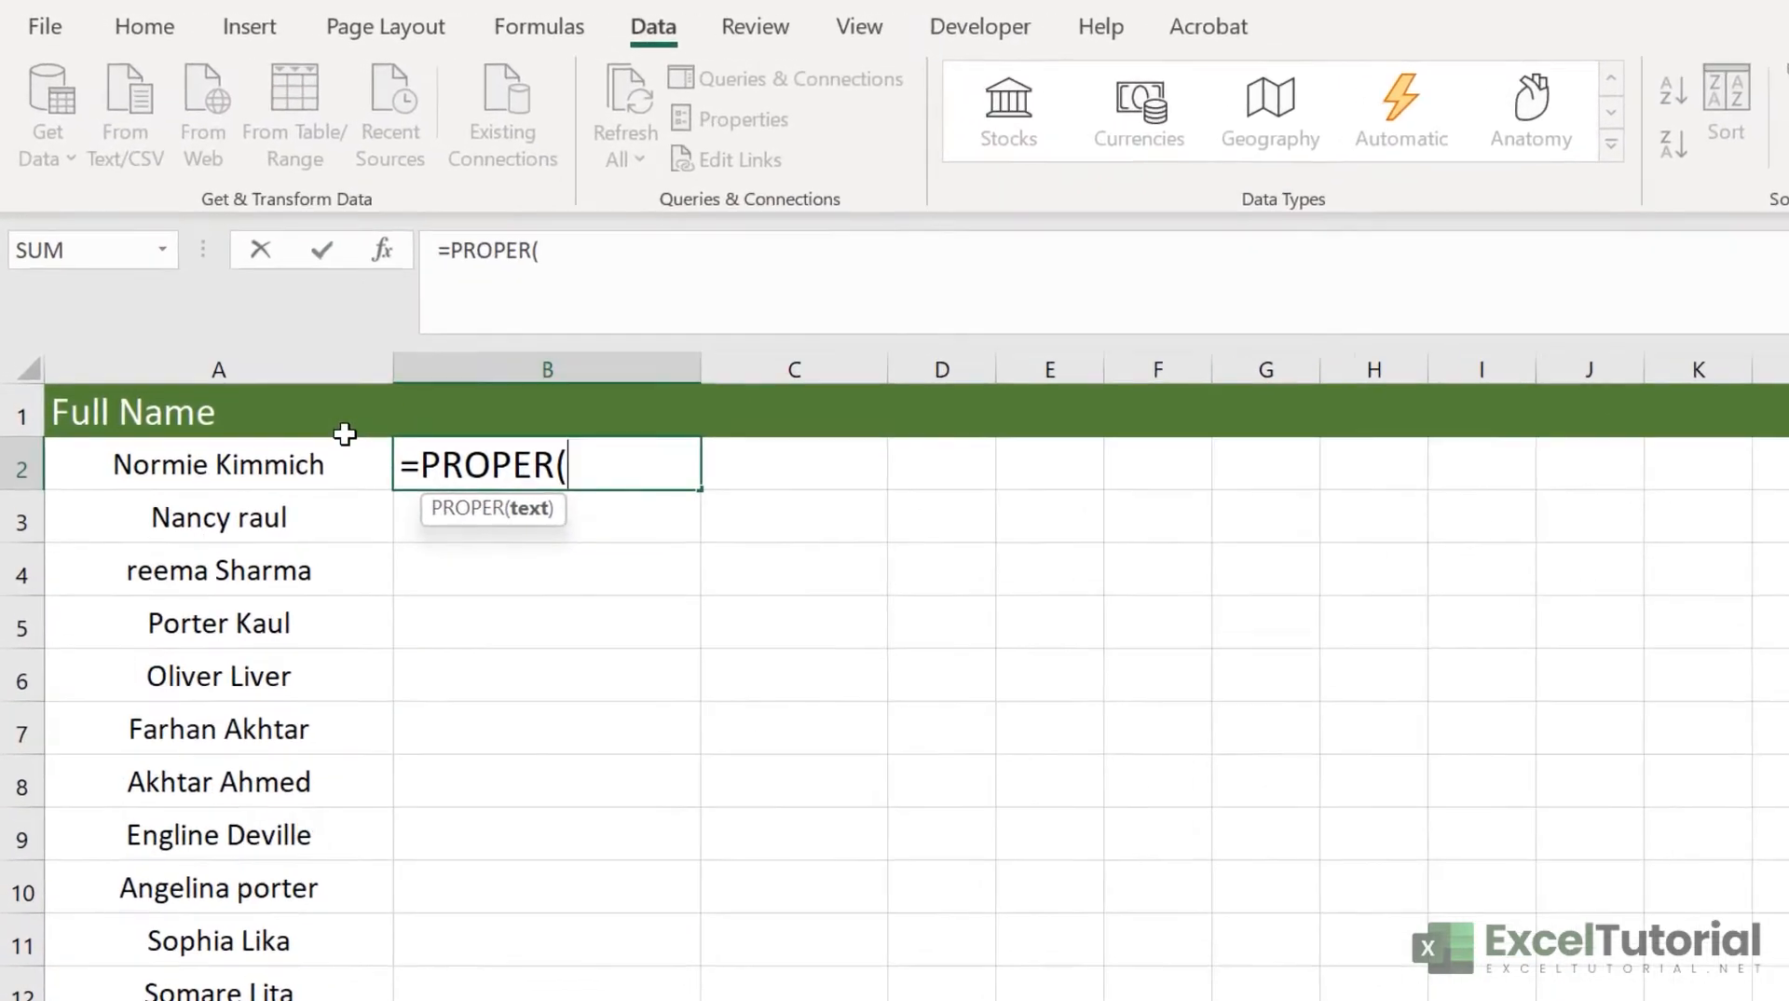
{"action": "left_click", "coordinate": [229, 376]}
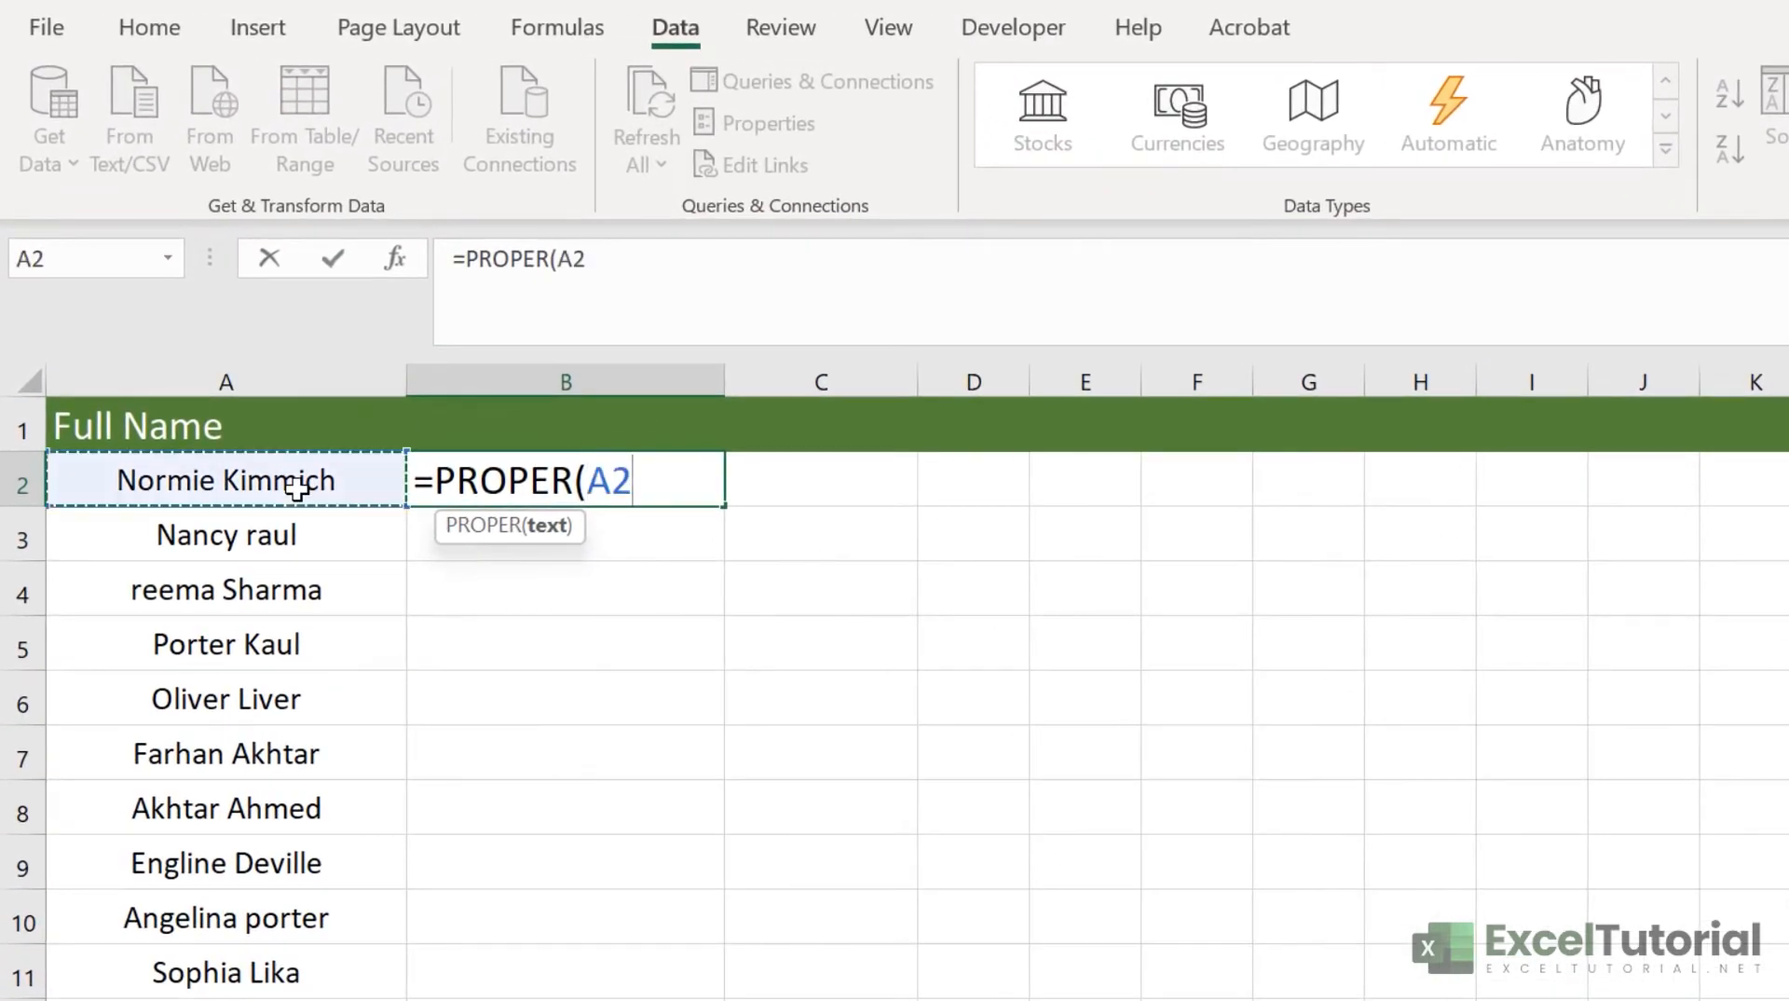
{"action": "key", "text": "shift+Return"}
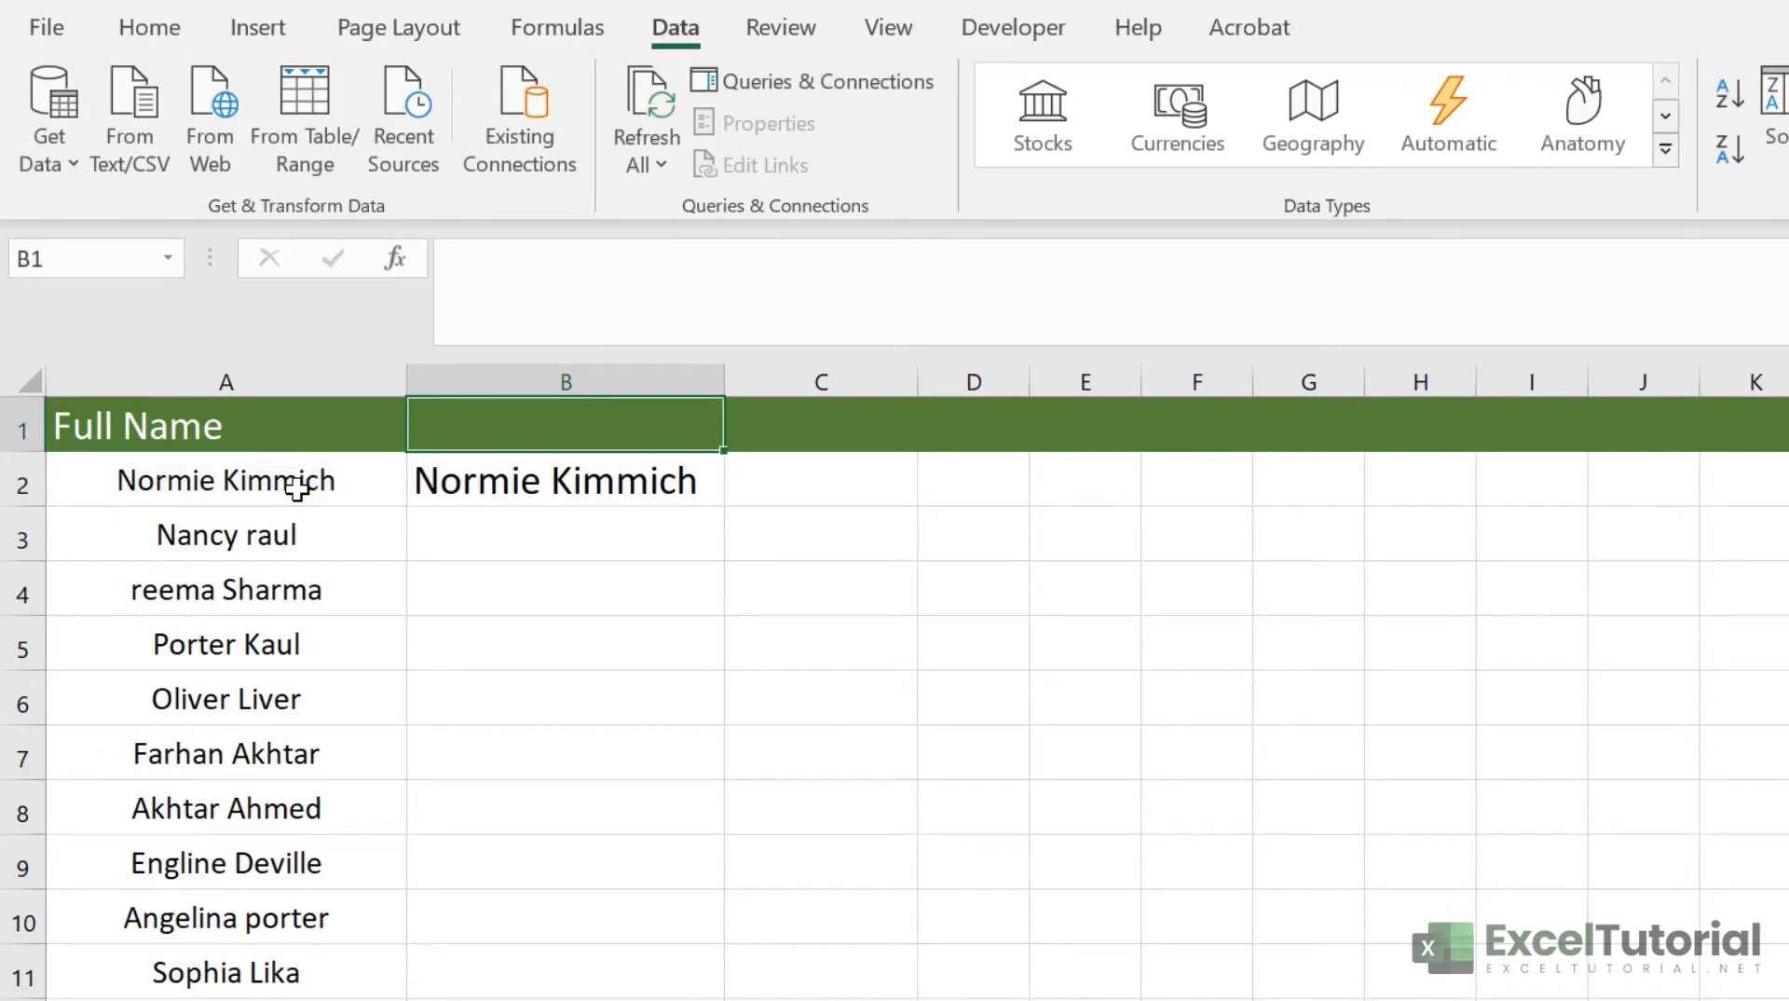
{"action": "left_click", "coordinate": [703, 472]}
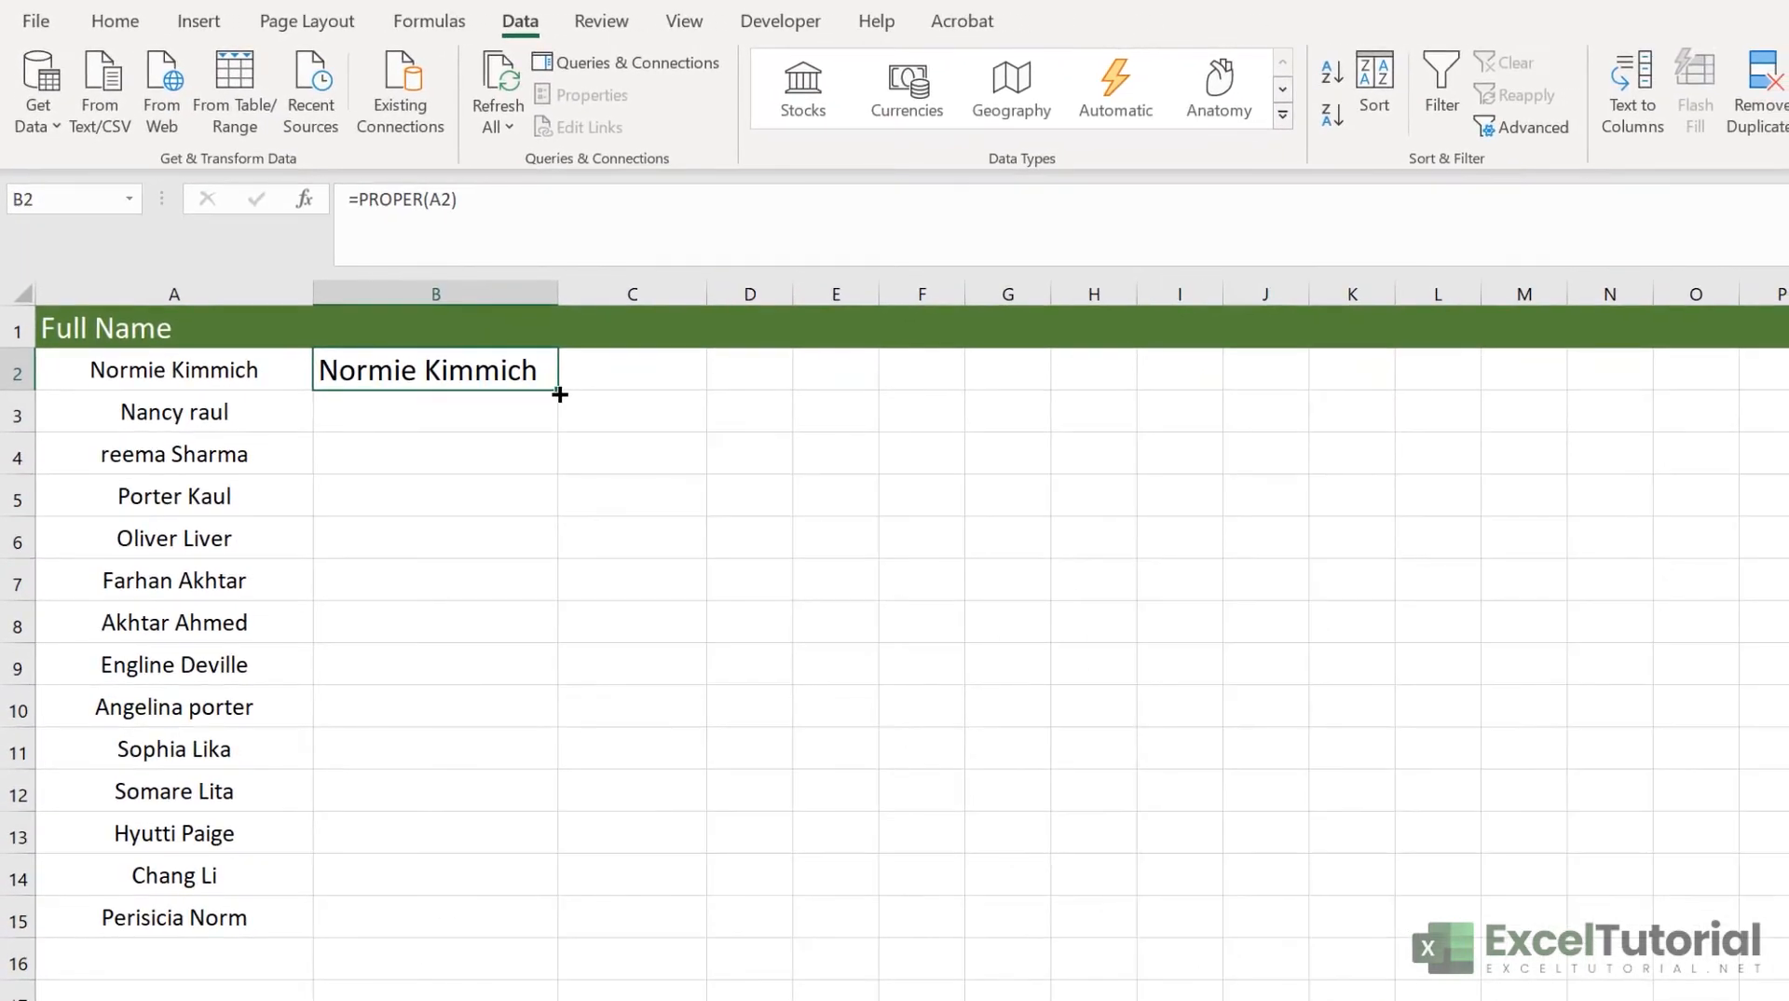
{"action": "double_click", "coordinate": [717, 501]}
{"action": "left_click", "coordinate": [568, 531]}
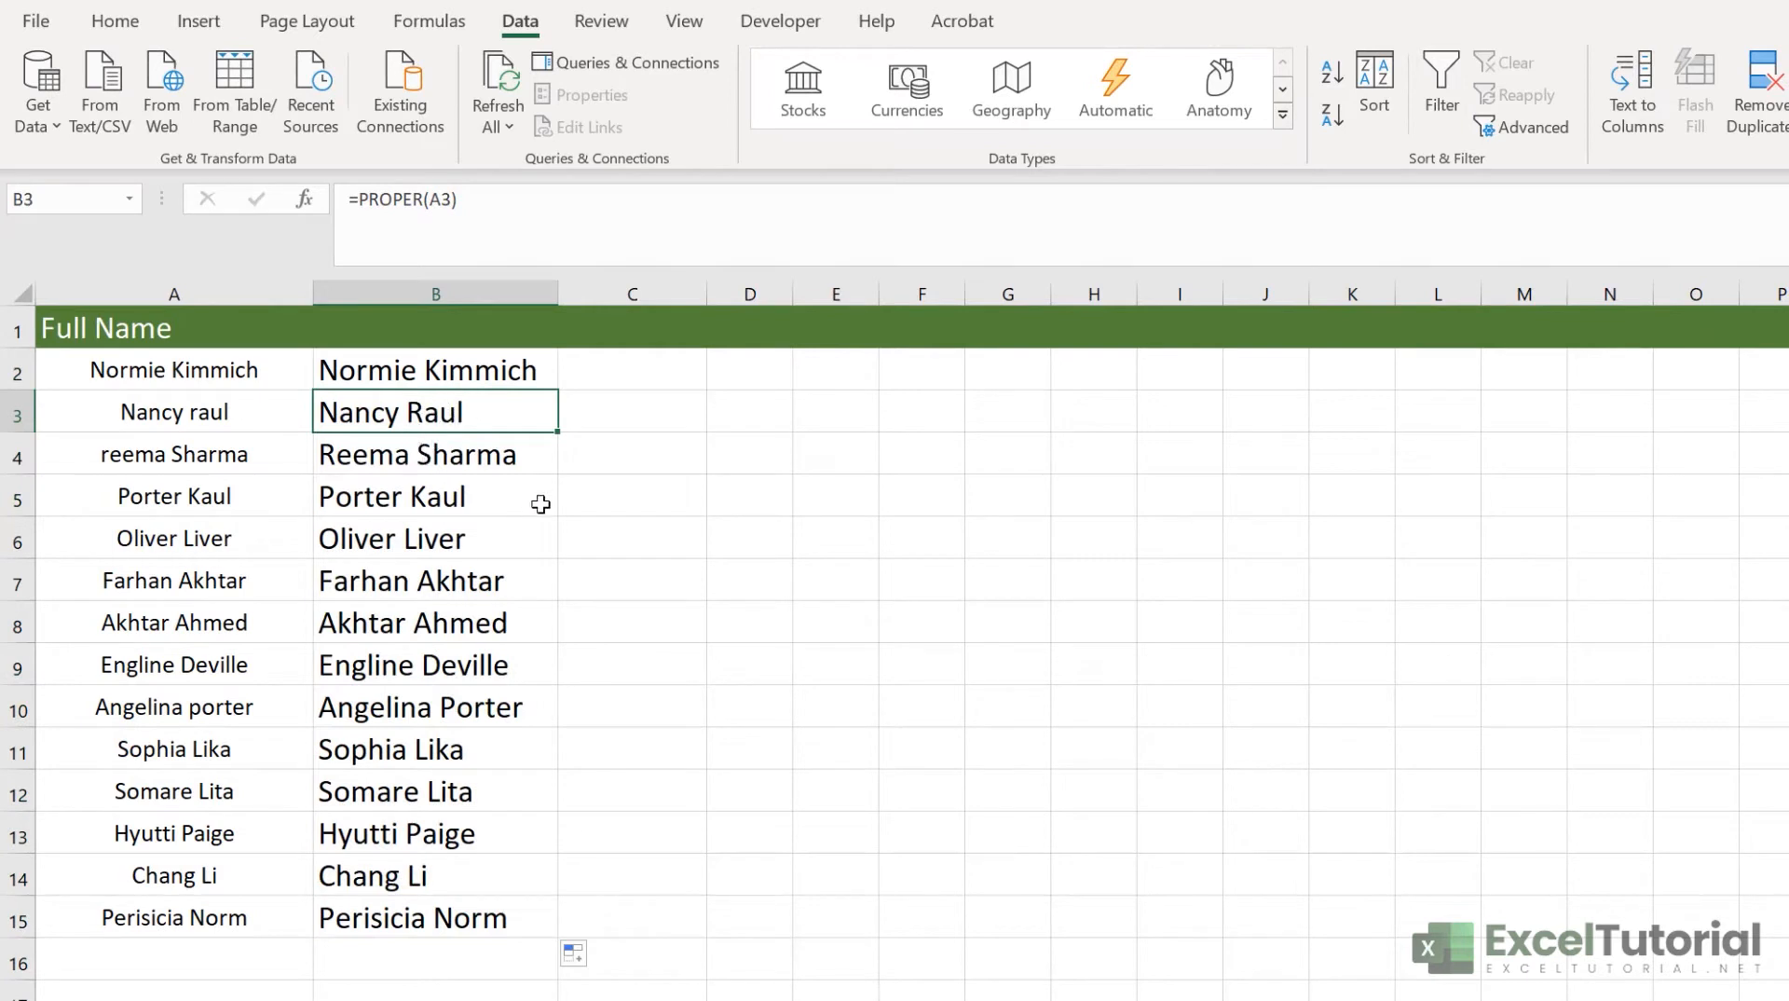
Step: Replace the PROPER results in B2:B15 with all-uppercase names, using an uppercase version of A2's name in B2 as the Flash Fill example
{"action": "left_click_drag", "start_coordinate": [465, 361], "coordinate": [467, 920]}
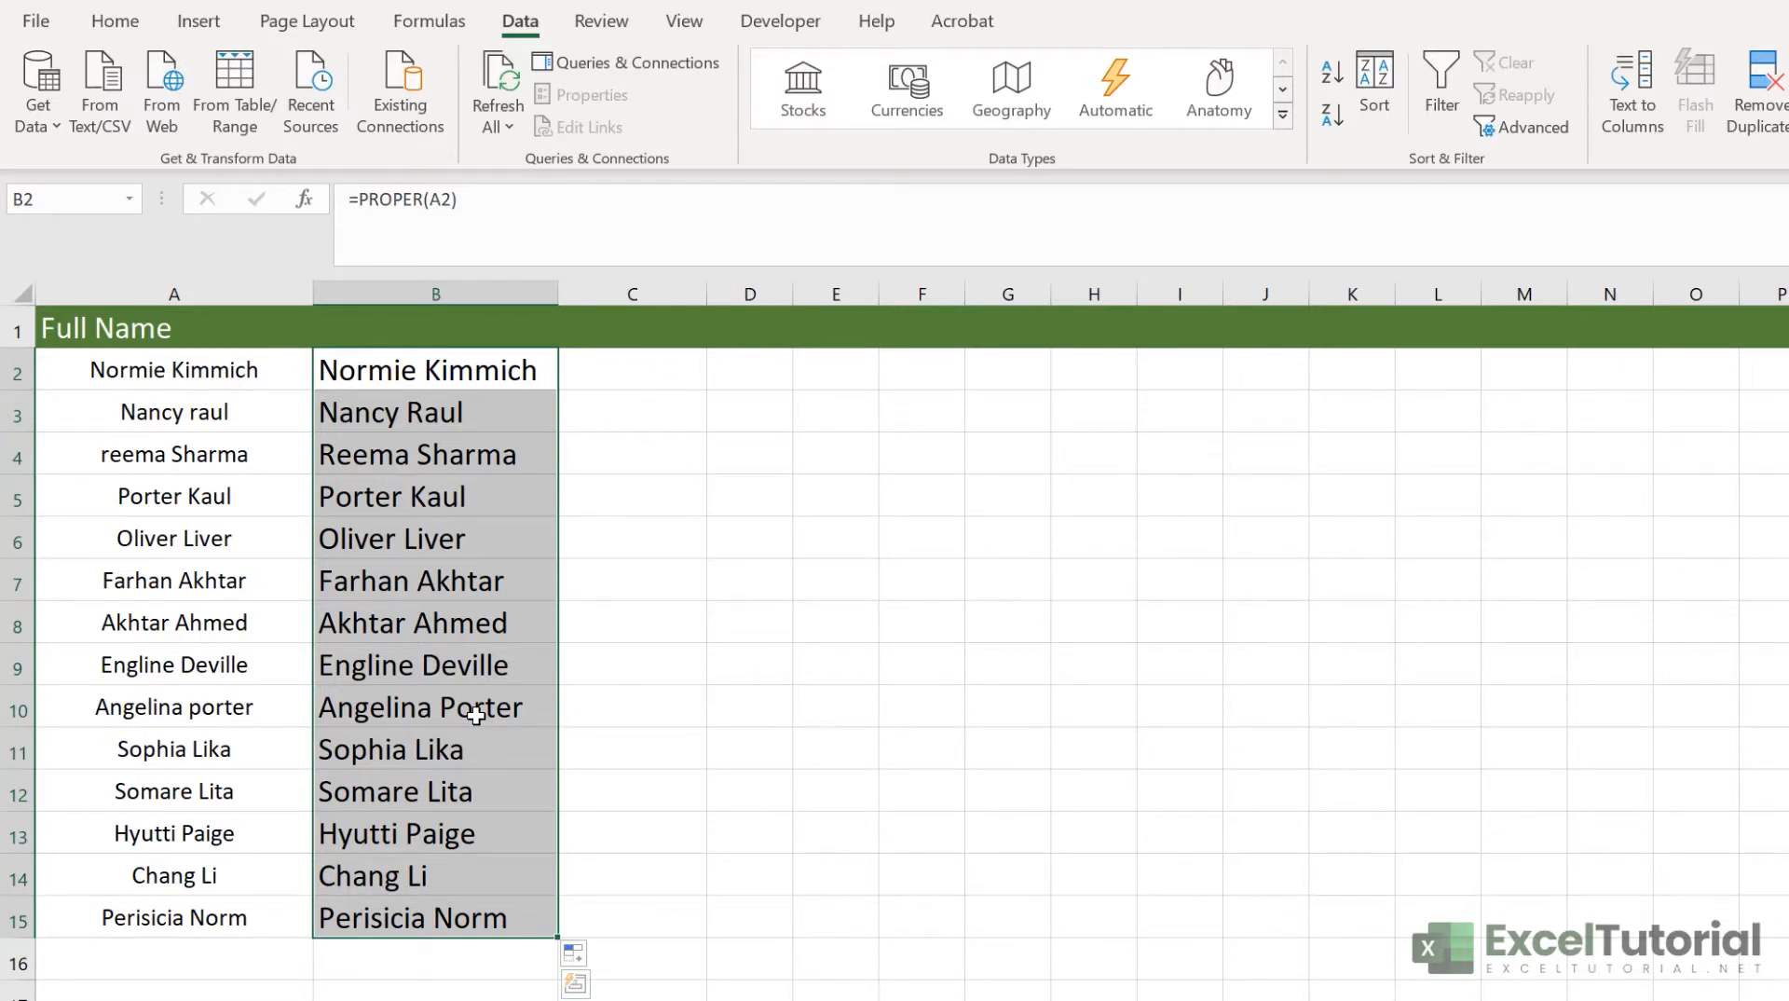
{"action": "key", "text": "Delete"}
{"action": "left_click", "coordinate": [459, 387]}
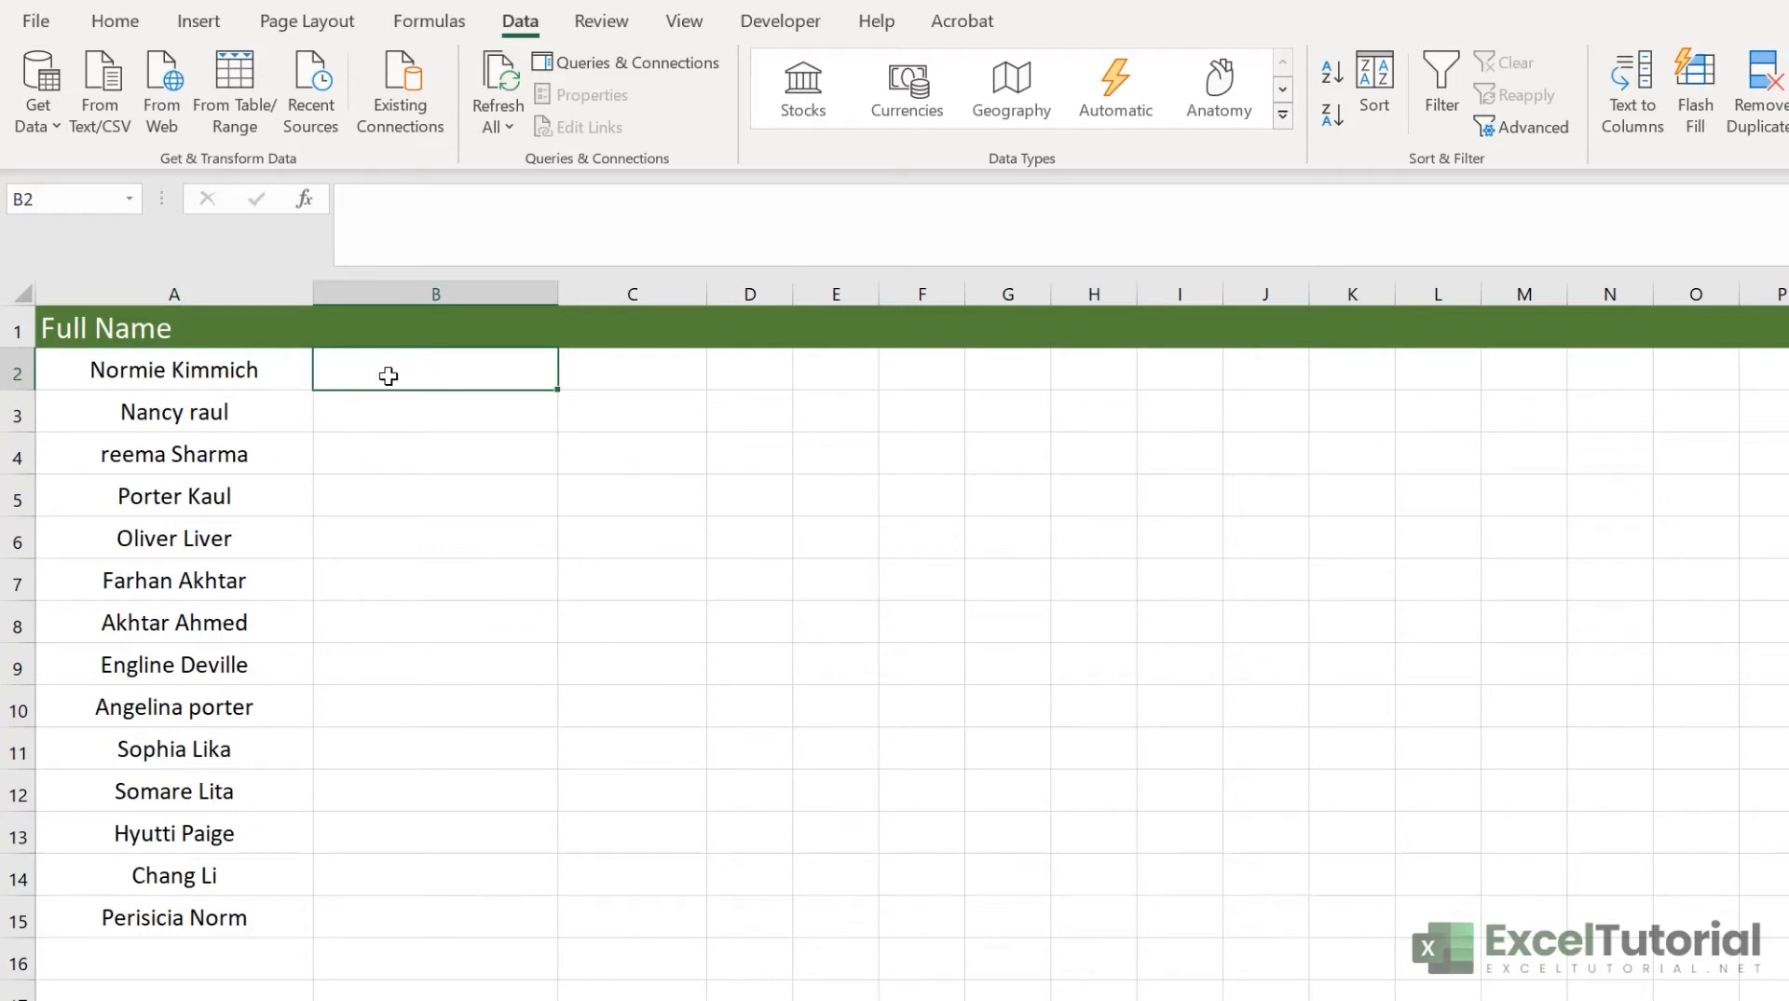
{"action": "type", "text": "N"}
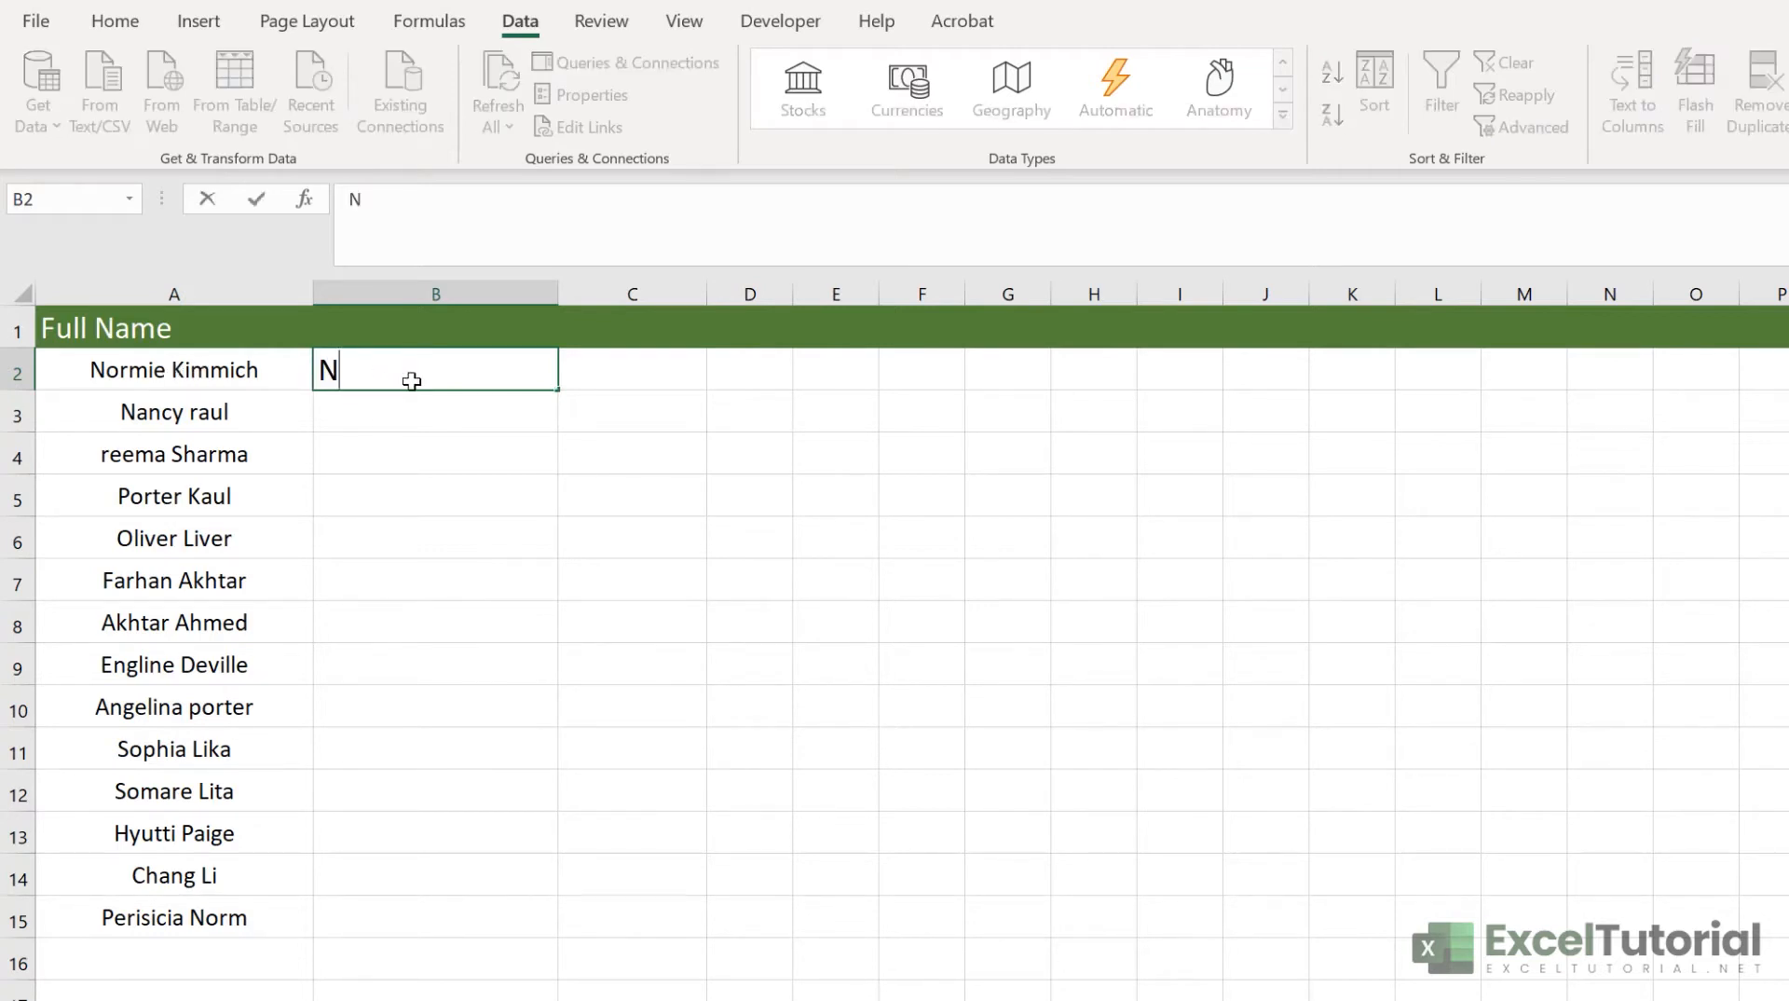
{"action": "type", "text": "ORMIE KIMMICH"}
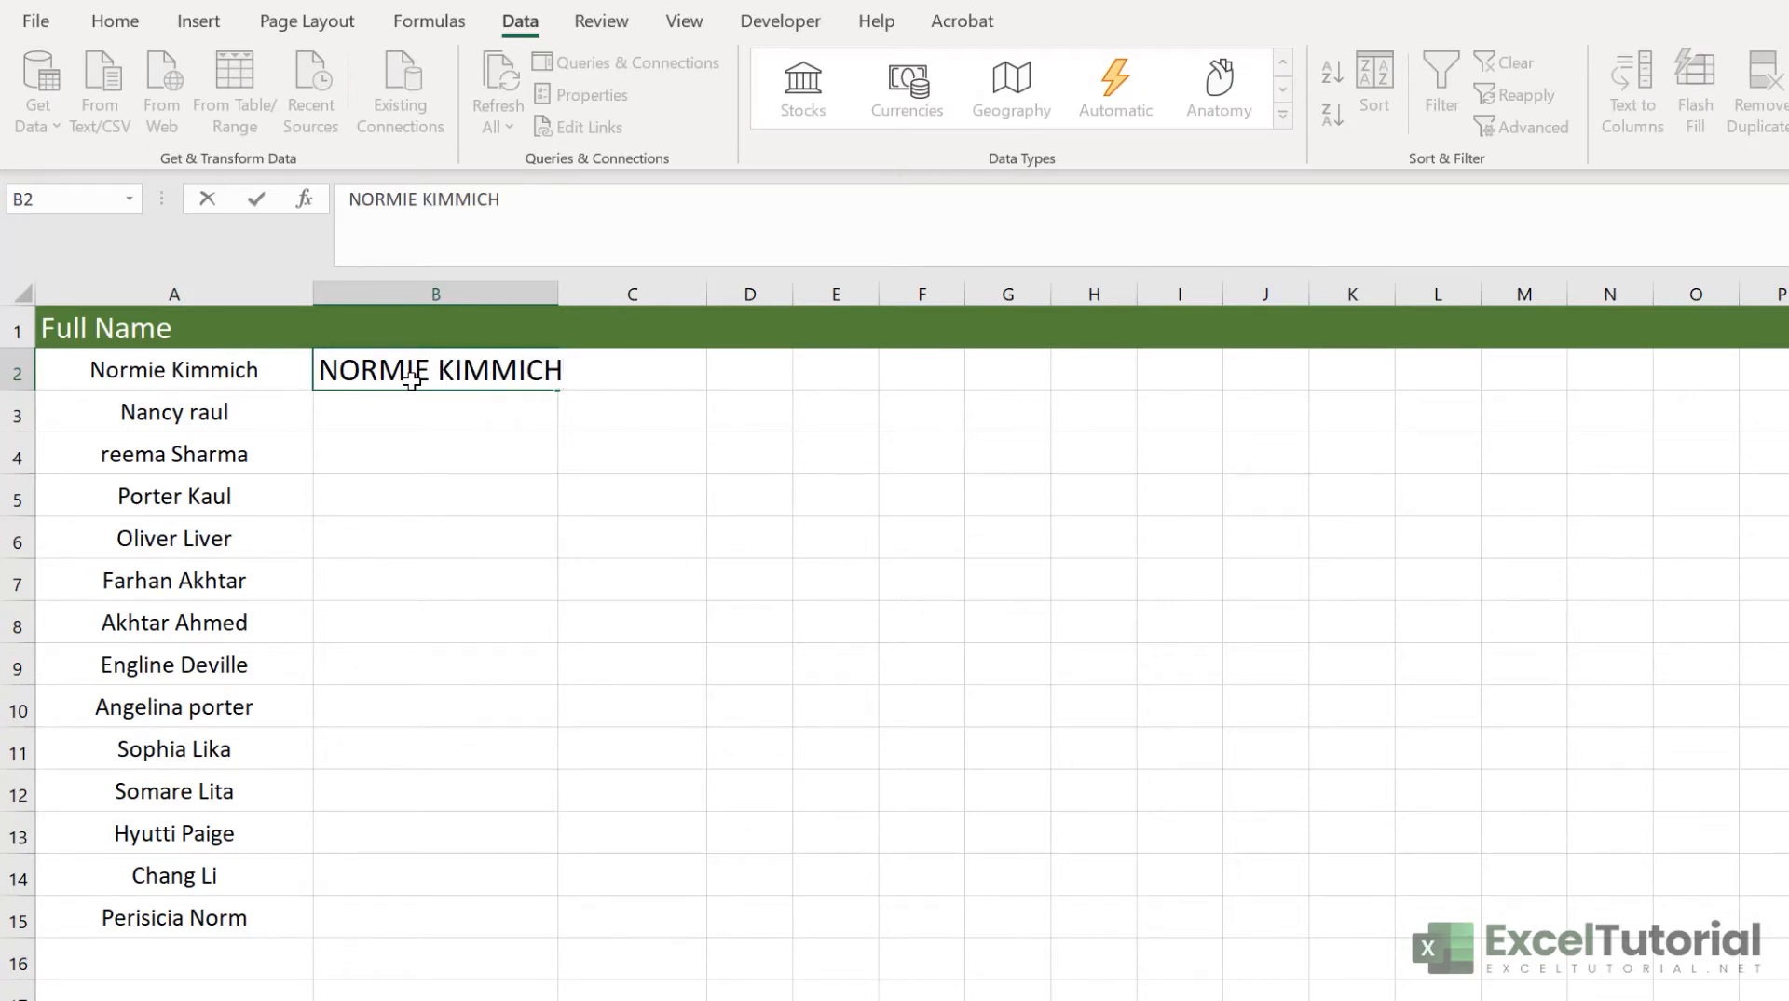
{"action": "key", "text": "Return"}
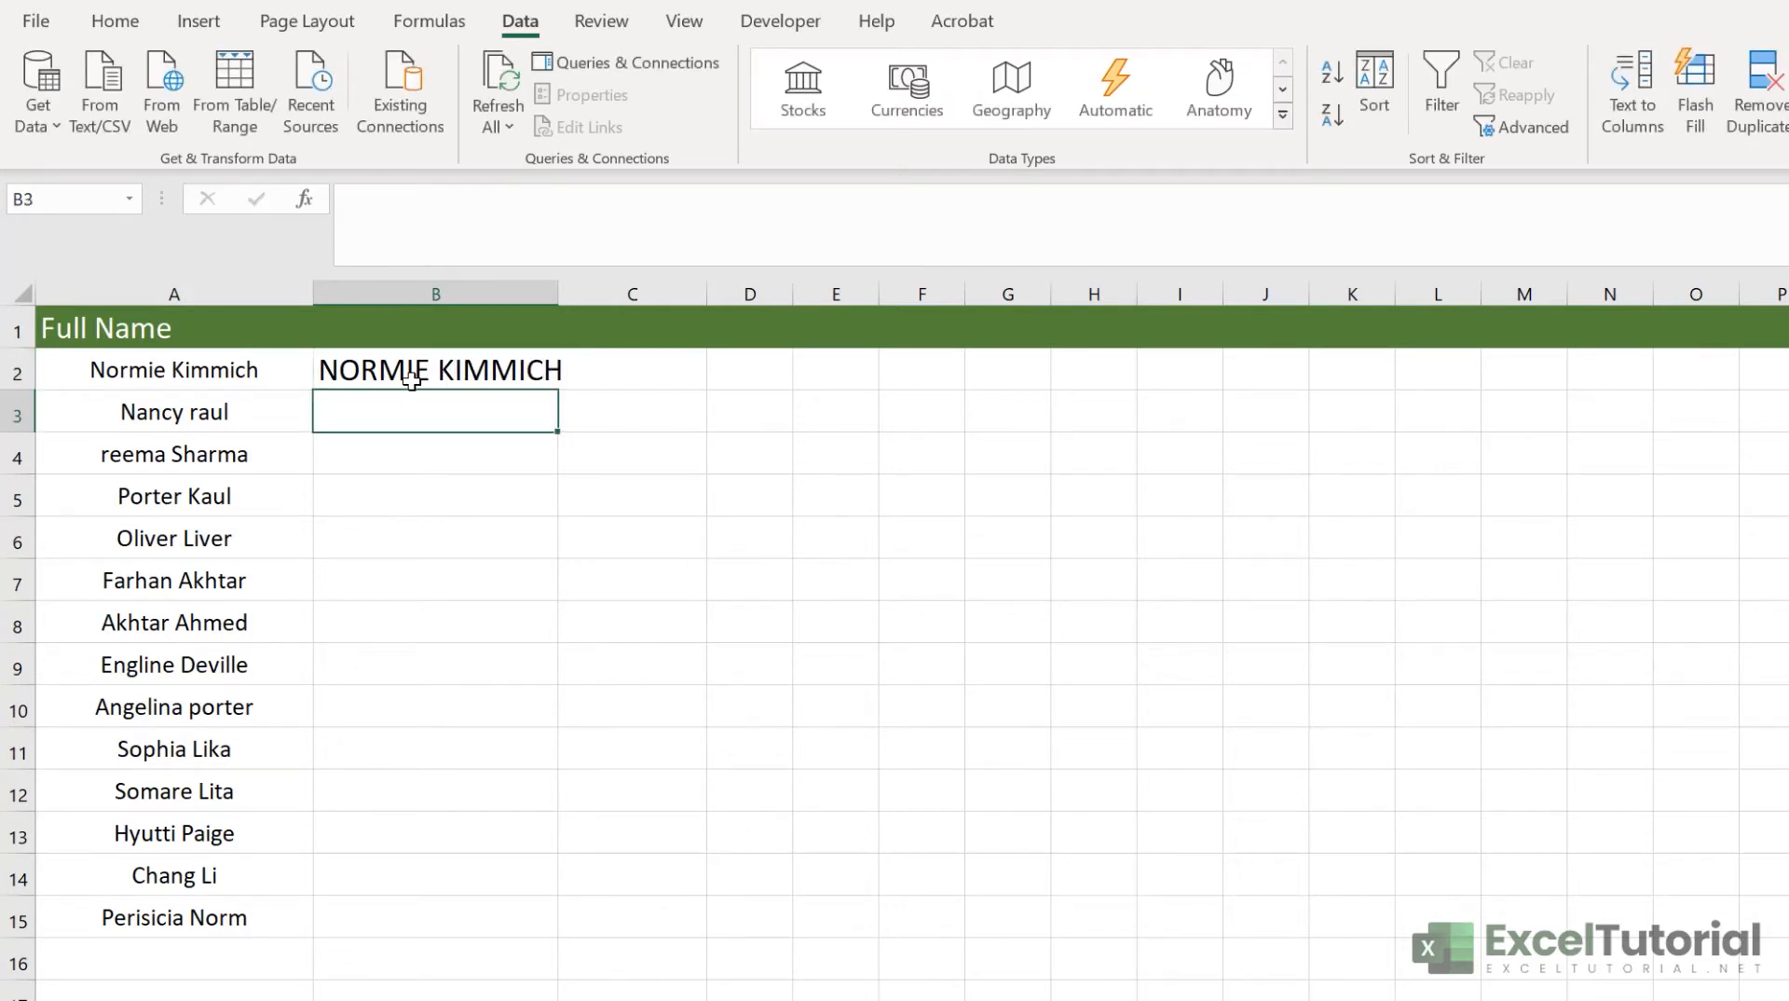
{"action": "key", "text": "ctrl+e"}
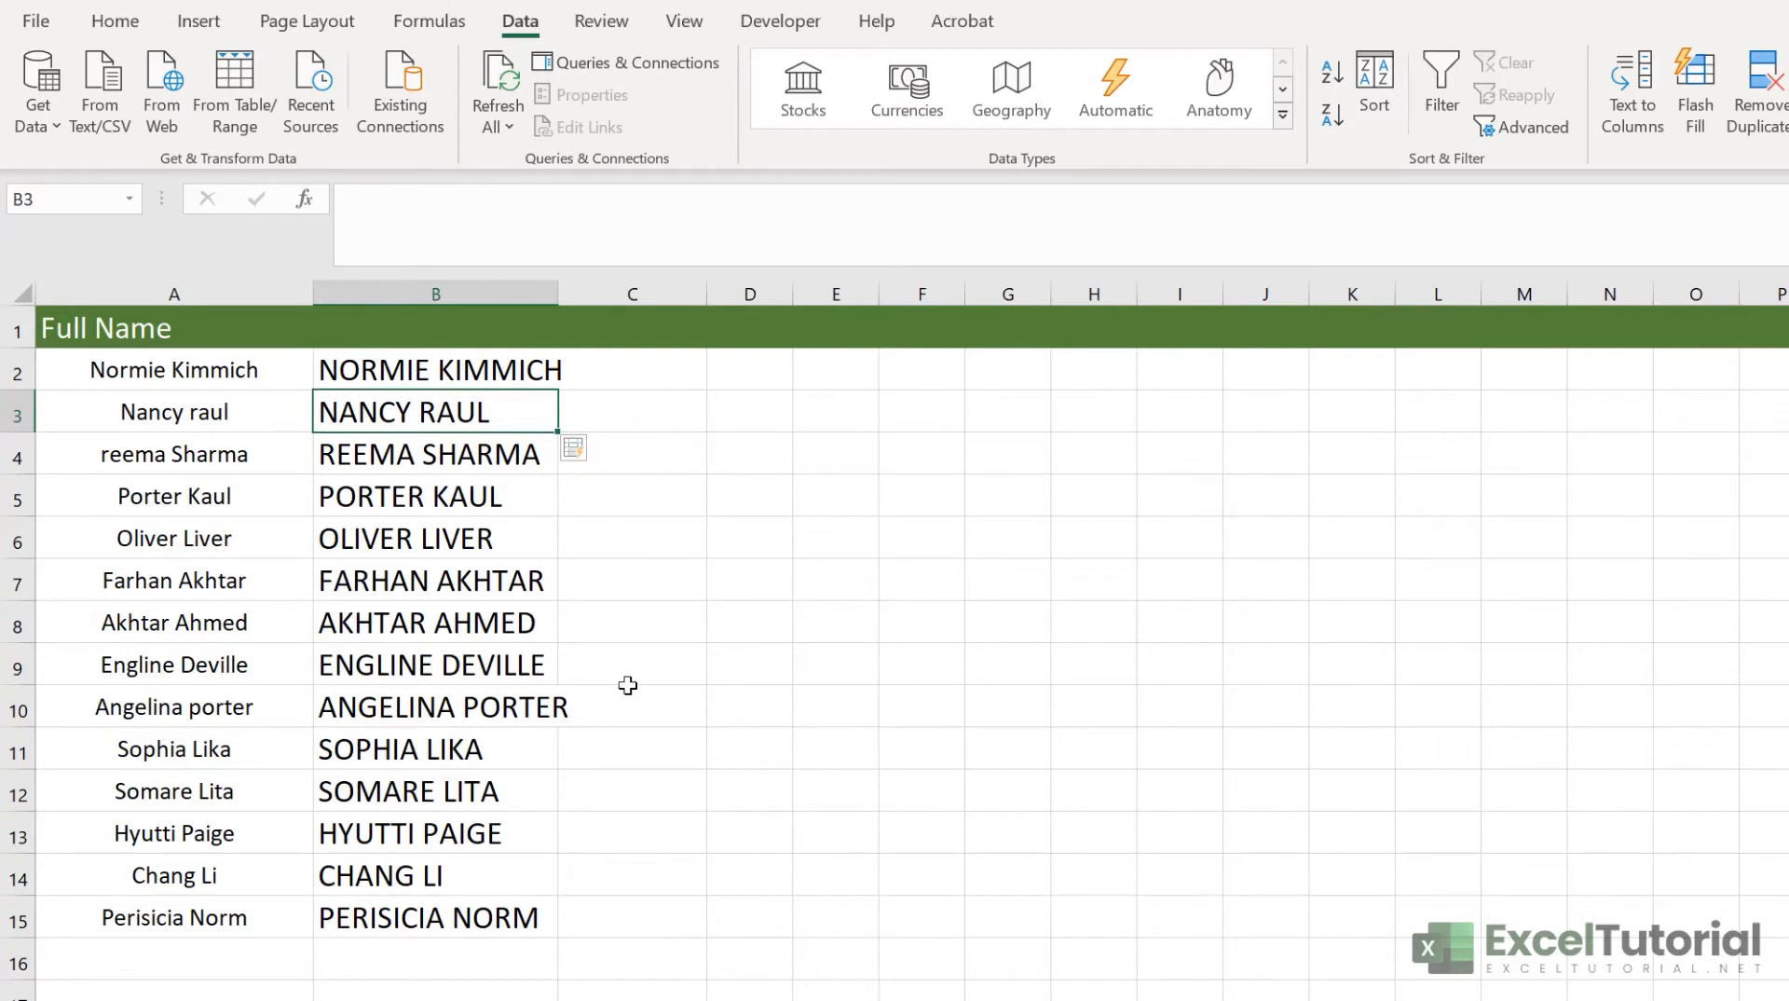
Step: Clear B2:B15 and Flash Fill the column with lowercase names from an all-lowercase version of A2's name entered in B2
{"action": "left_click_drag", "start_coordinate": [486, 357], "coordinate": [471, 909]}
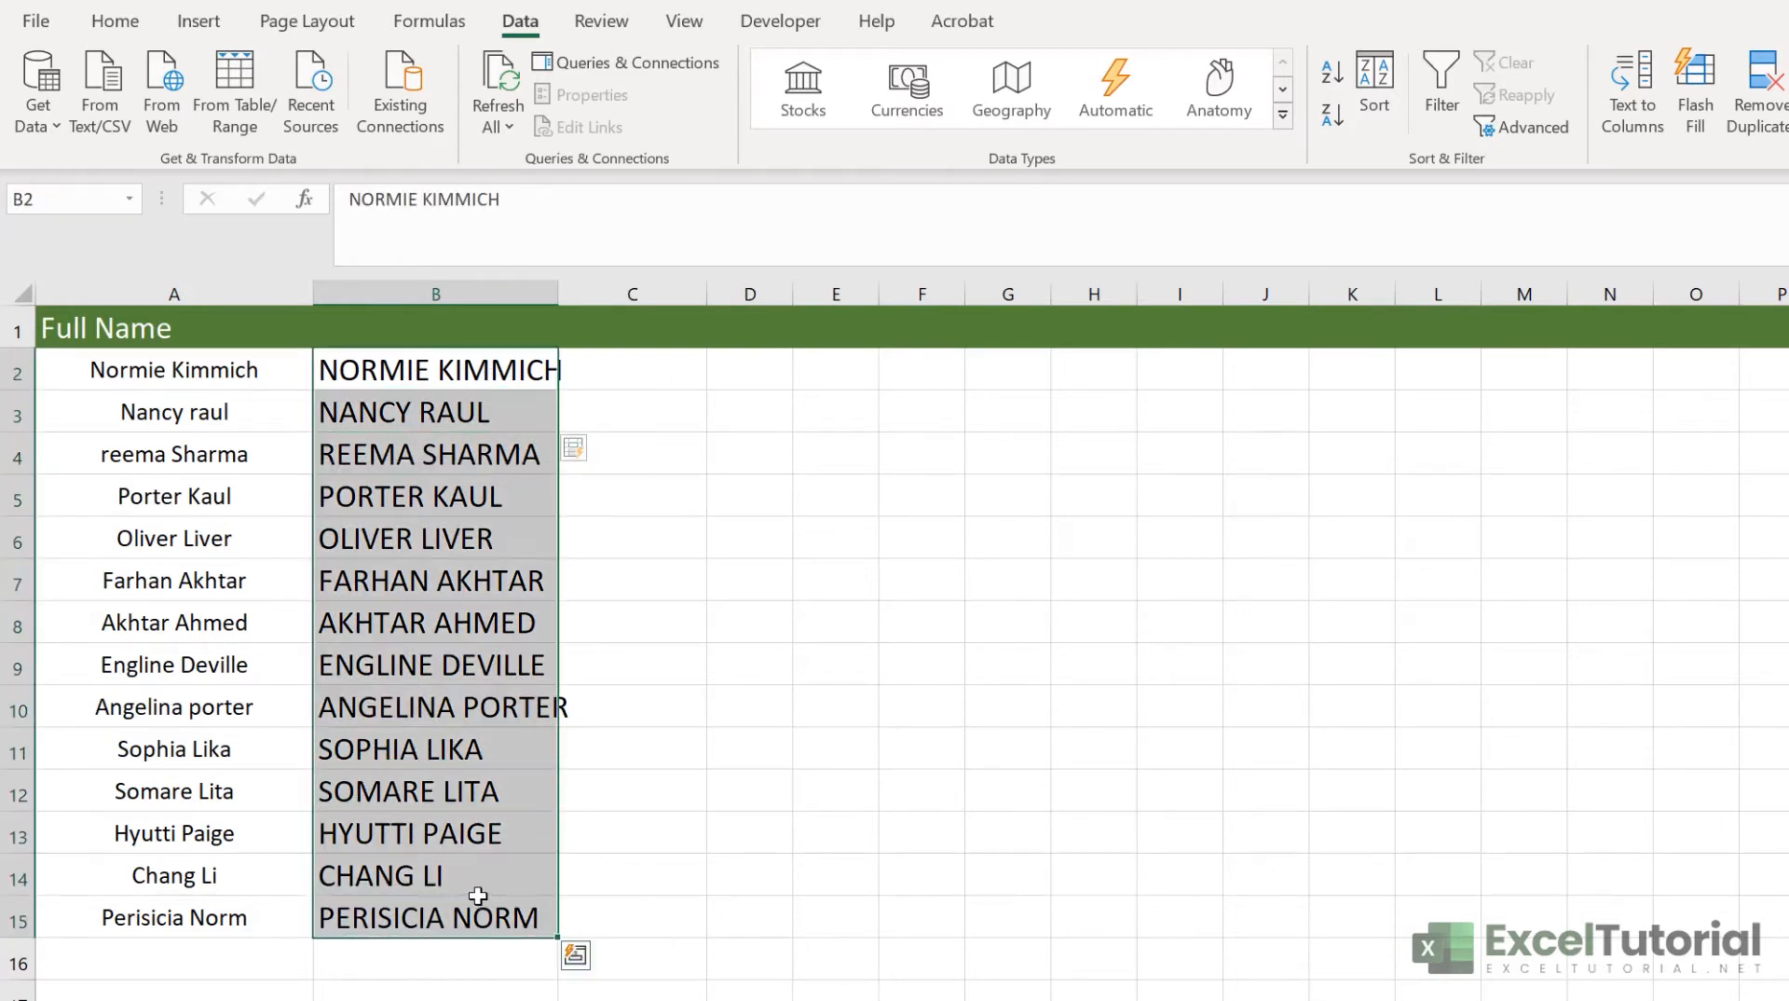
{"action": "key", "text": "Delete"}
{"action": "left_click", "coordinate": [417, 373]}
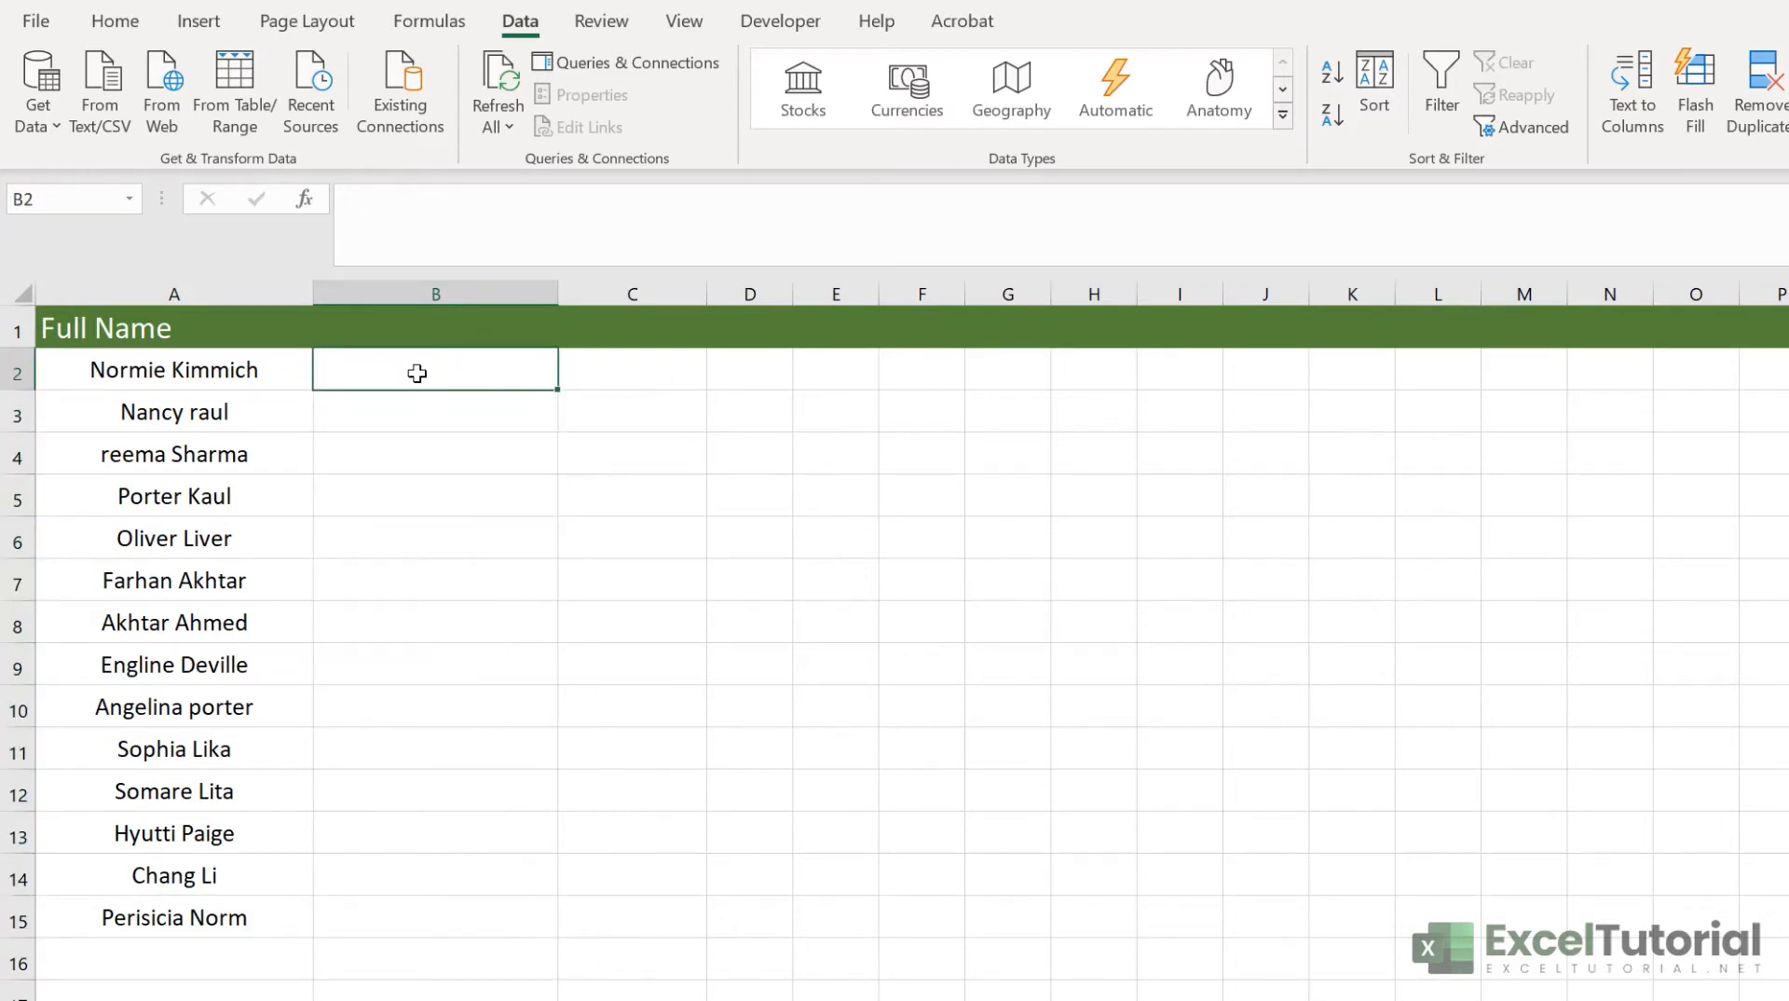
{"action": "type", "text": "NORM"}
{"action": "key", "text": "BackSpace"}
{"action": "key", "text": "BackSpace"}
{"action": "key", "text": "BackSpace"}
{"action": "key", "text": "BackSpace"}
{"action": "type", "text": "norm"}
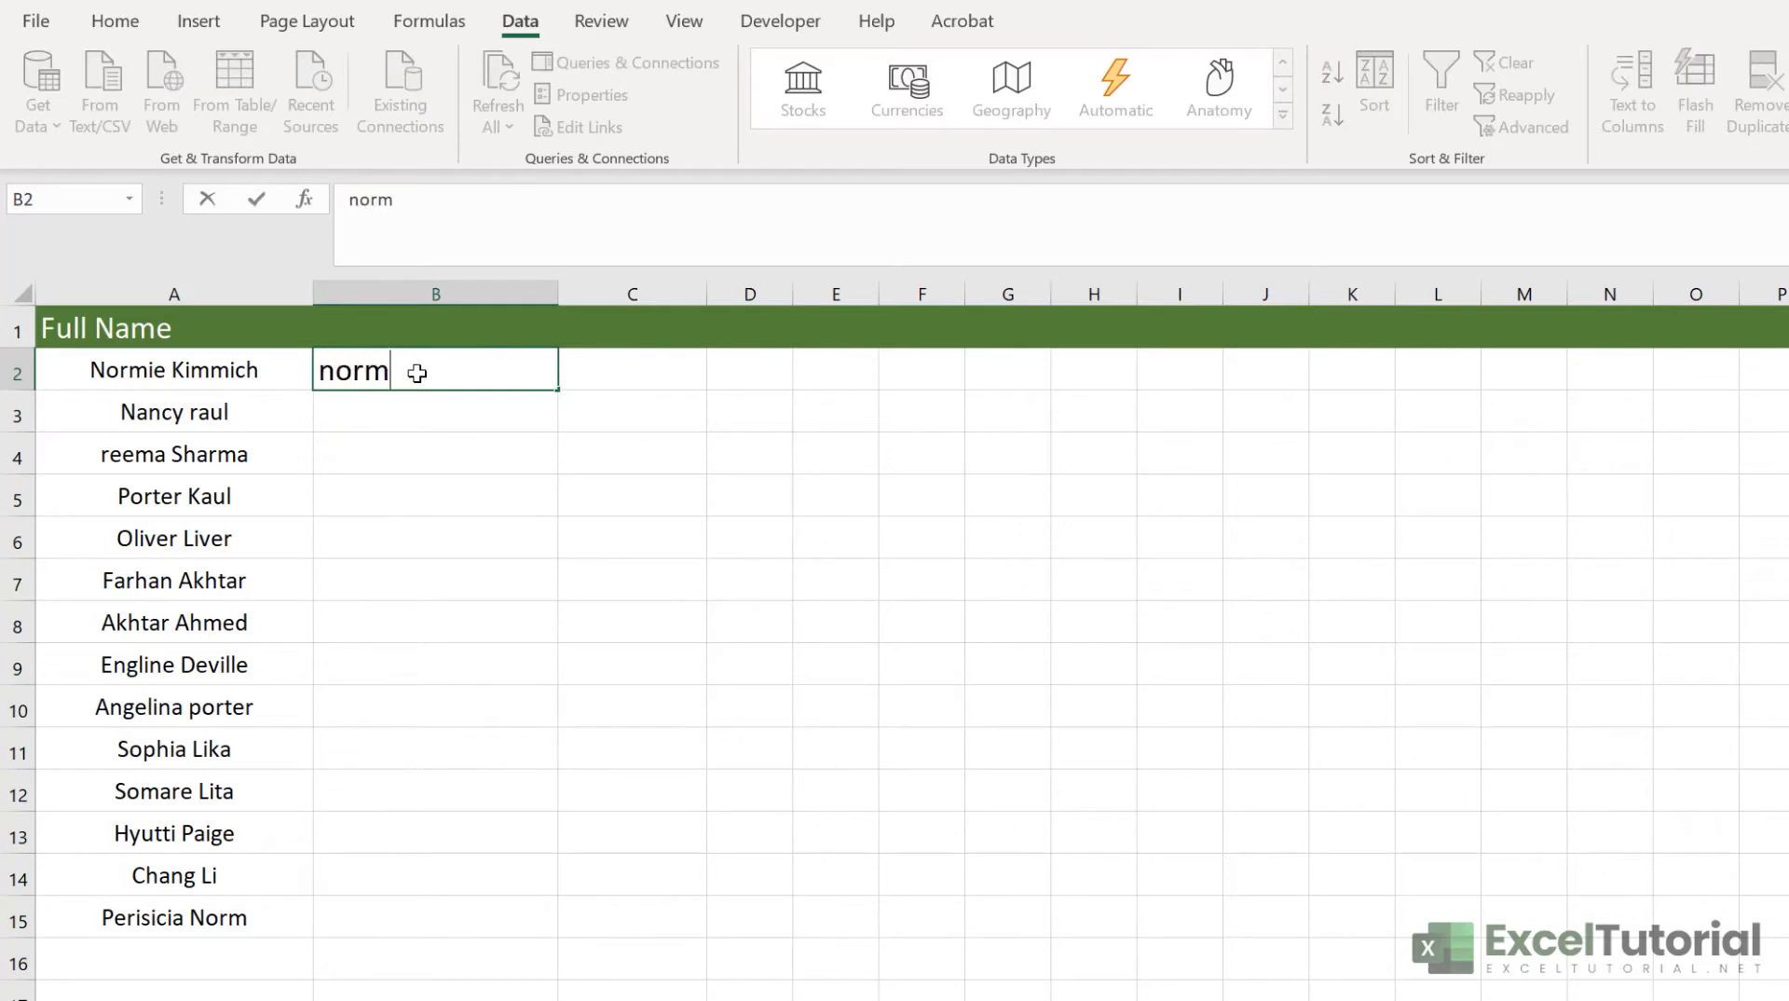
{"action": "type", "text": "ie kimmich"}
{"action": "key", "text": "Return"}
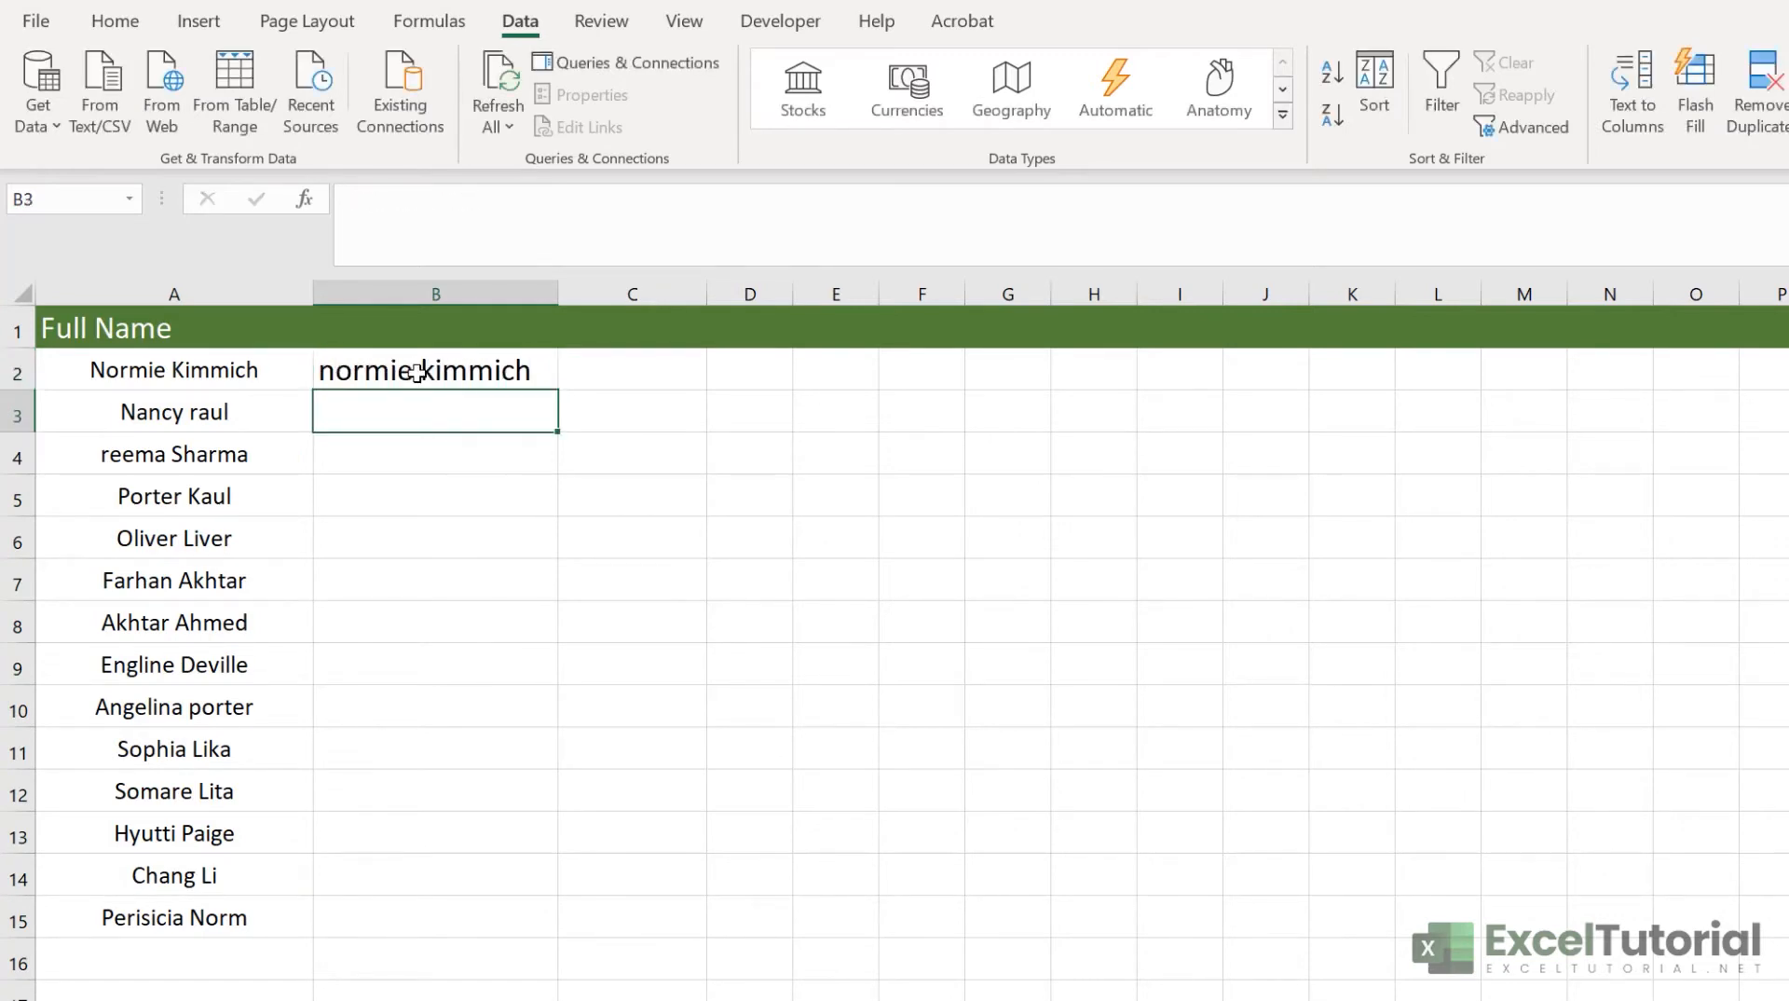
{"action": "key", "text": "ctrl+e"}
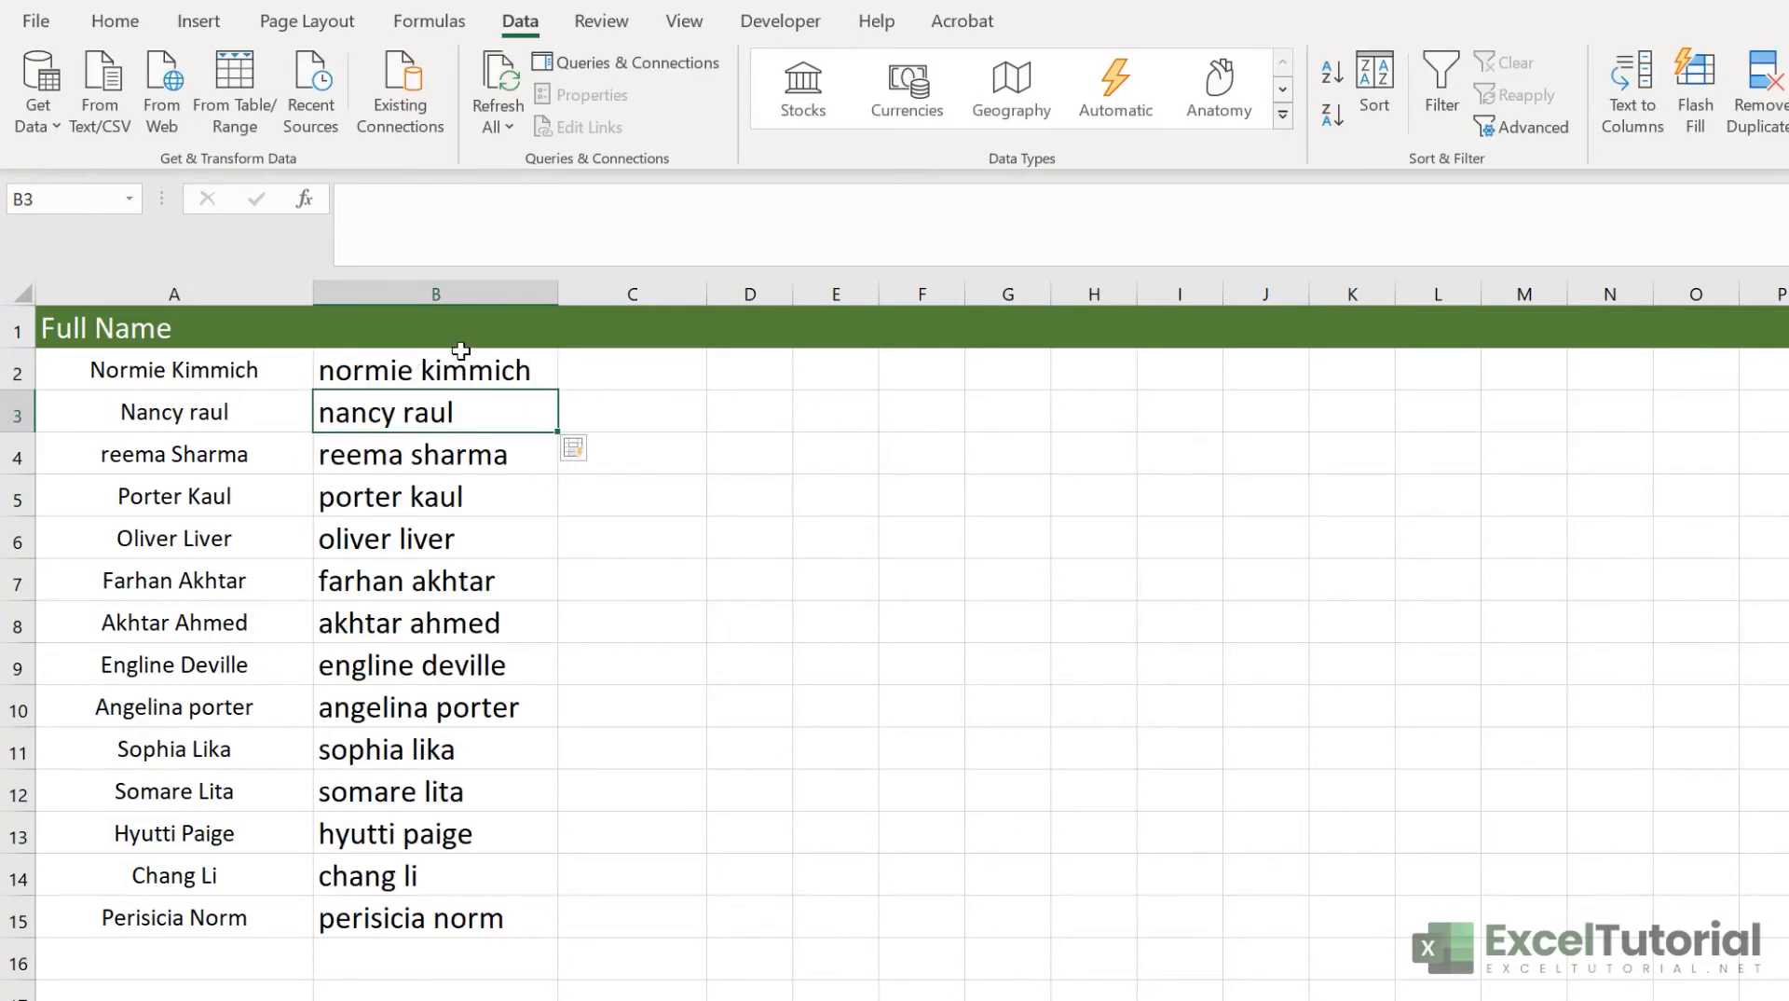
Step: Clear B2:B15 and Flash Fill the column from A2's name entered in B2 with both words capitalized
{"action": "left_click", "coordinate": [463, 386]}
{"action": "left_click_drag", "start_coordinate": [464, 386], "coordinate": [446, 923]}
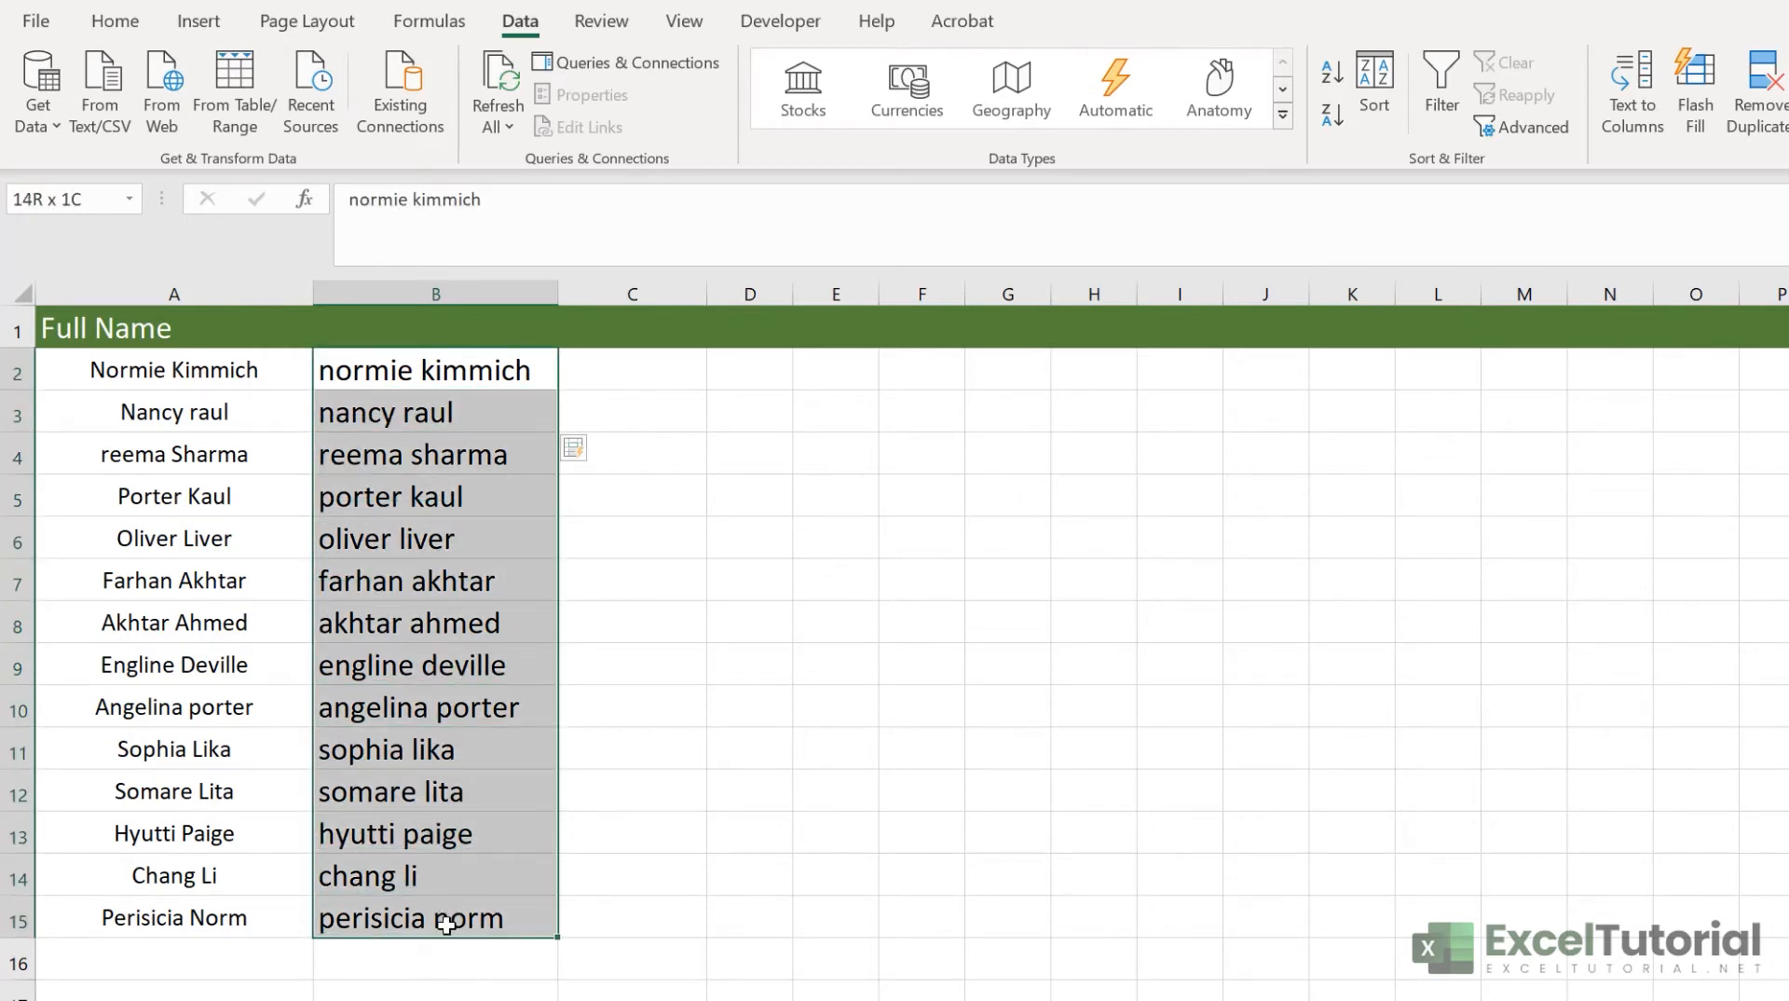
{"action": "key", "text": "Delete"}
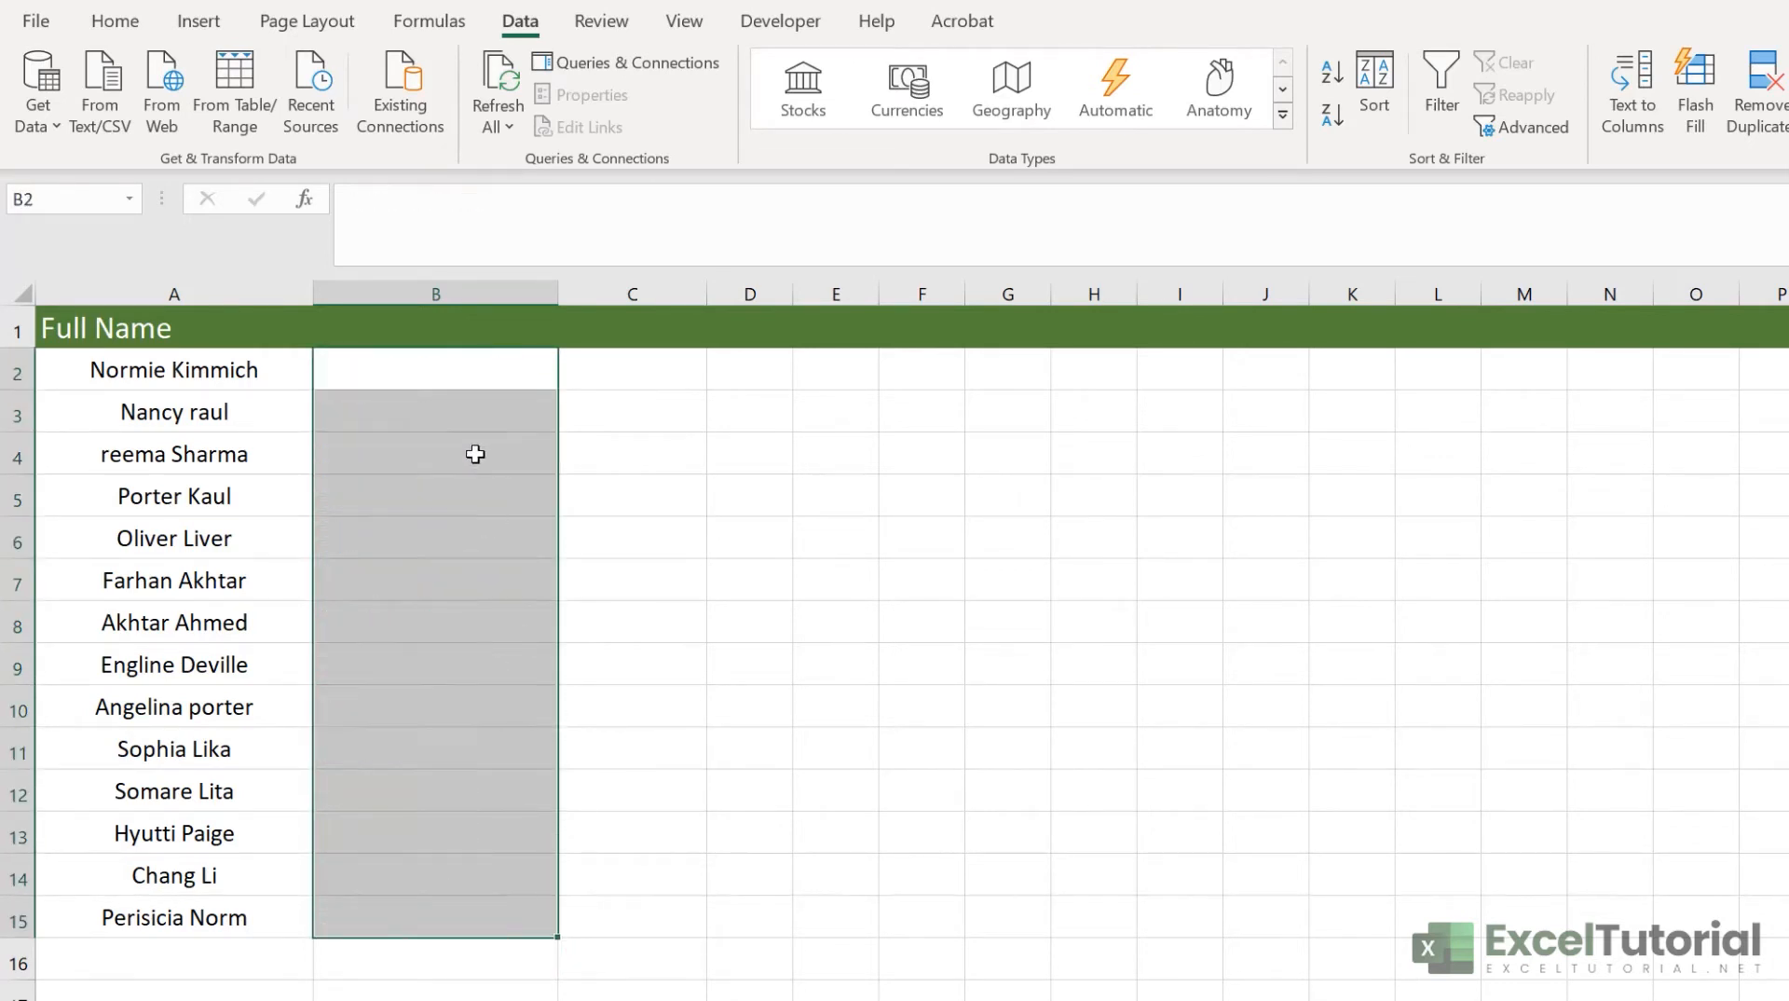
{"action": "left_click", "coordinate": [413, 369]}
{"action": "type", "text": "N"}
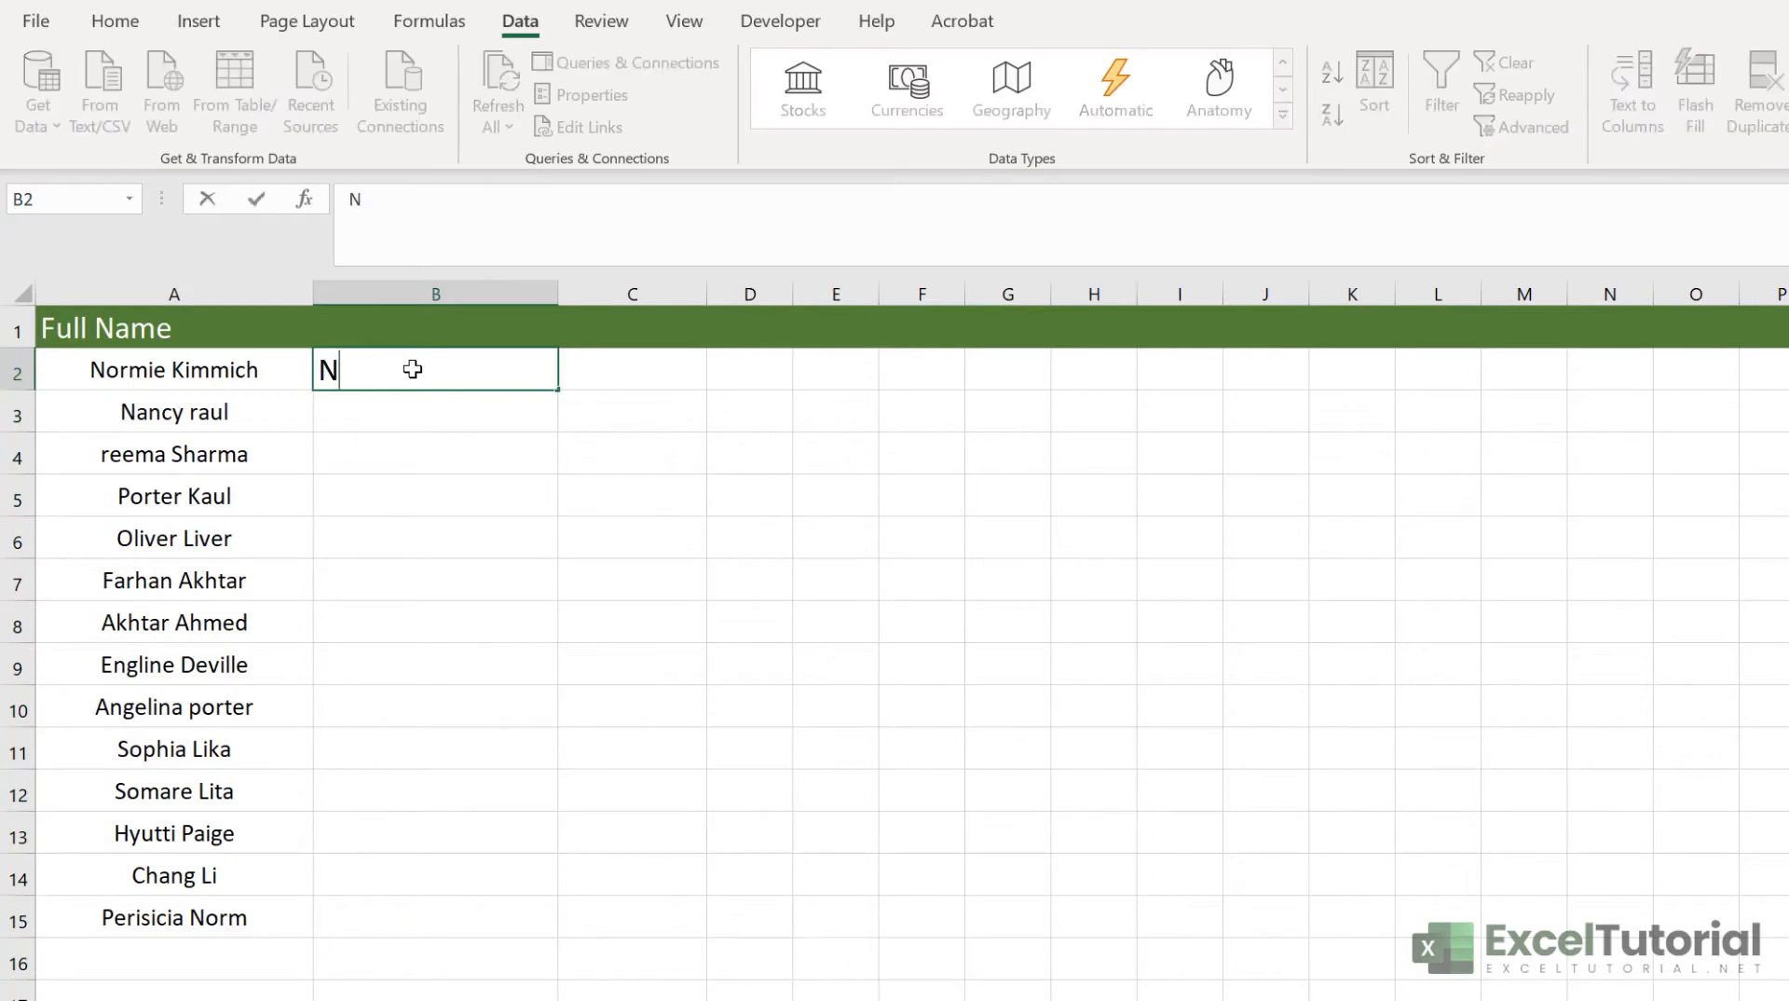
{"action": "type", "text": "ormie Kimmich"}
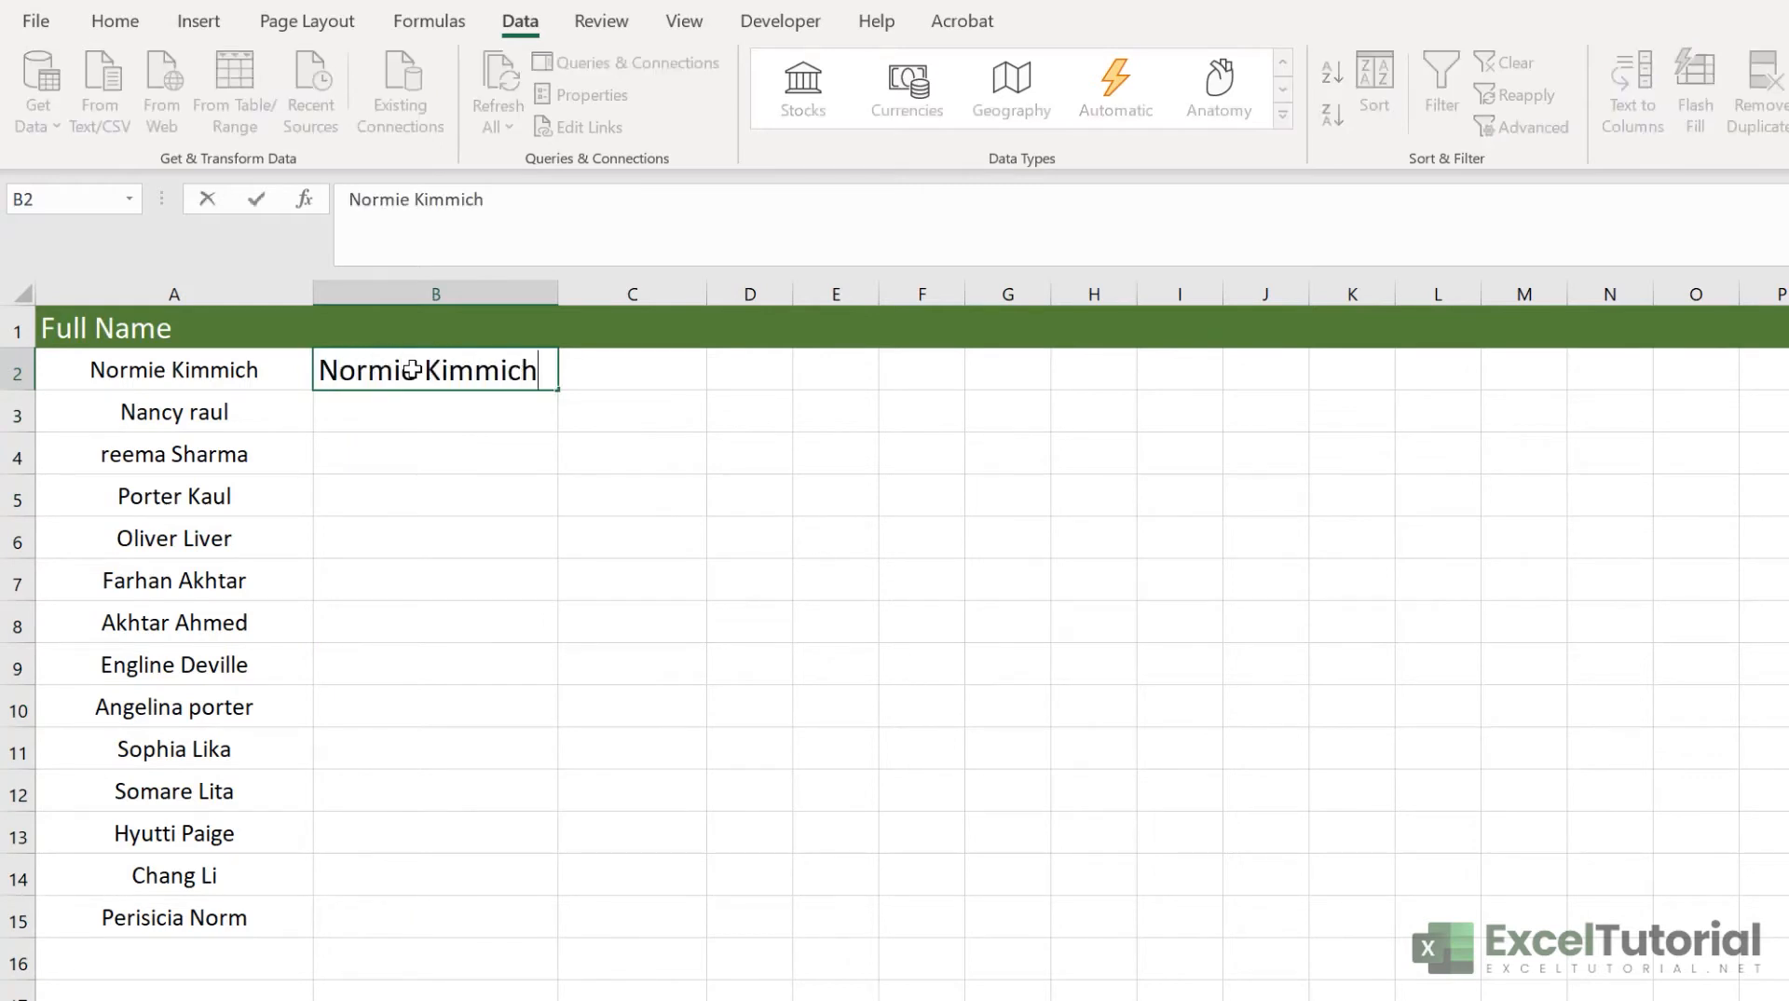
{"action": "key", "text": "Return"}
{"action": "key", "text": "ctrl+e"}
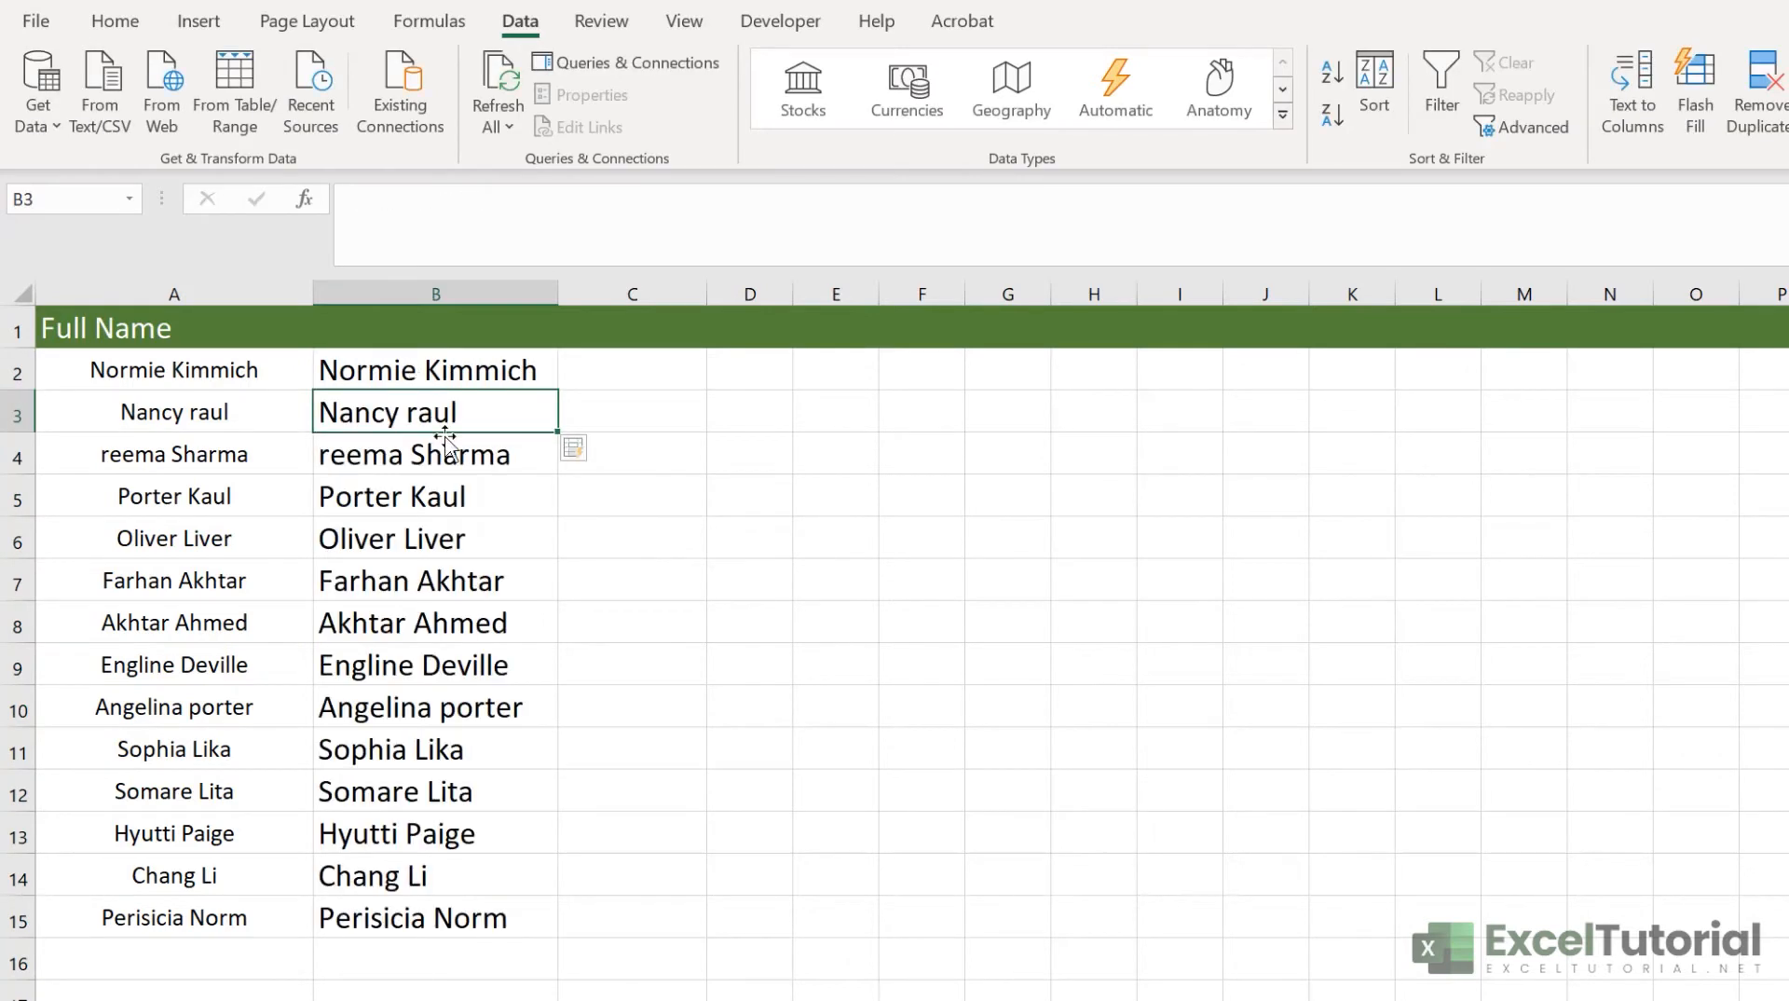
Step: Retype the name in B3 with both words capitalized so Flash Fill corrects the remaining names in column B
{"action": "left_click", "coordinate": [433, 466]}
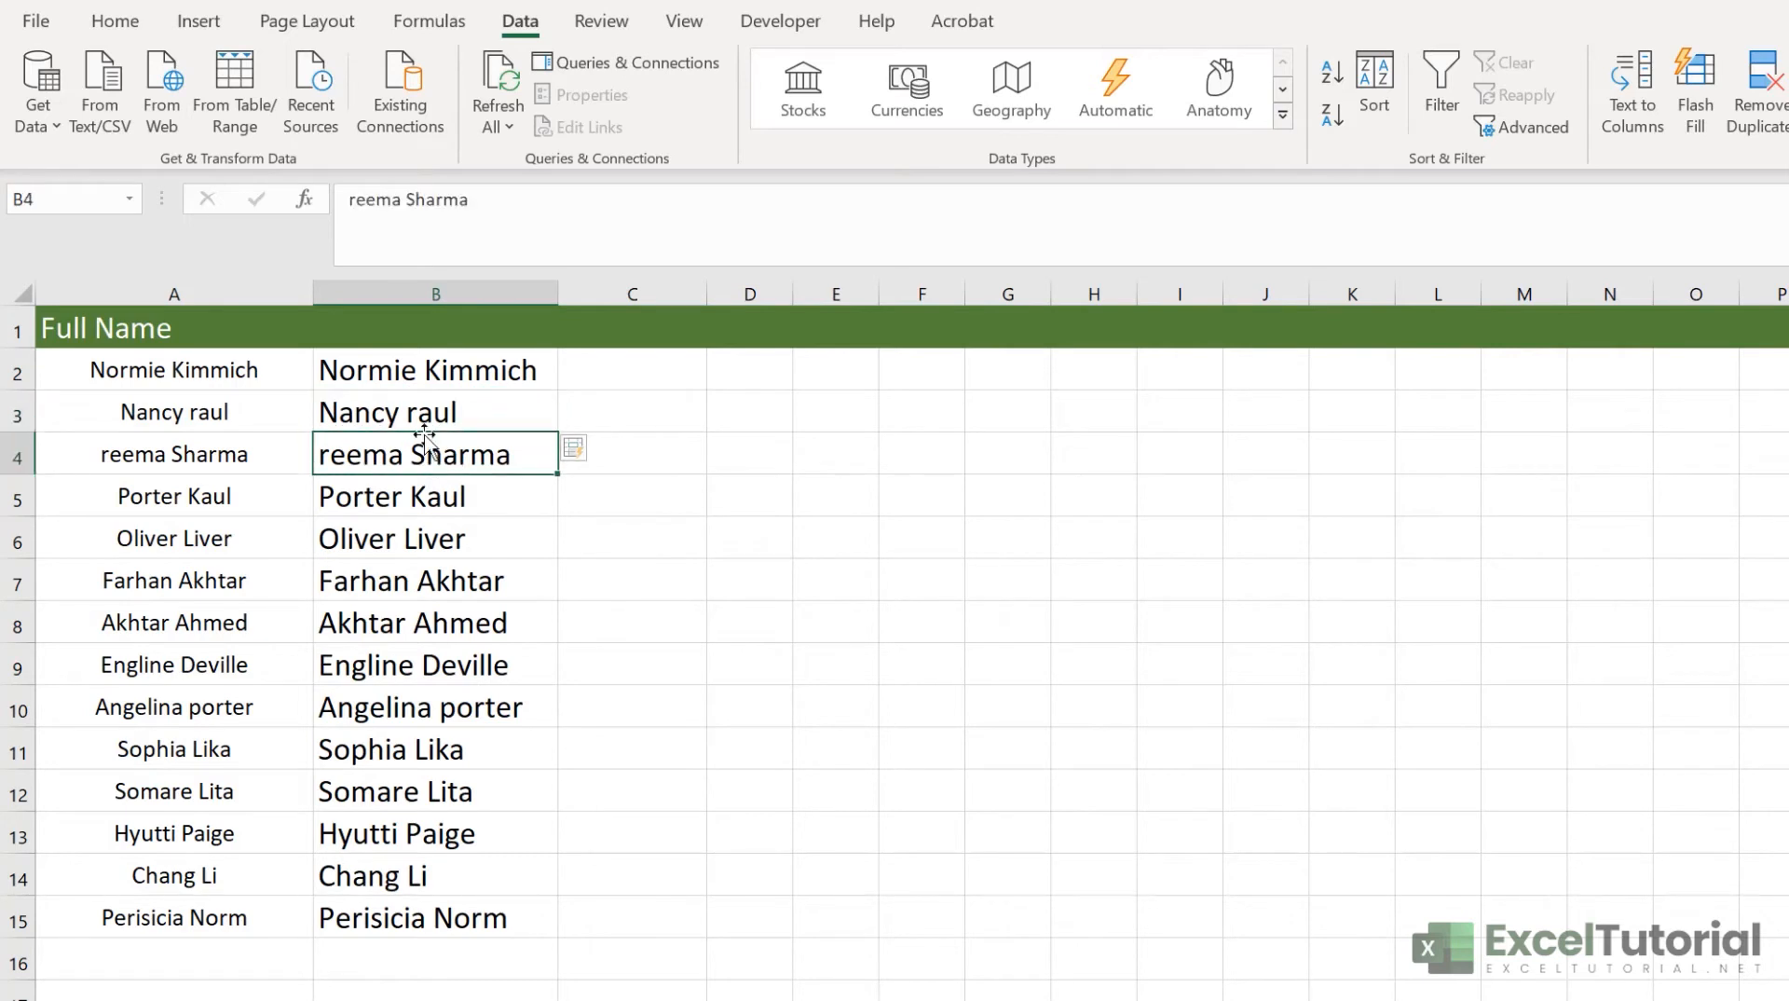
{"action": "left_click", "coordinate": [447, 412]}
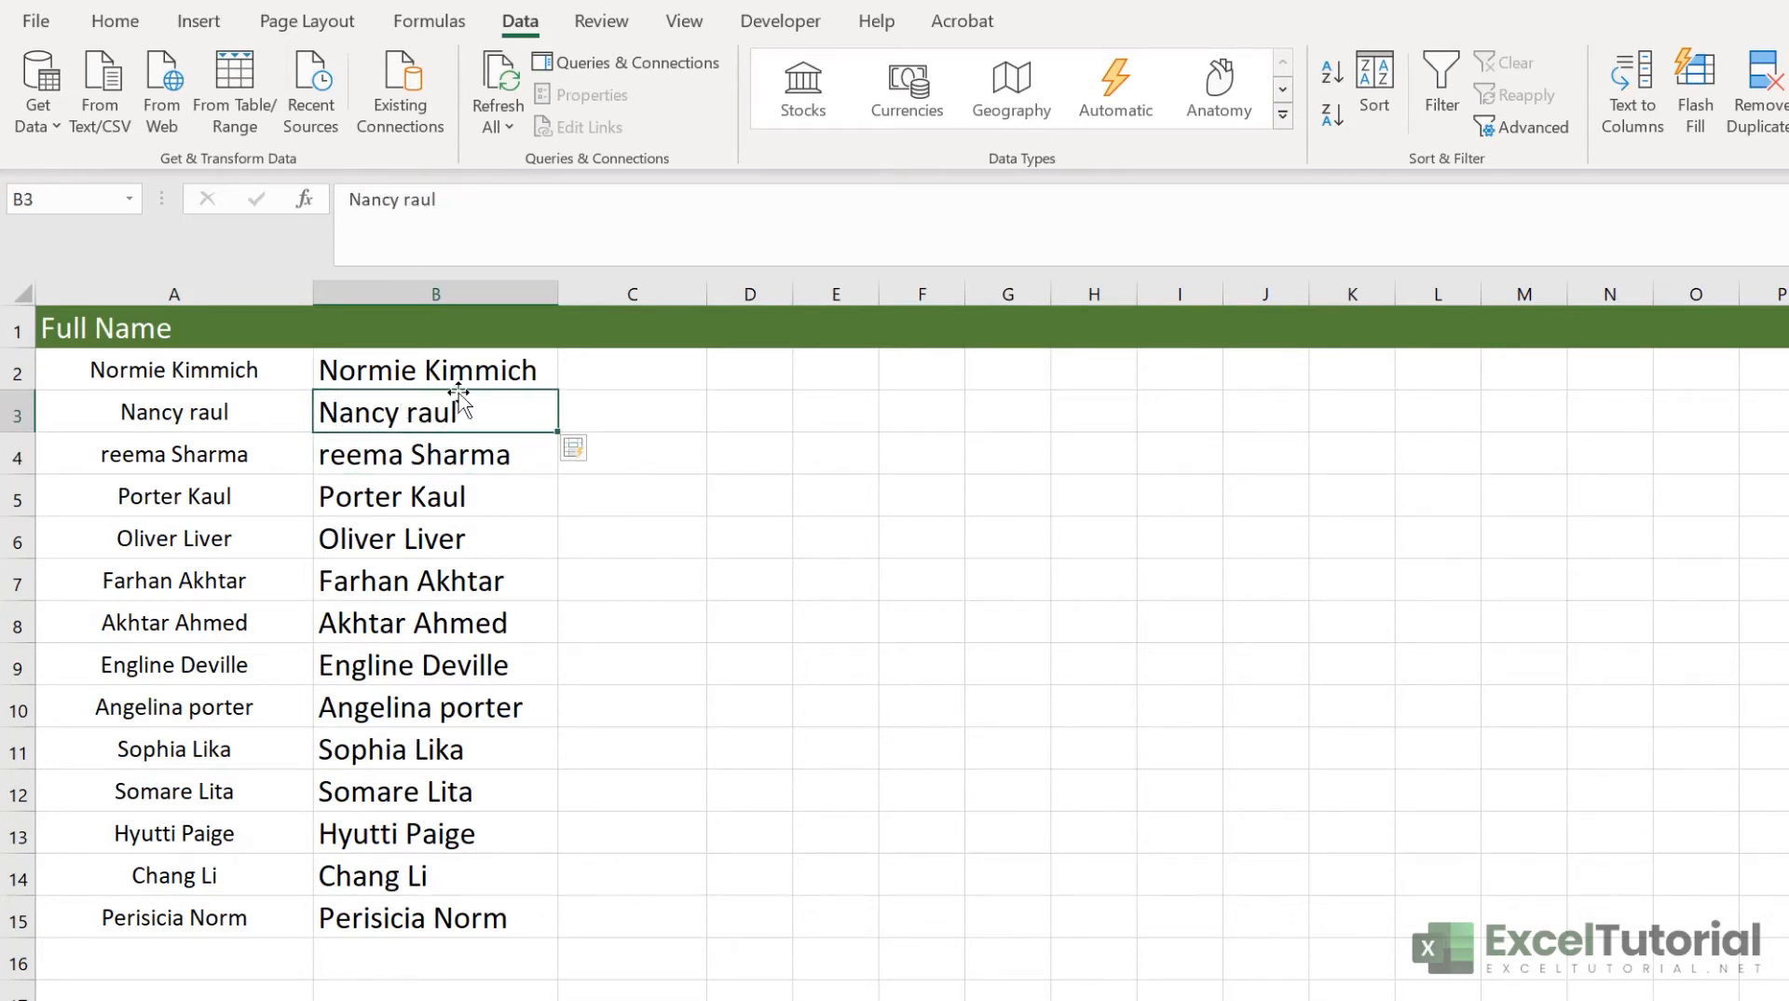
{"action": "left_click", "coordinate": [431, 369]}
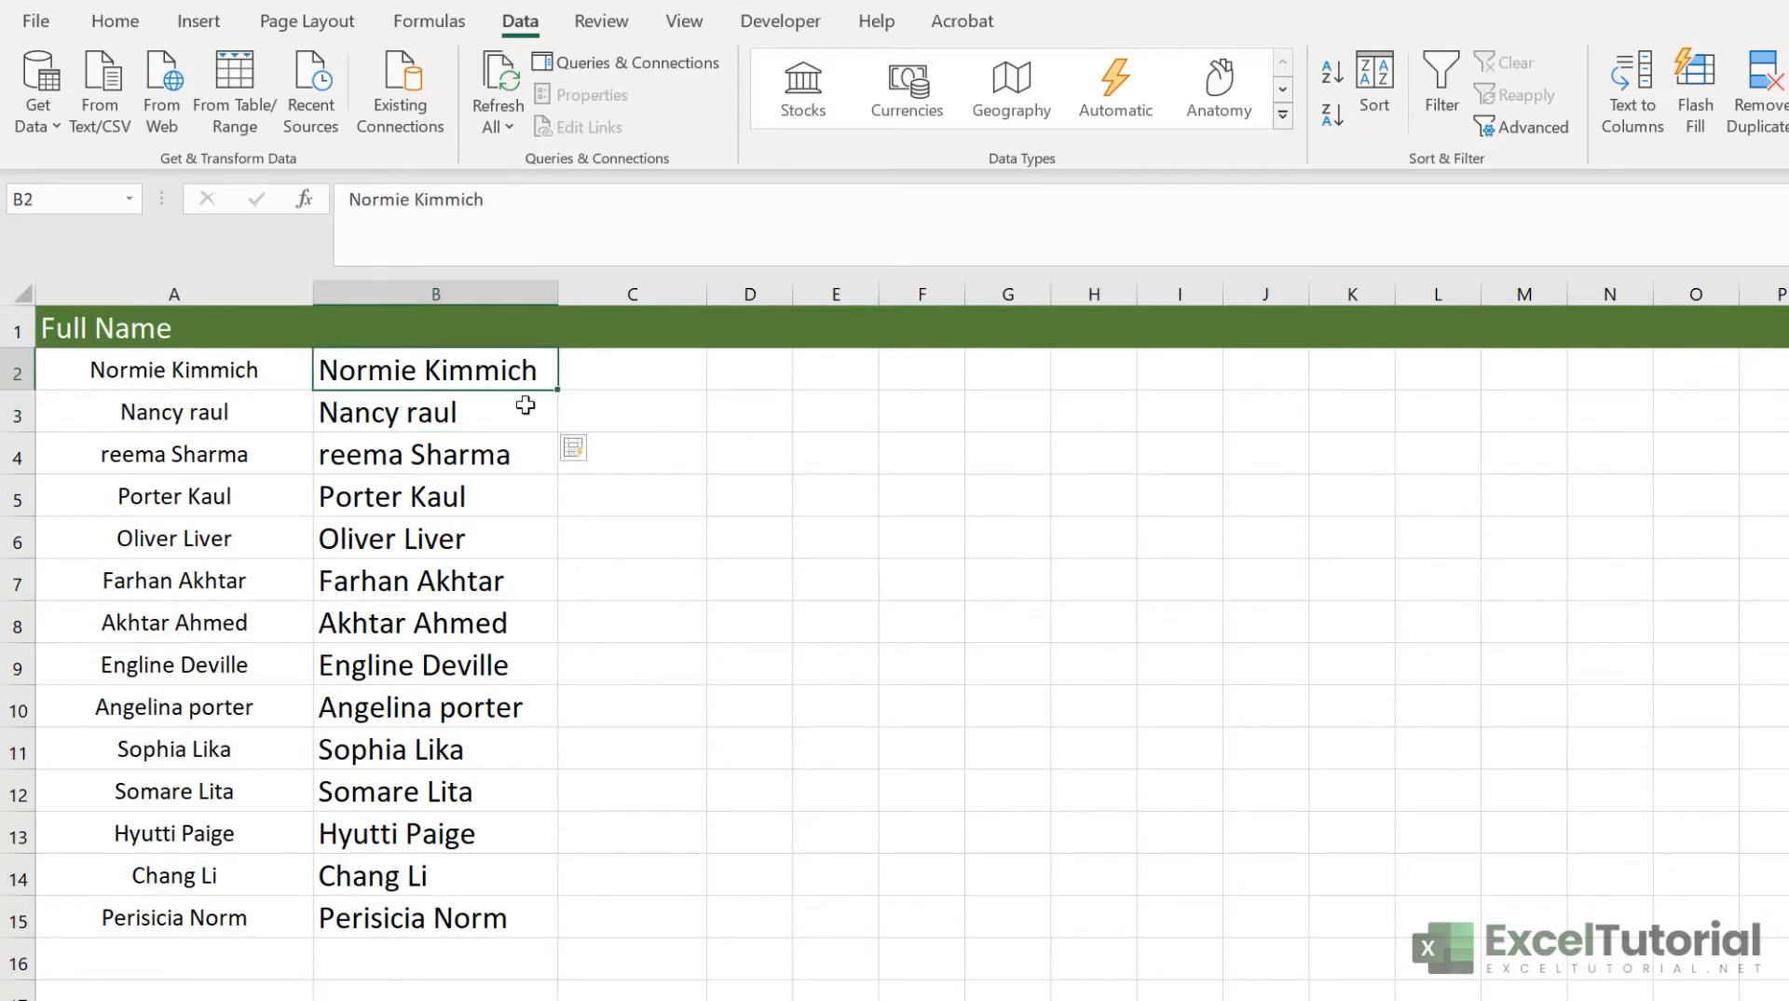
{"action": "left_click", "coordinate": [461, 407]}
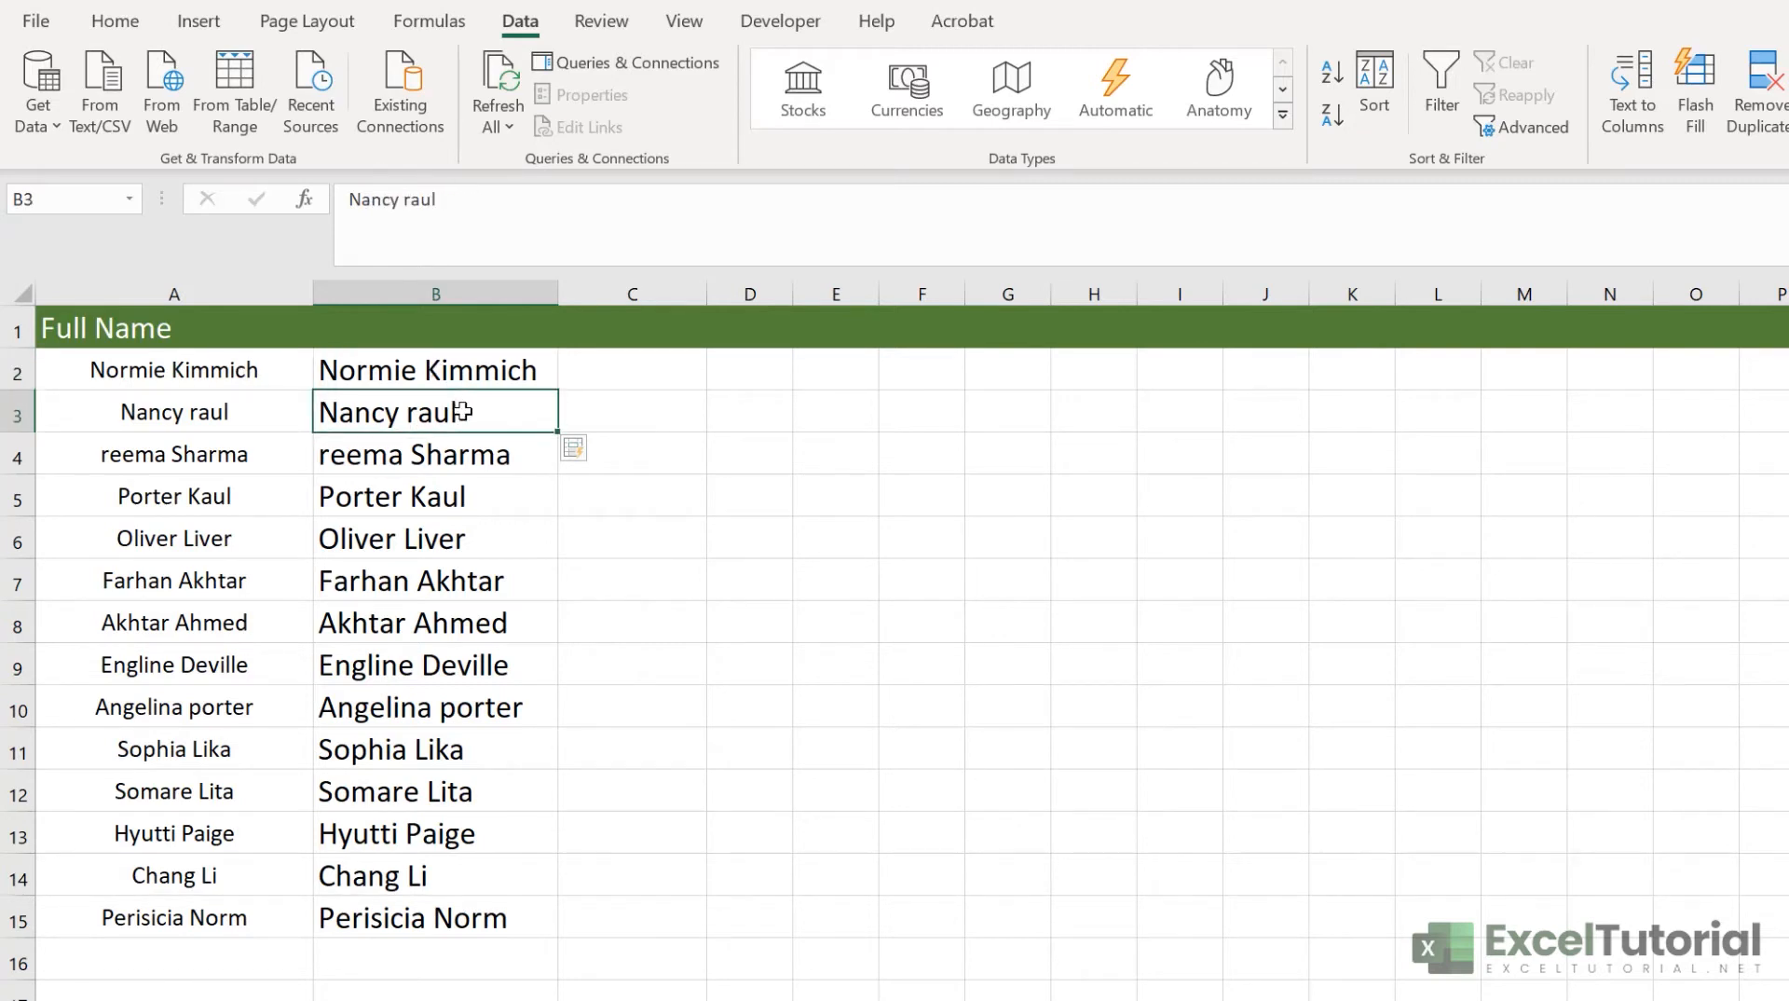
{"action": "type", "text": "Na"}
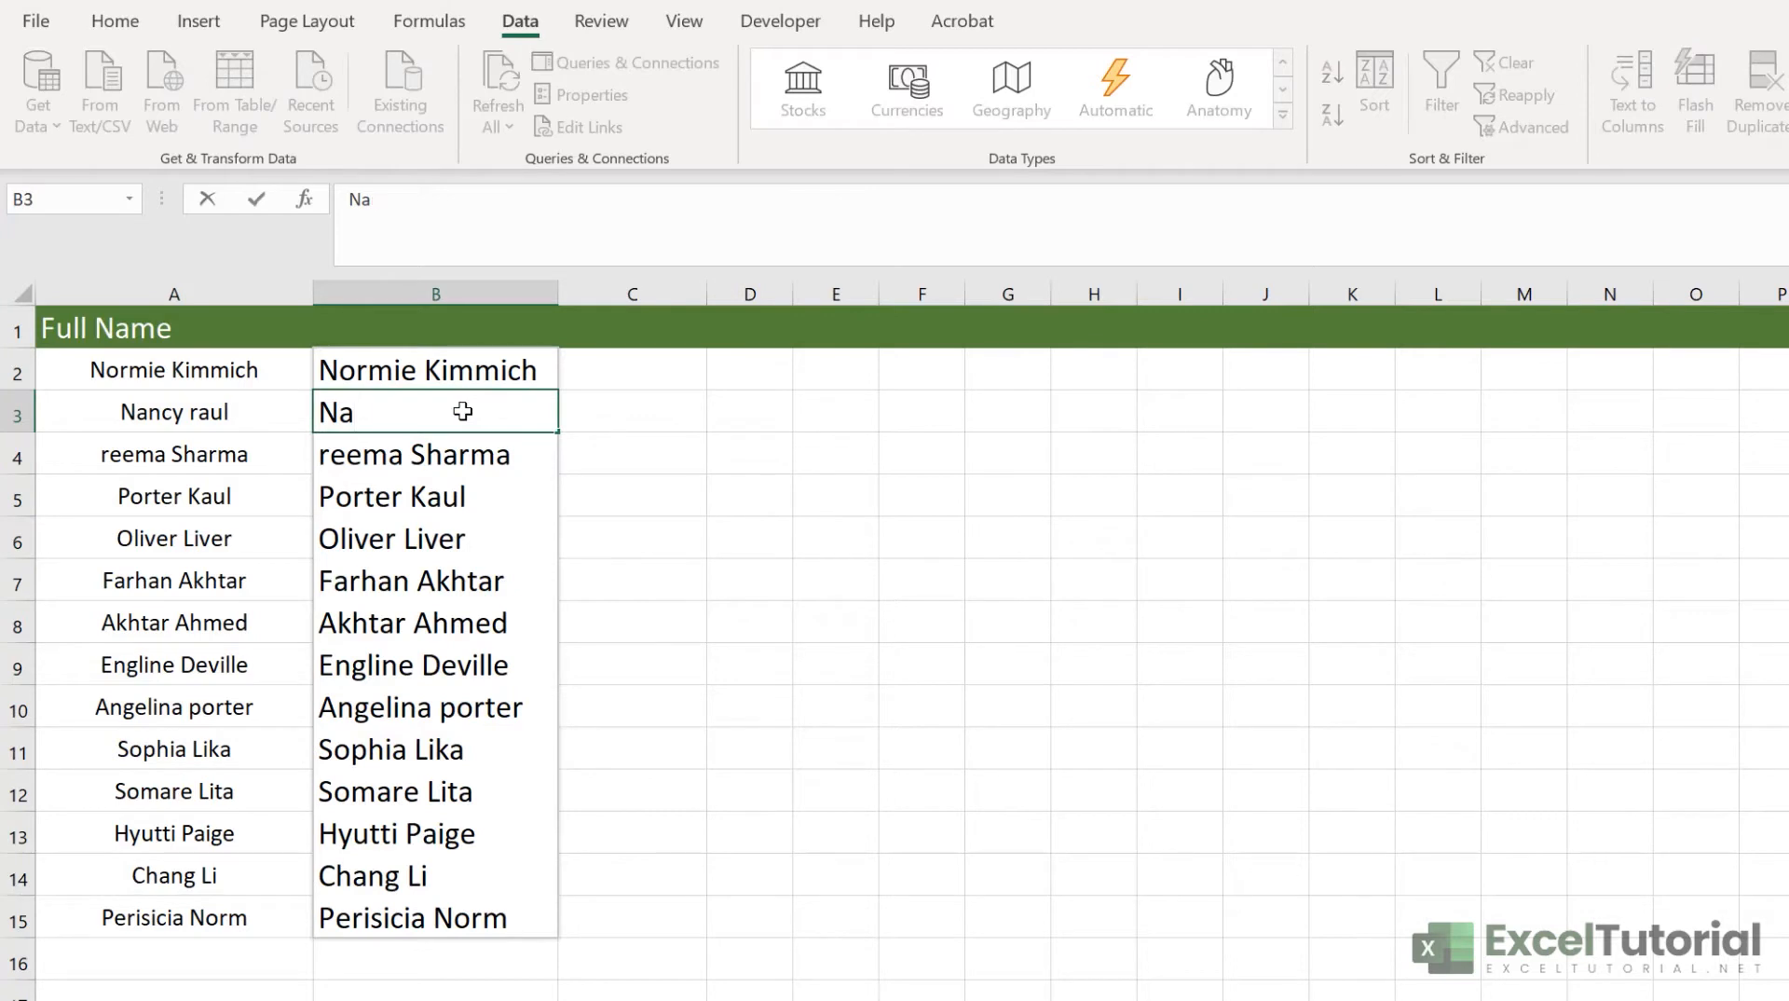
{"action": "type", "text": "ncy Rau"}
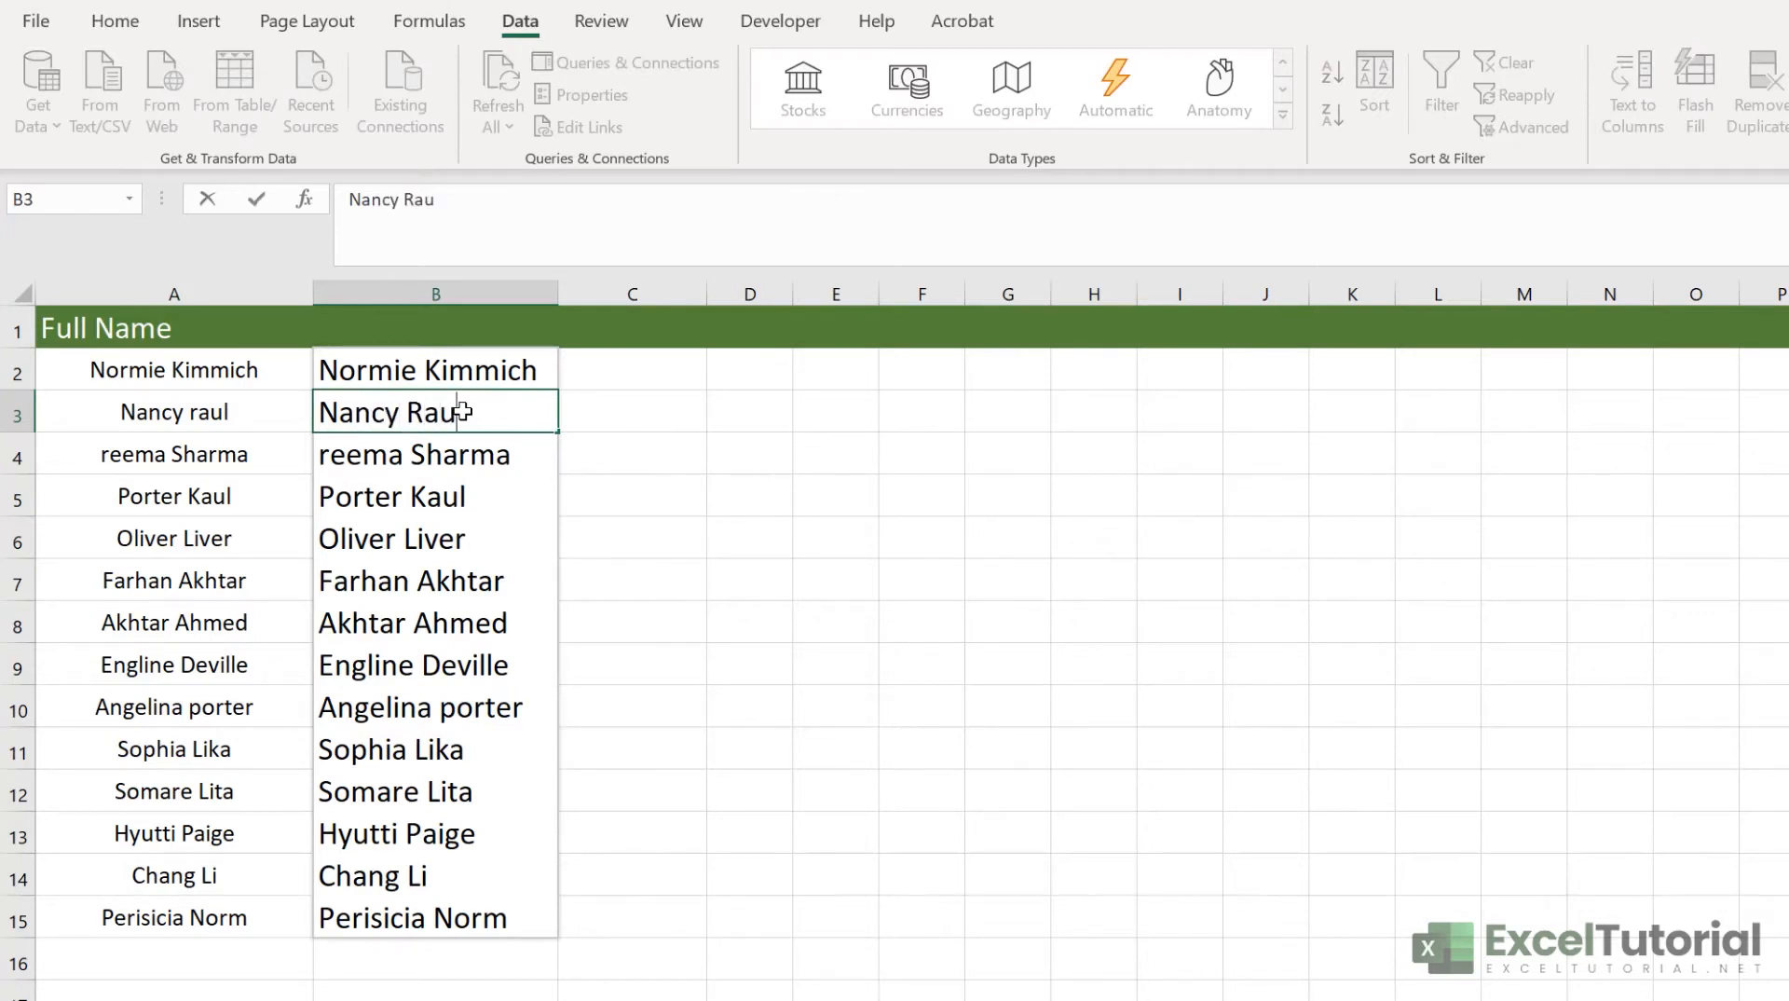
{"action": "type", "text": "l"}
{"action": "key", "text": "Return"}
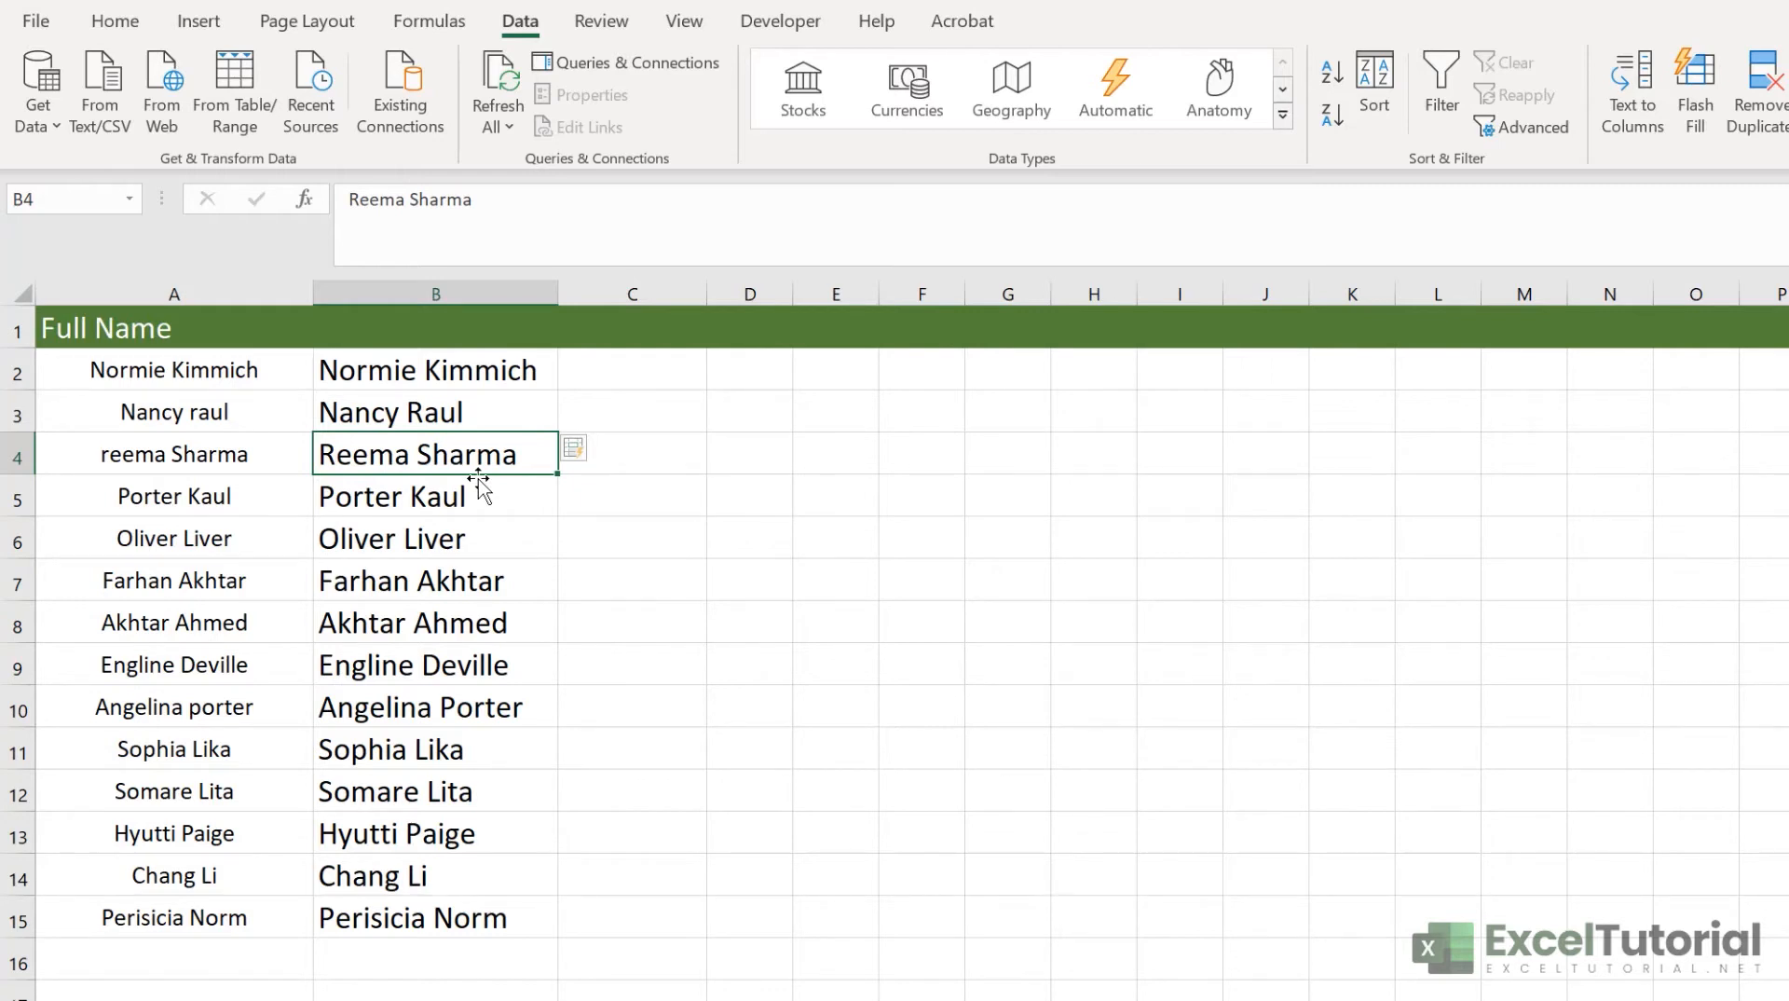
Step: Review the two example names in B2 and B3, the source name in A2, and the flash-filled names down to B15
{"action": "left_click", "coordinate": [514, 373]}
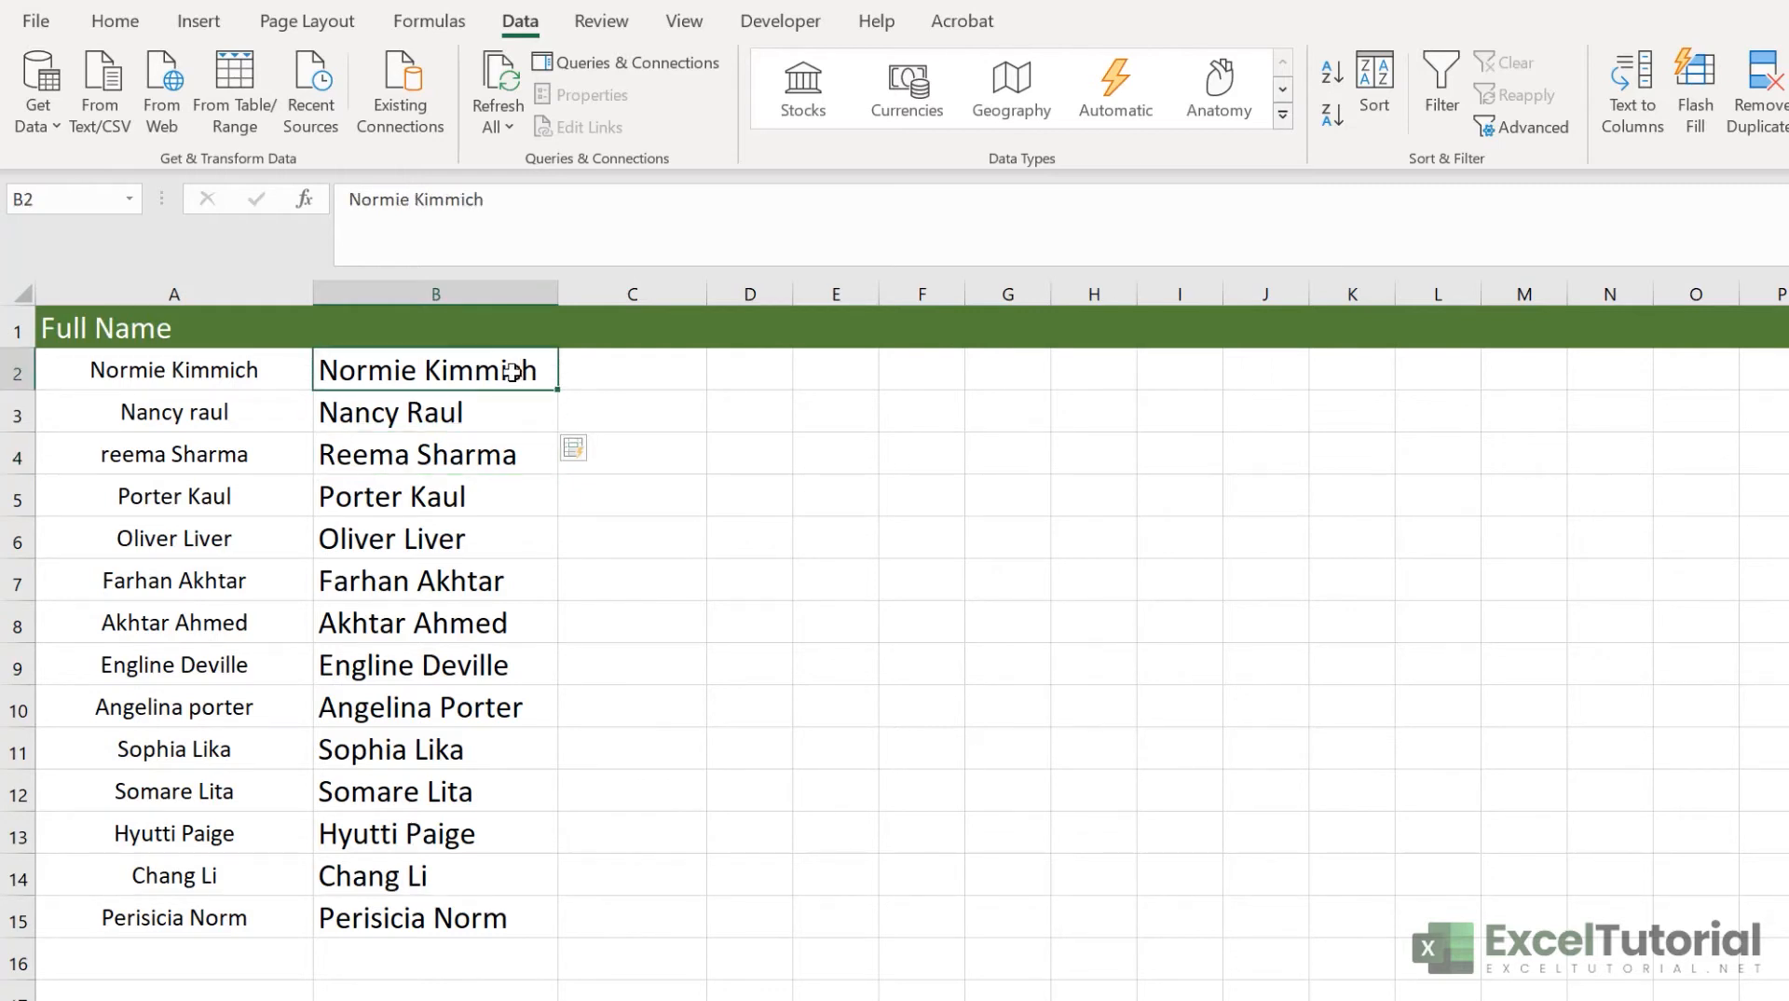
{"action": "left_click", "coordinate": [474, 417]}
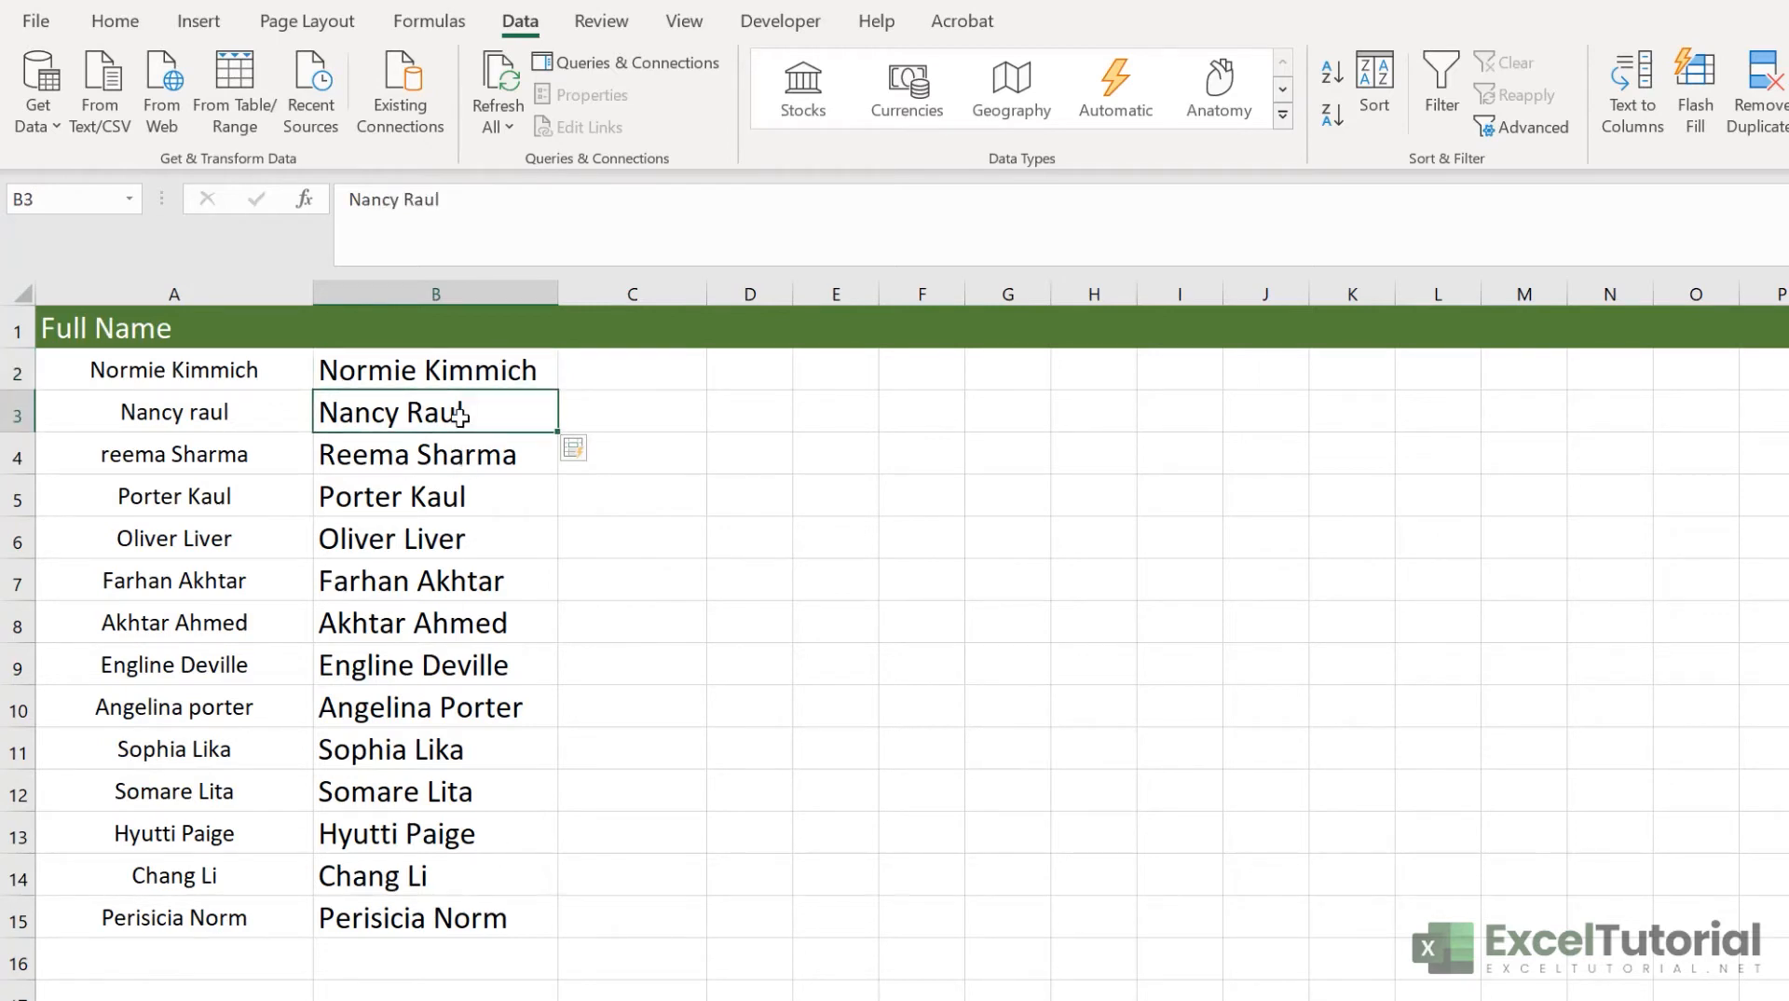
{"action": "left_click", "coordinate": [387, 369]}
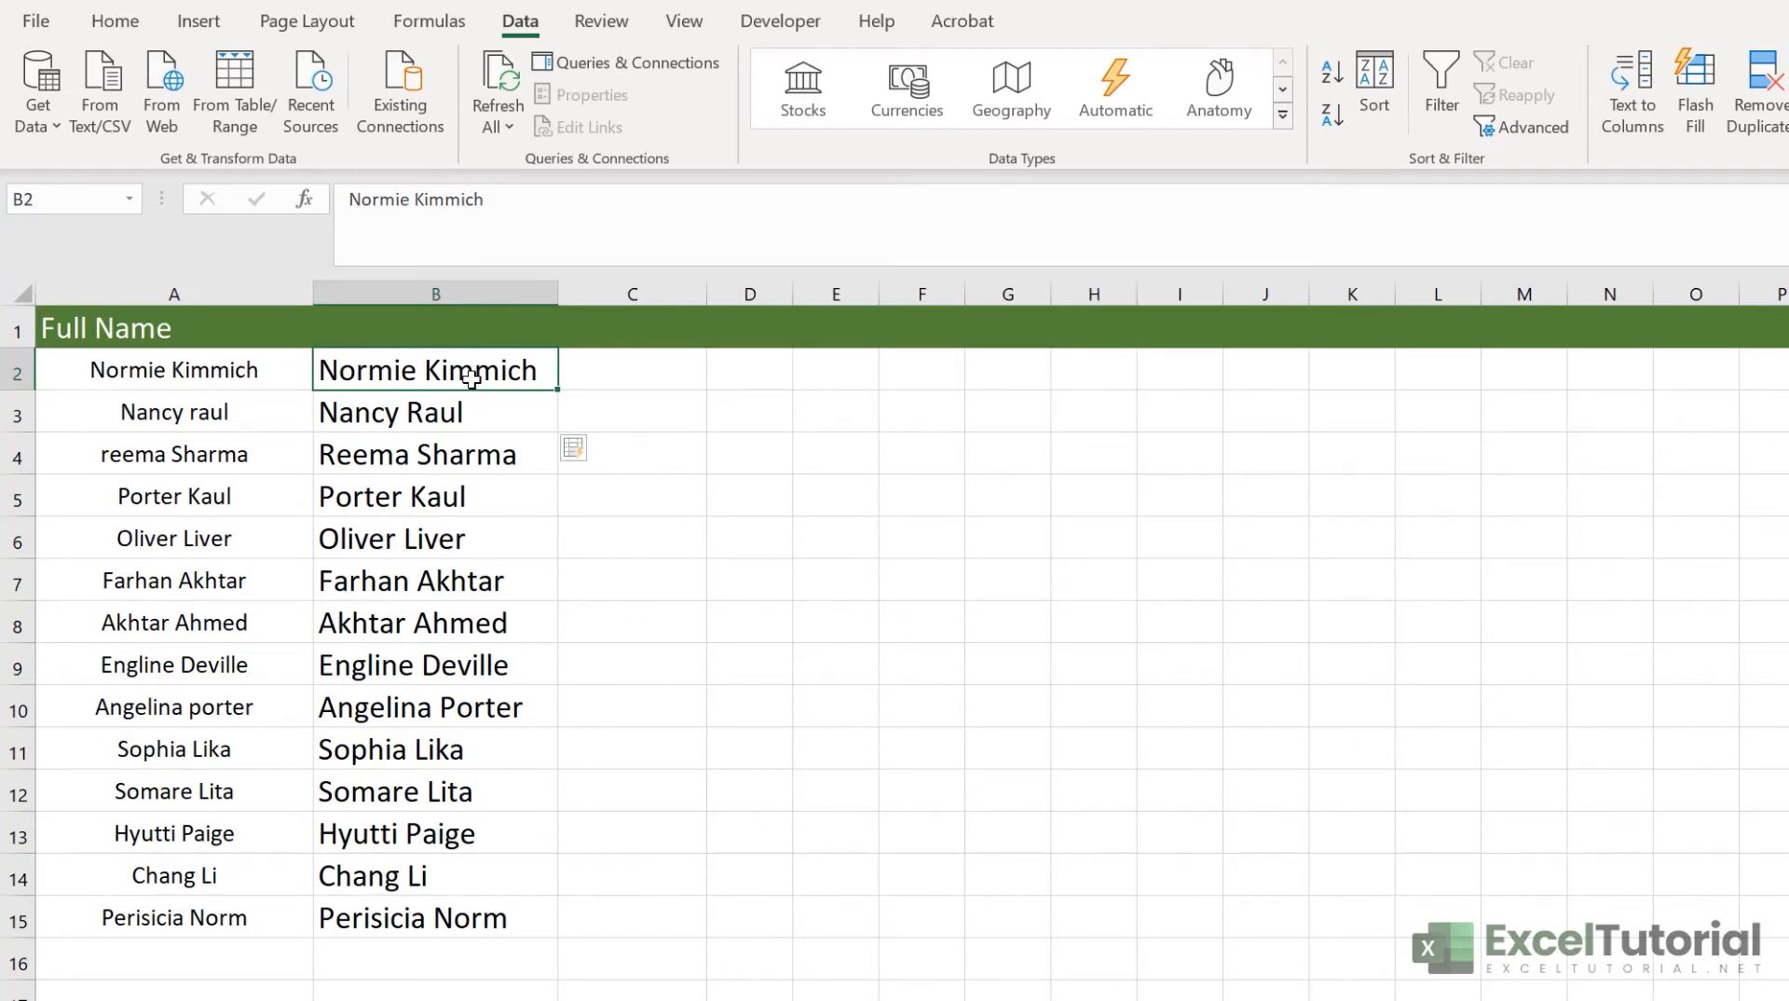
{"action": "left_click", "coordinate": [469, 408]}
{"action": "double_click", "coordinate": [473, 411]}
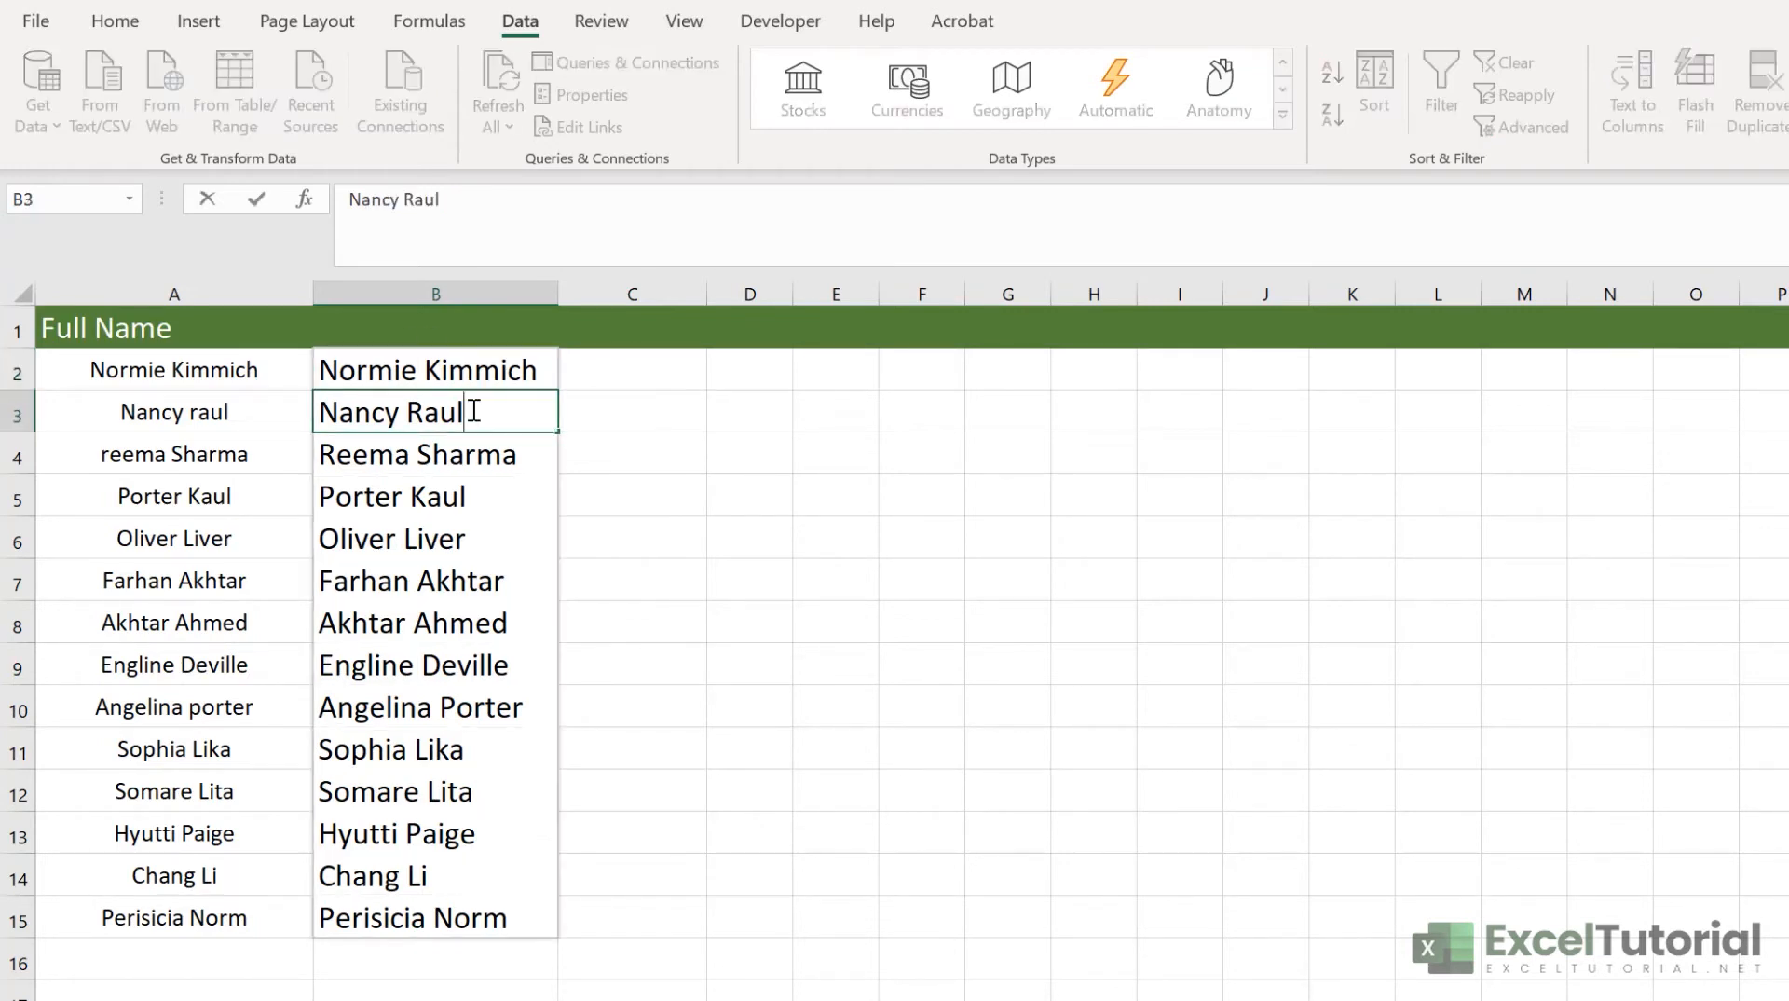
{"action": "key", "text": "Return"}
{"action": "key", "text": "Up"}
{"action": "key", "text": "ctrl+shift+Down"}
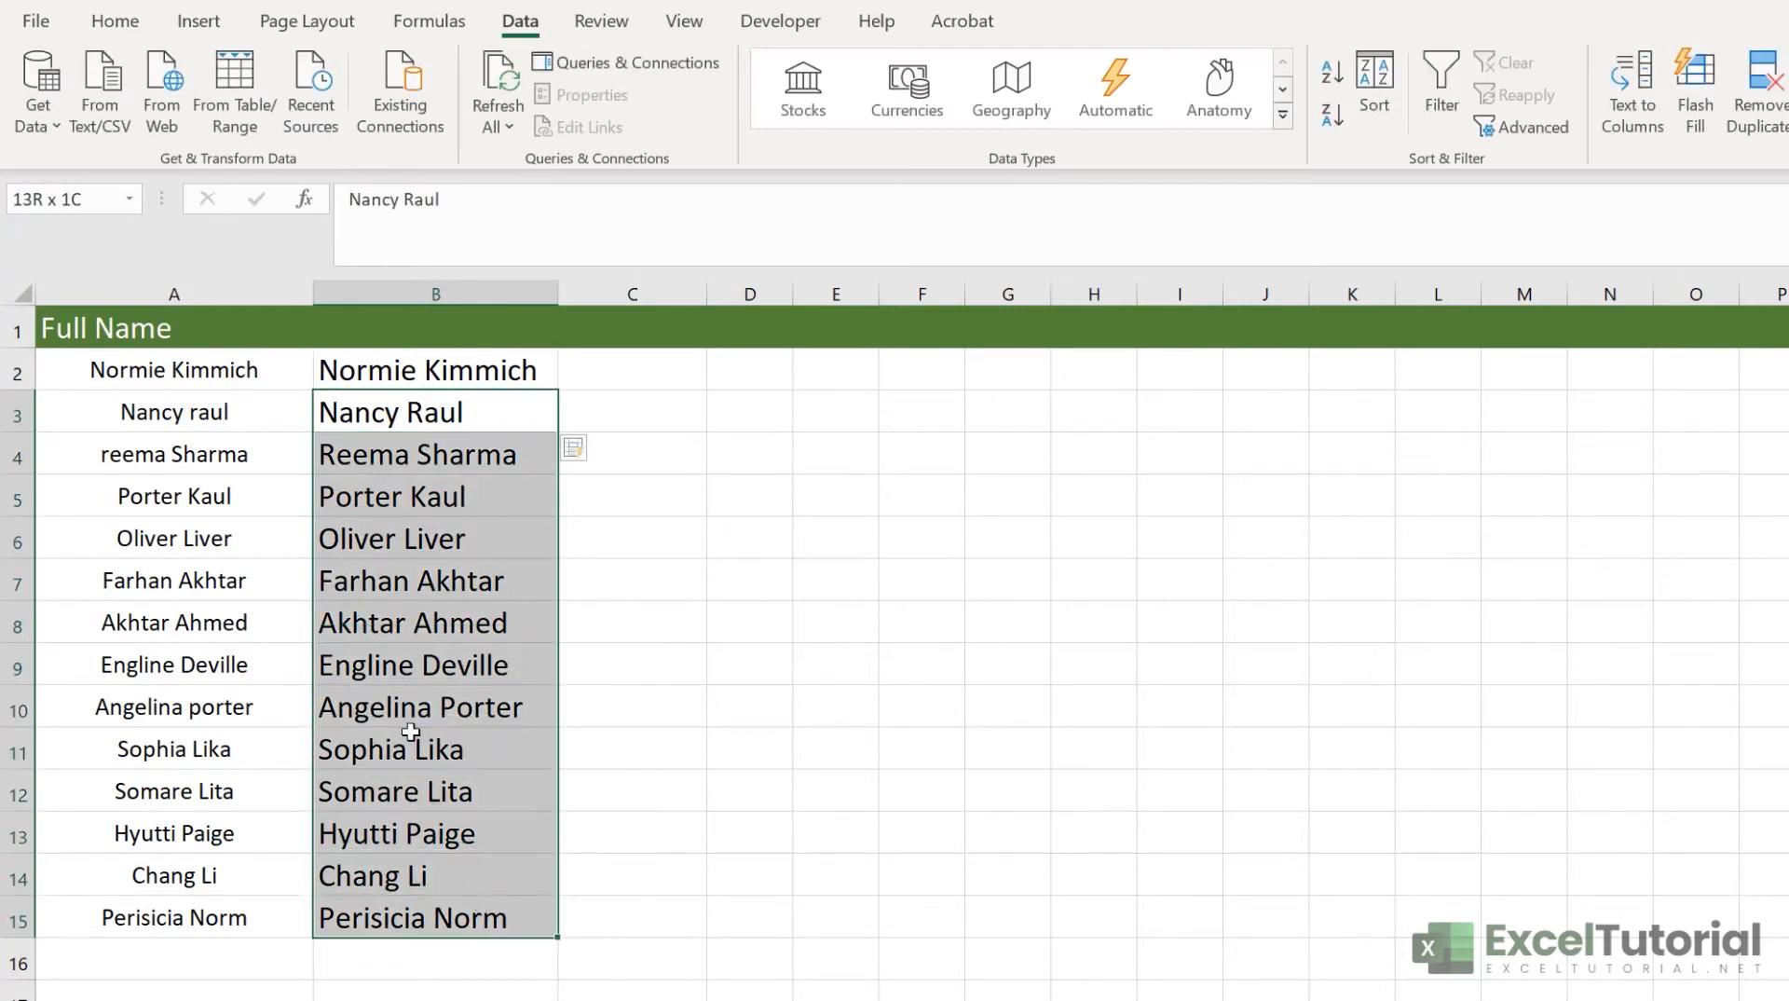
{"action": "key", "text": "shift+Up"}
{"action": "left_click", "coordinate": [359, 373]}
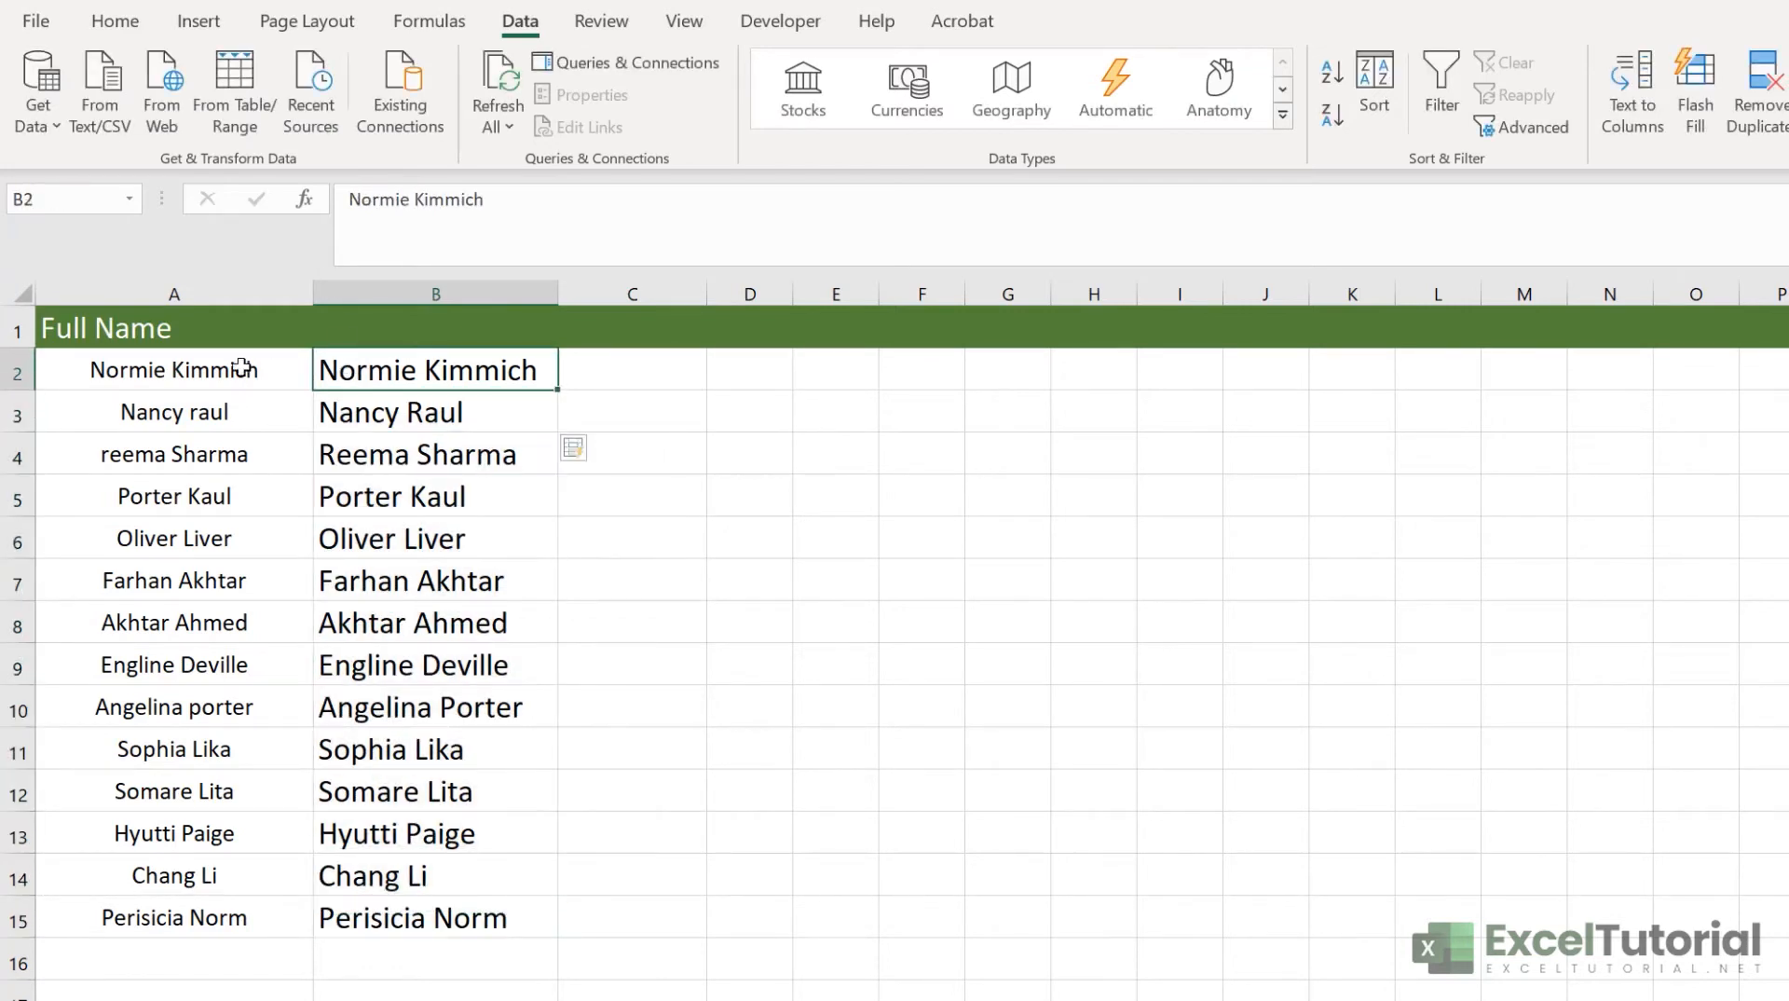
{"action": "left_click", "coordinate": [182, 360]}
{"action": "left_click", "coordinate": [407, 378]}
{"action": "left_click", "coordinate": [485, 425]}
{"action": "left_click_drag", "start_coordinate": [486, 425], "coordinate": [488, 823]}
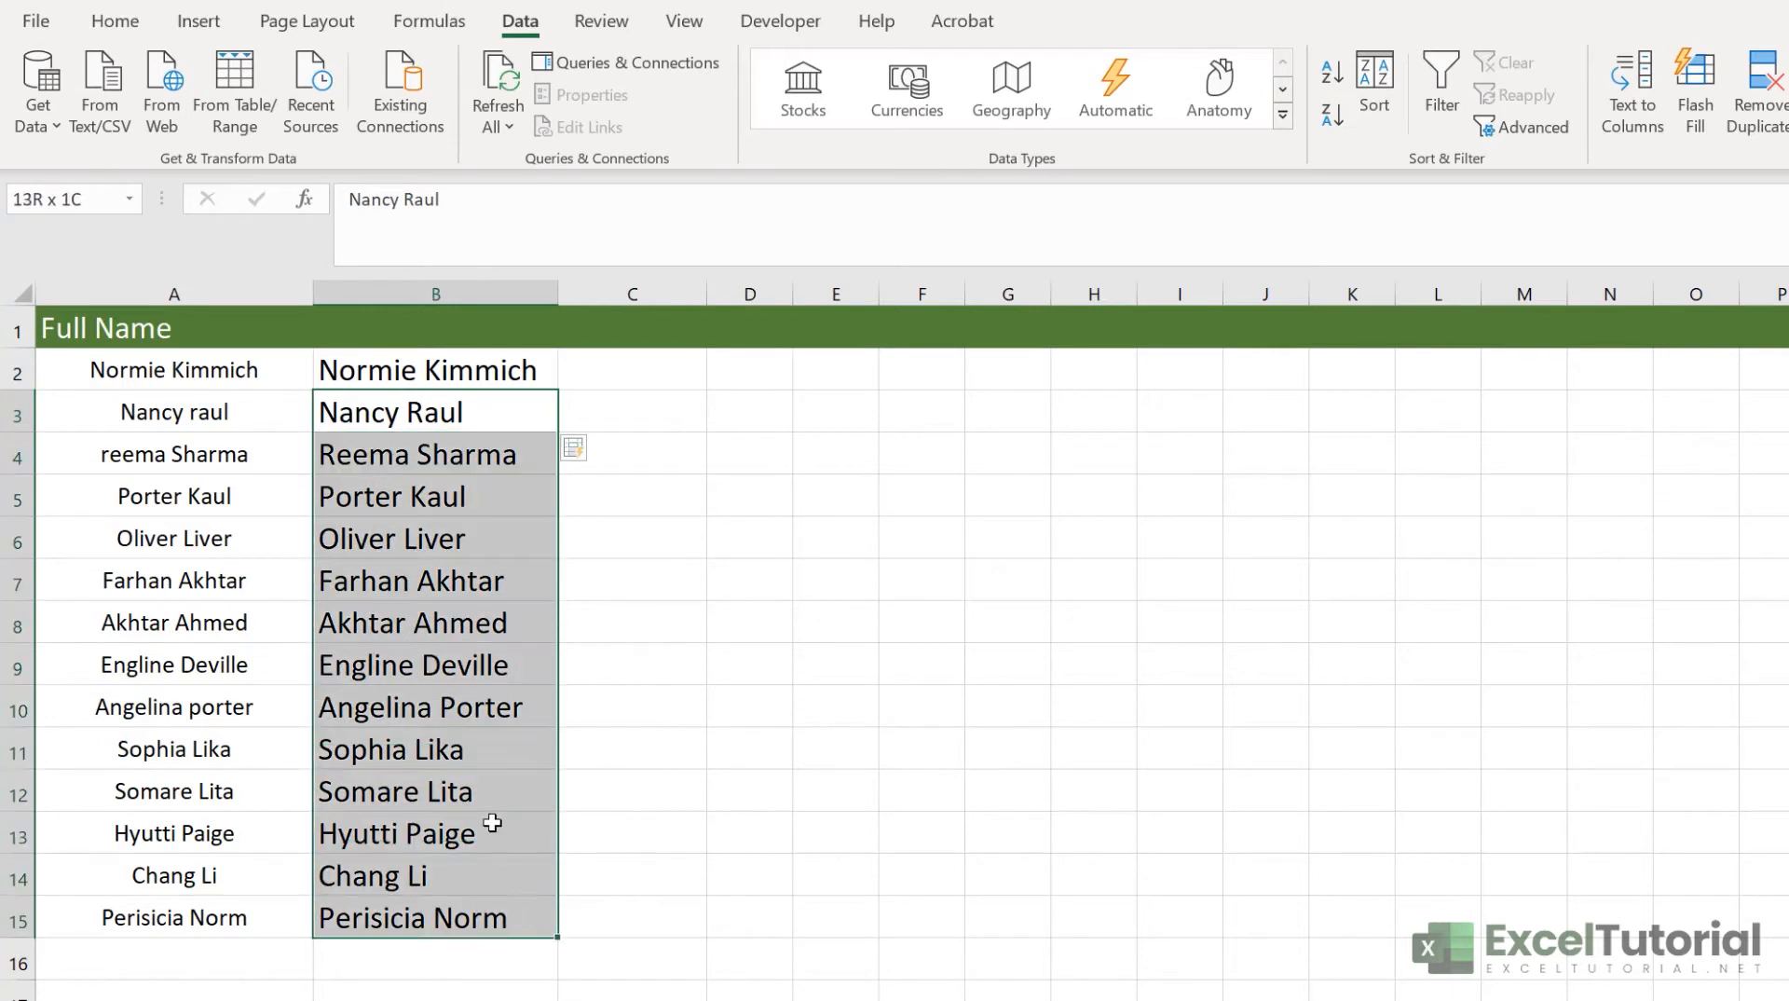
Step: Clear the flash-filled names from B2:B15
{"action": "left_click", "coordinate": [438, 539]}
{"action": "left_click", "coordinate": [434, 420]}
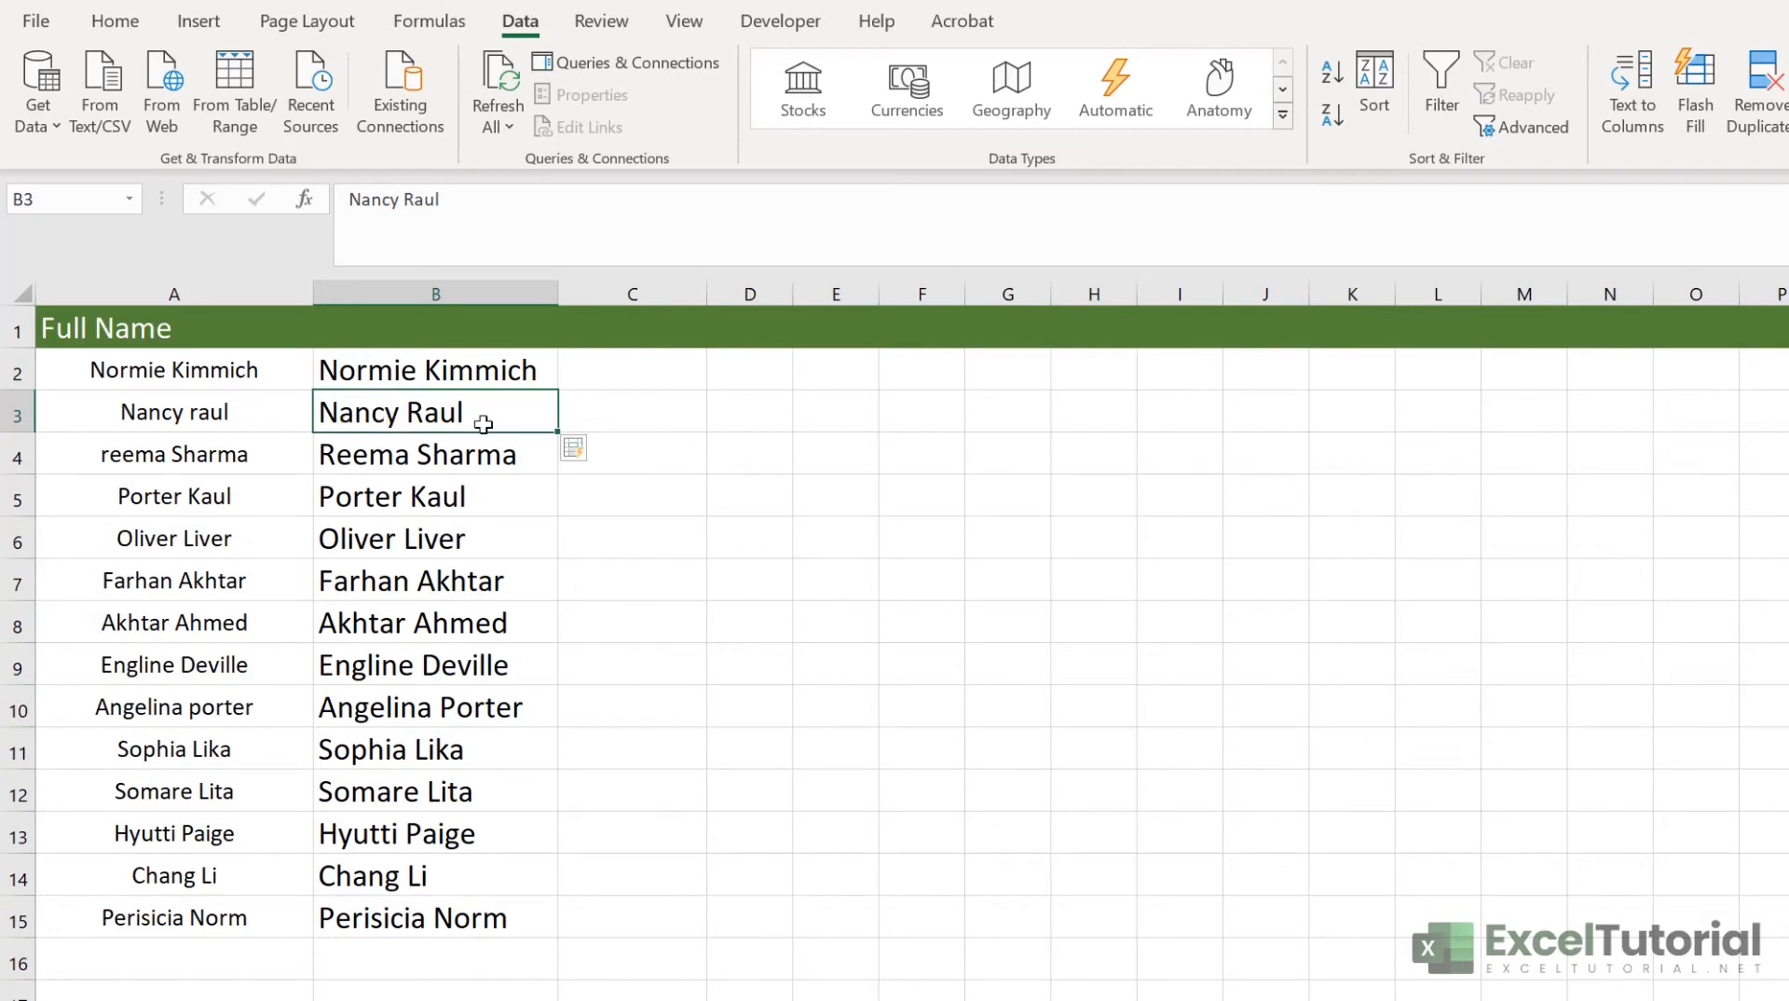
{"action": "left_click_drag", "start_coordinate": [416, 456], "coordinate": [439, 906]}
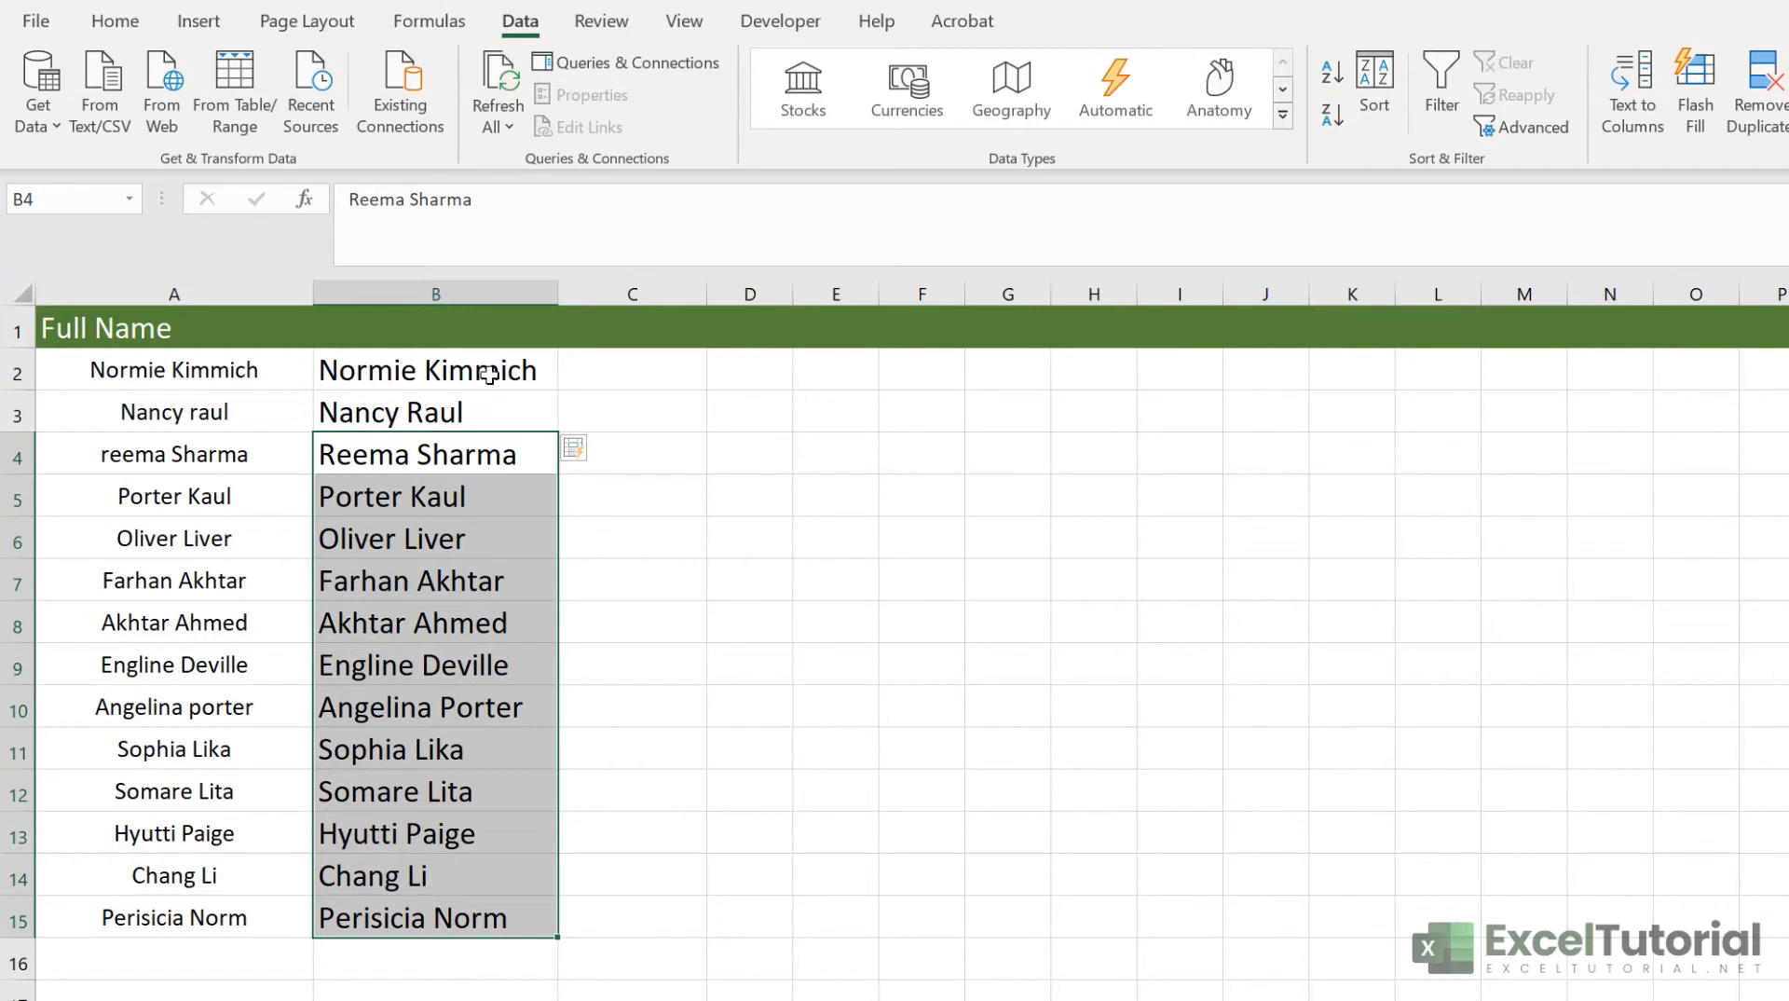
{"action": "left_click_drag", "start_coordinate": [490, 375], "coordinate": [483, 412]}
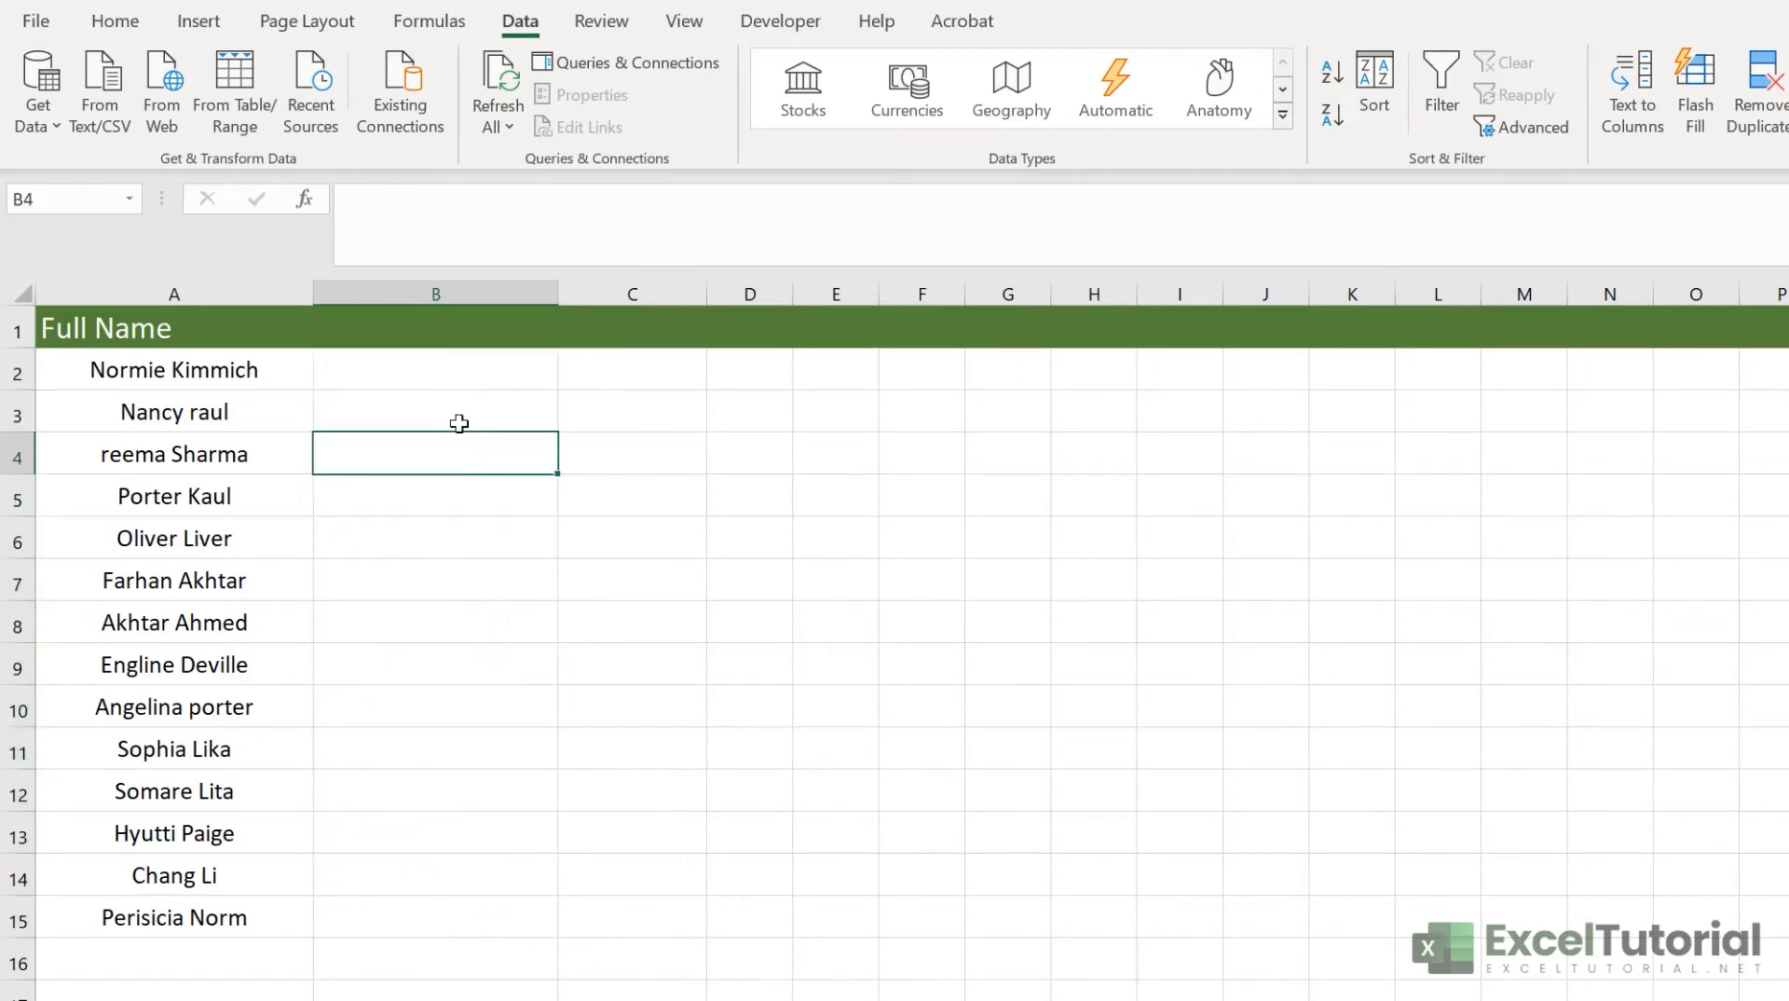
Step: Enter the initials NK in B2 and Flash Fill column B with initials for the remaining names
{"action": "left_click", "coordinate": [442, 359]}
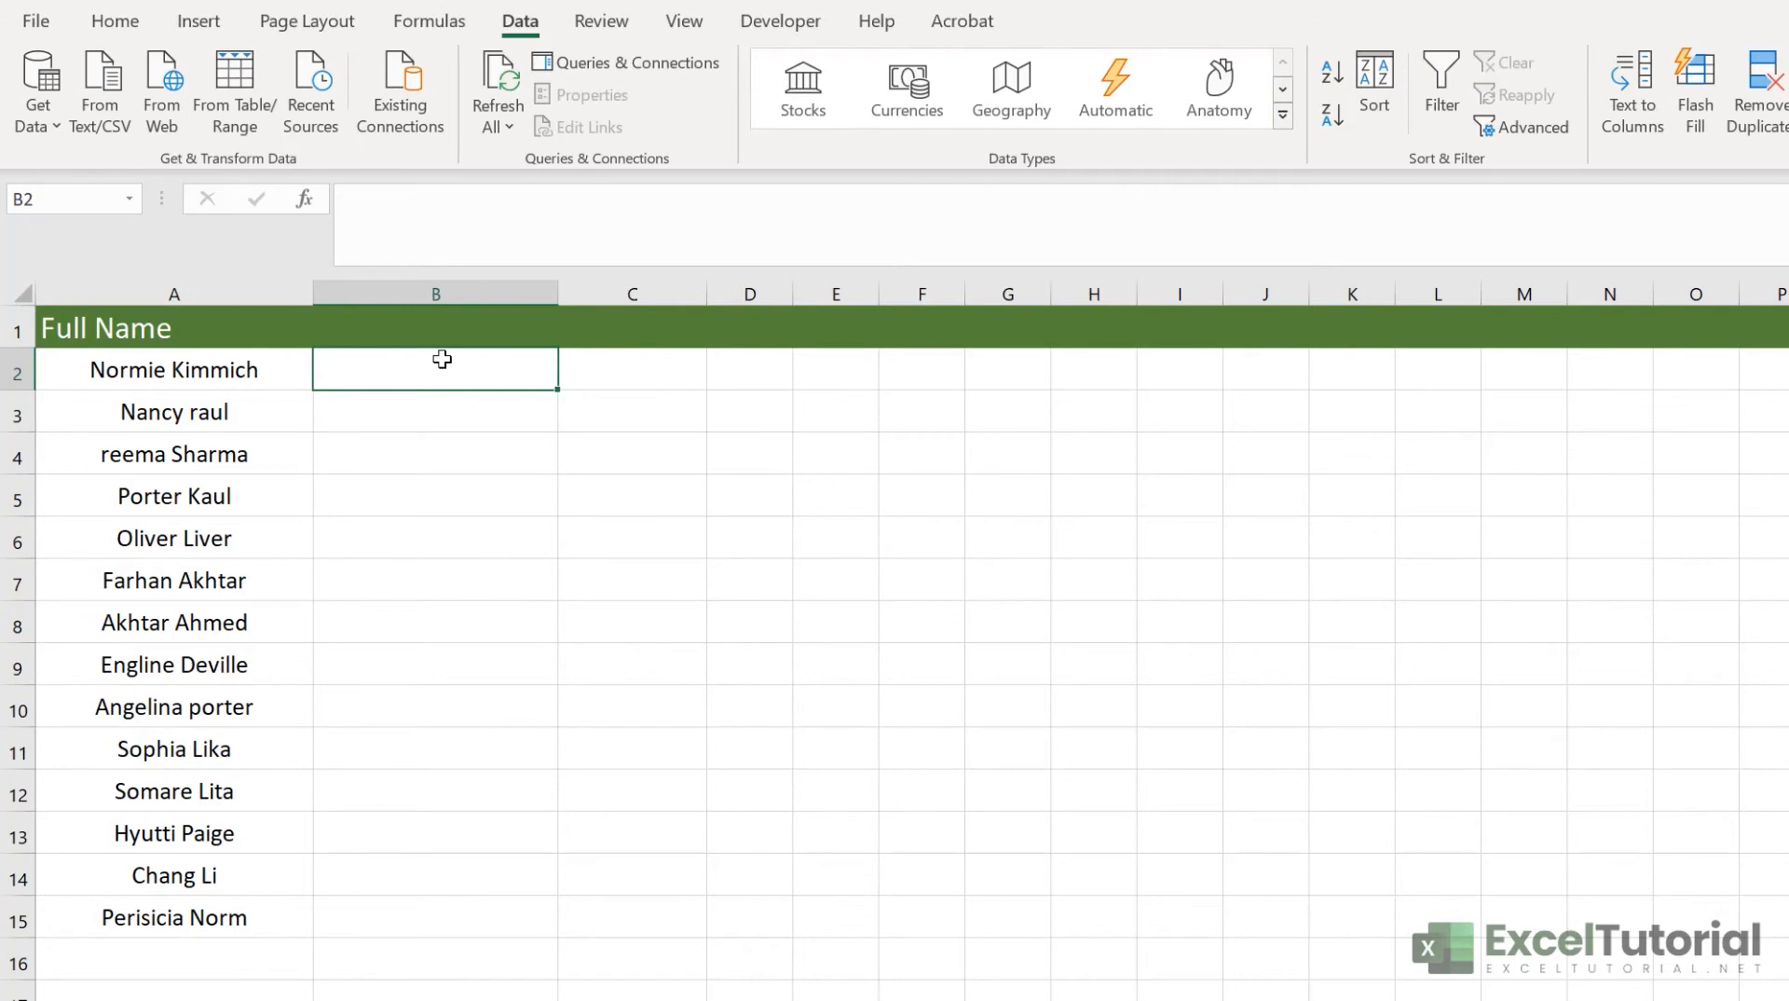
{"action": "type", "text": "NK"}
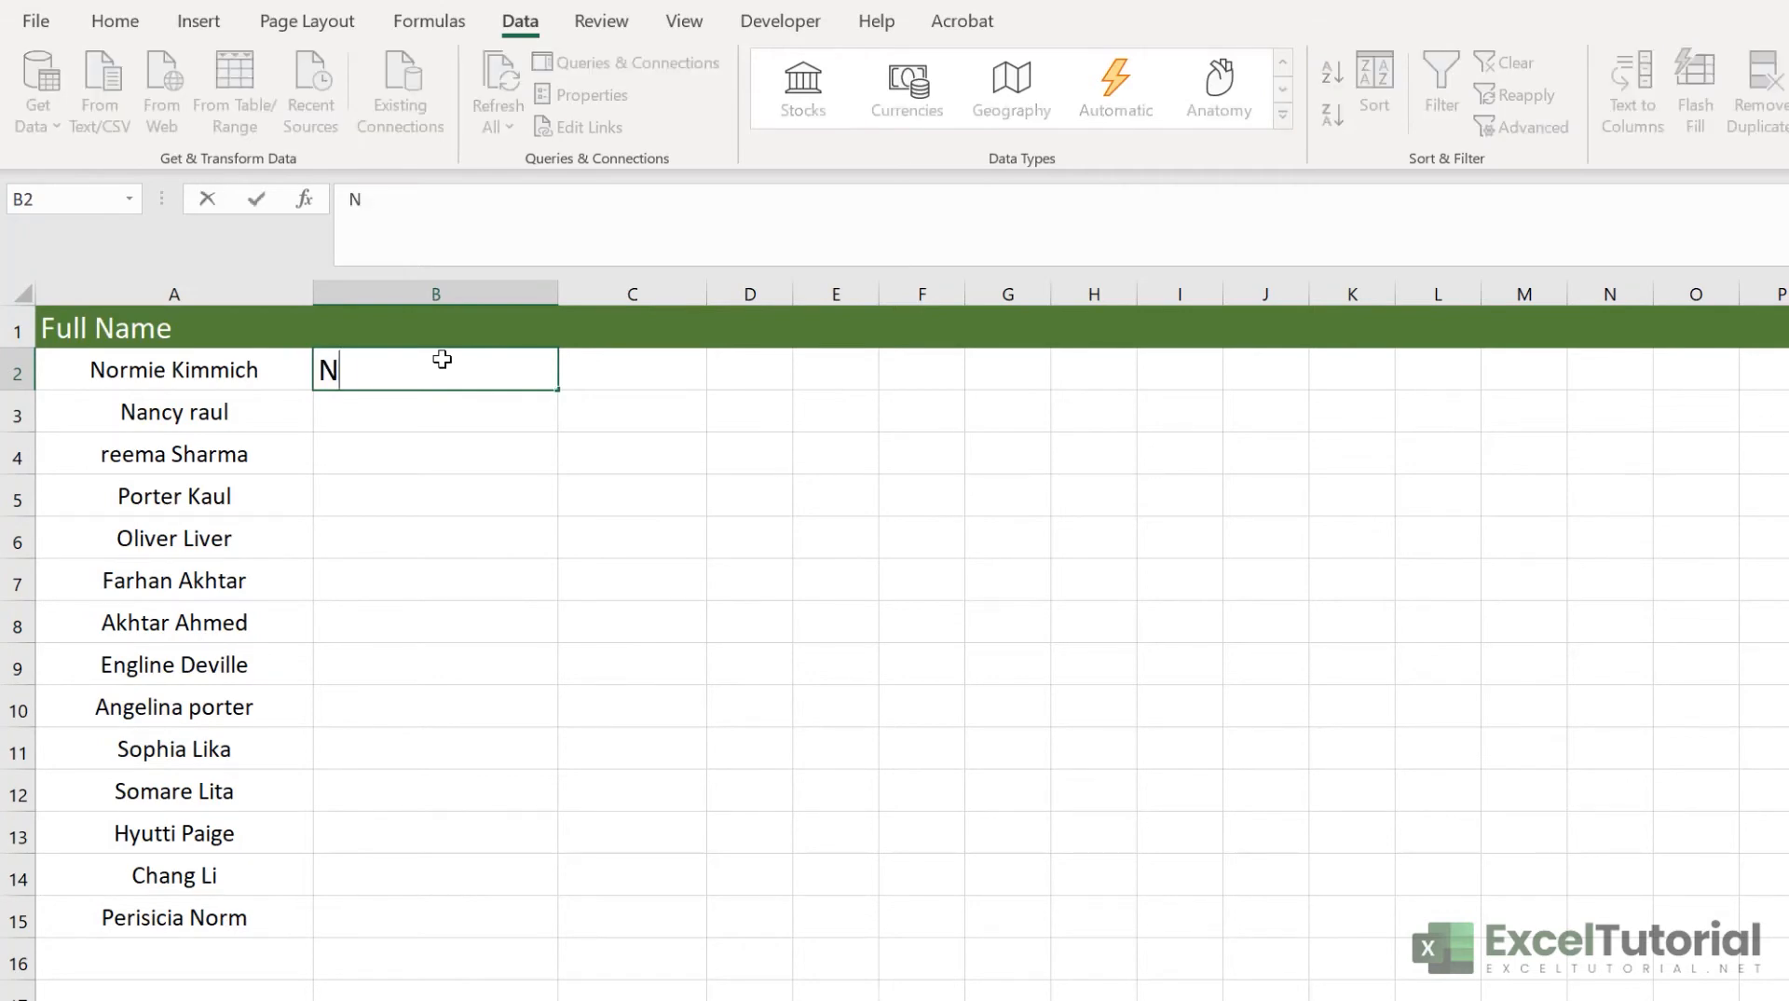
{"action": "key", "text": "Return"}
{"action": "left_click", "coordinate": [419, 380]}
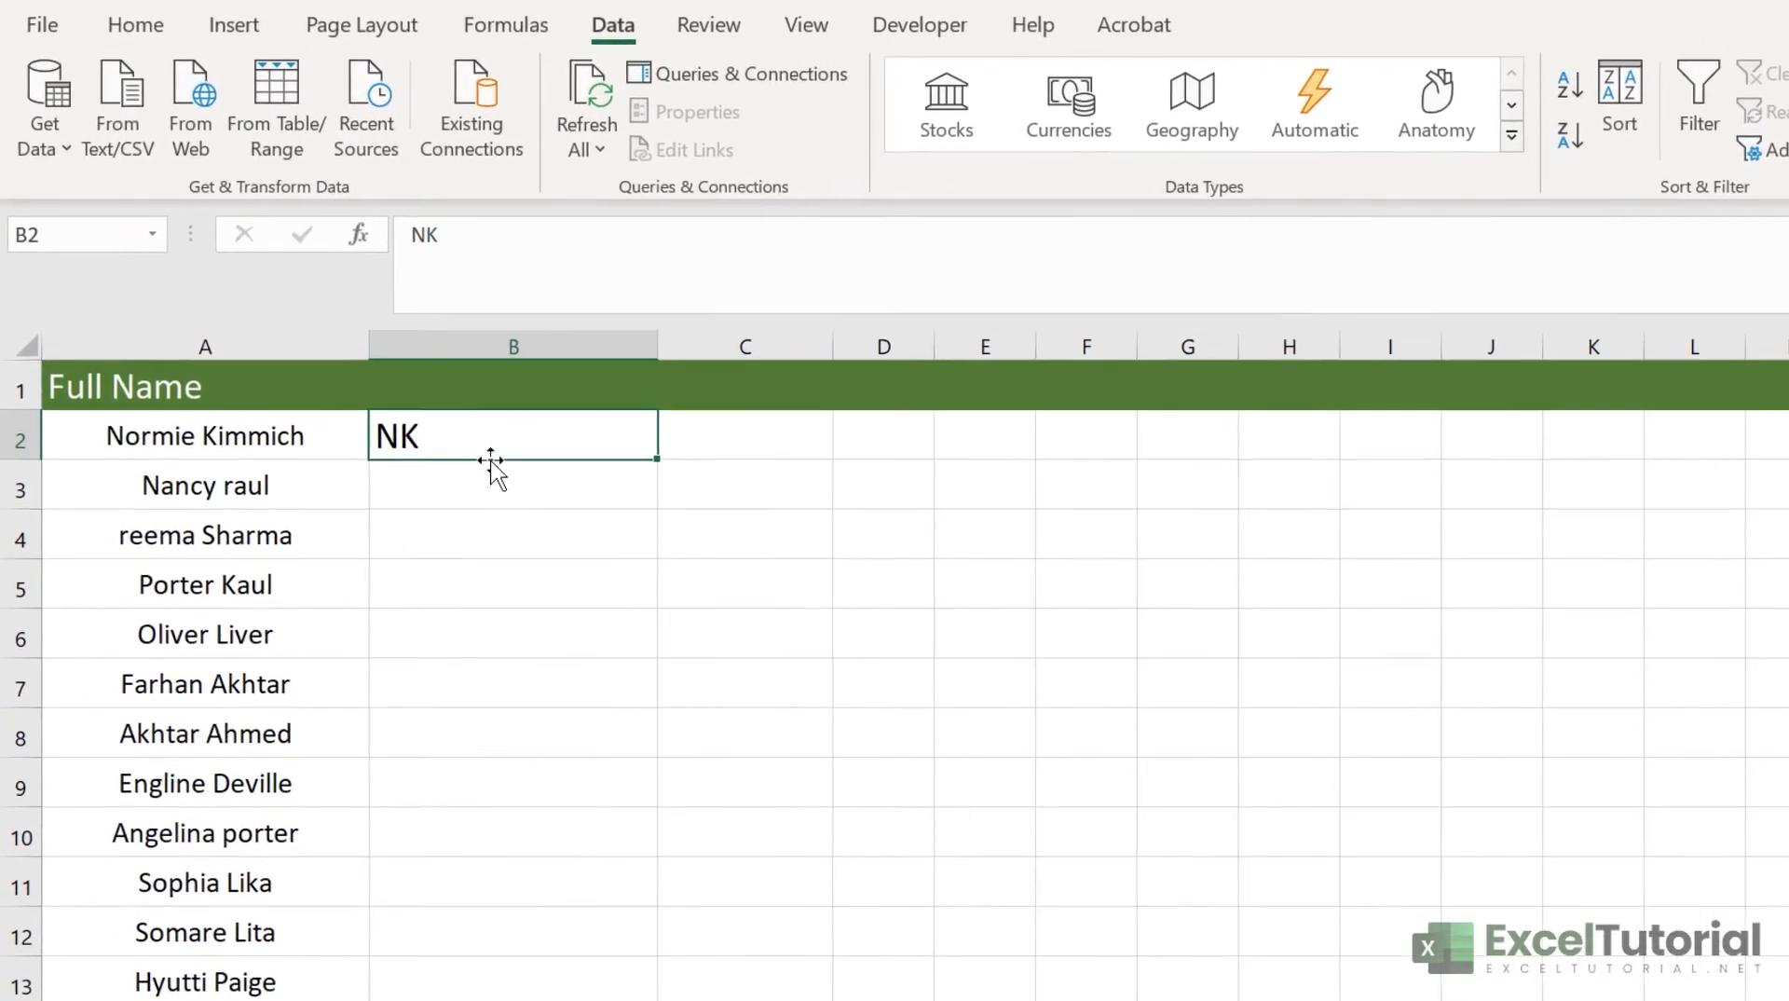
{"action": "left_click", "coordinate": [479, 495]}
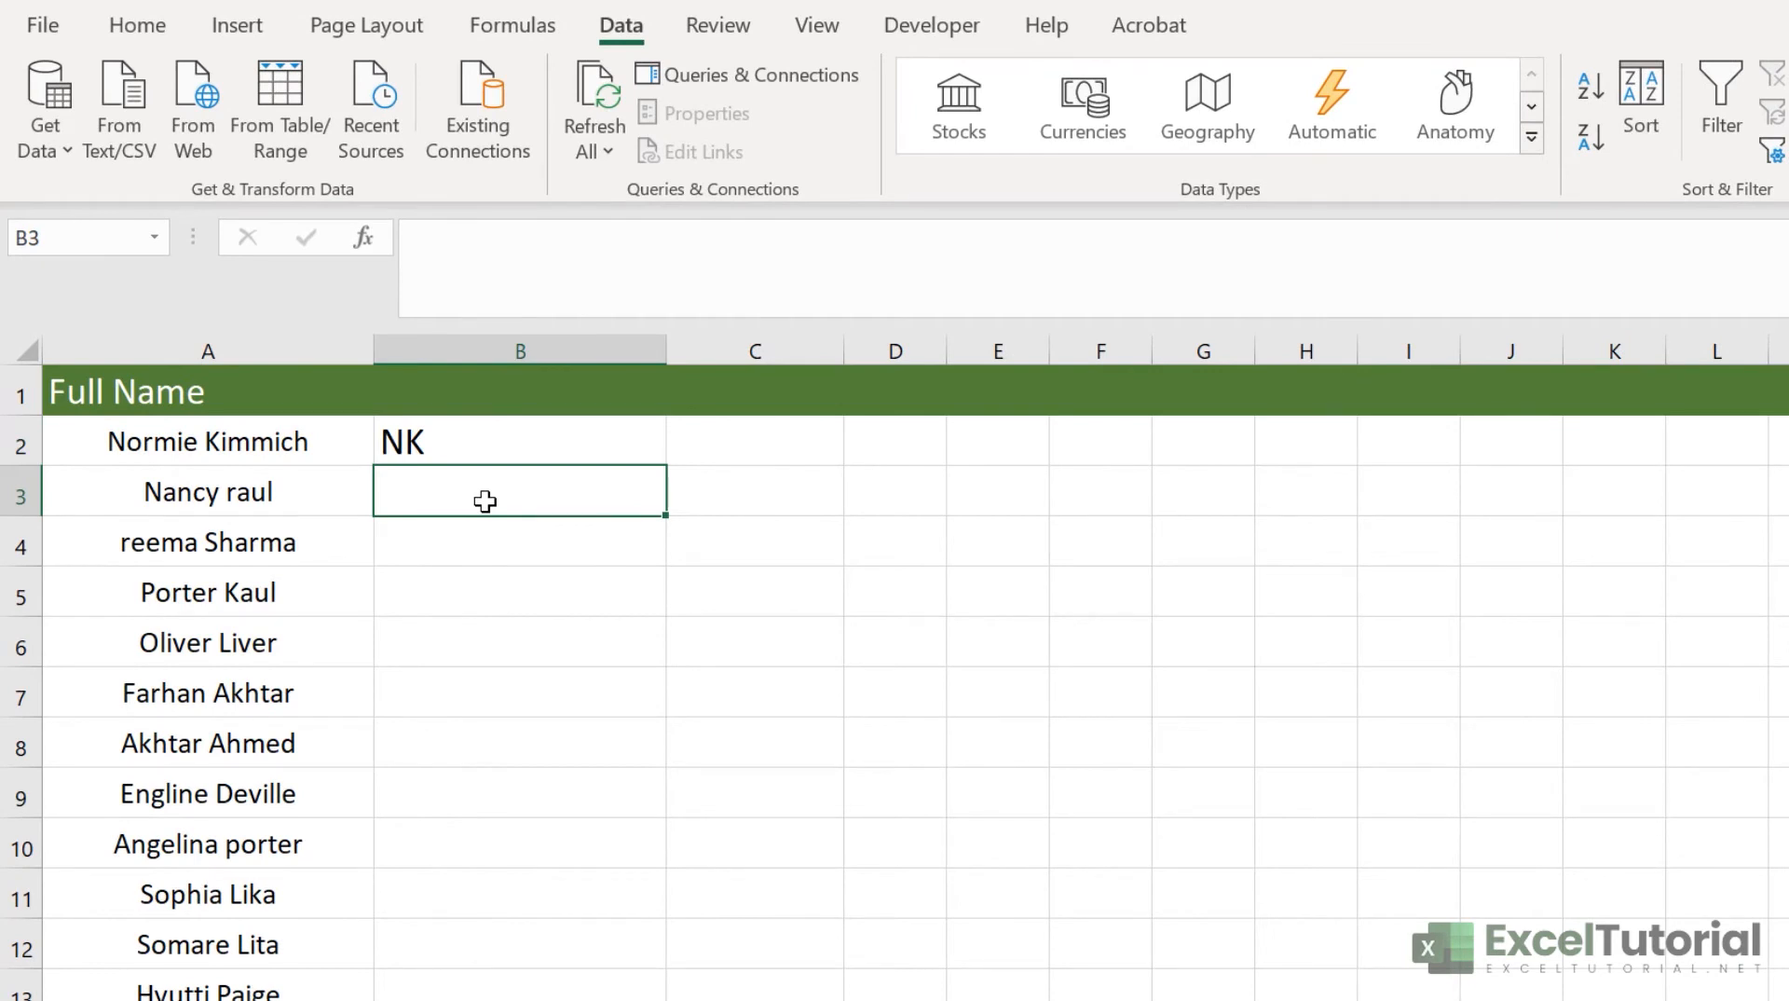
{"action": "key", "text": "ctrl+e"}
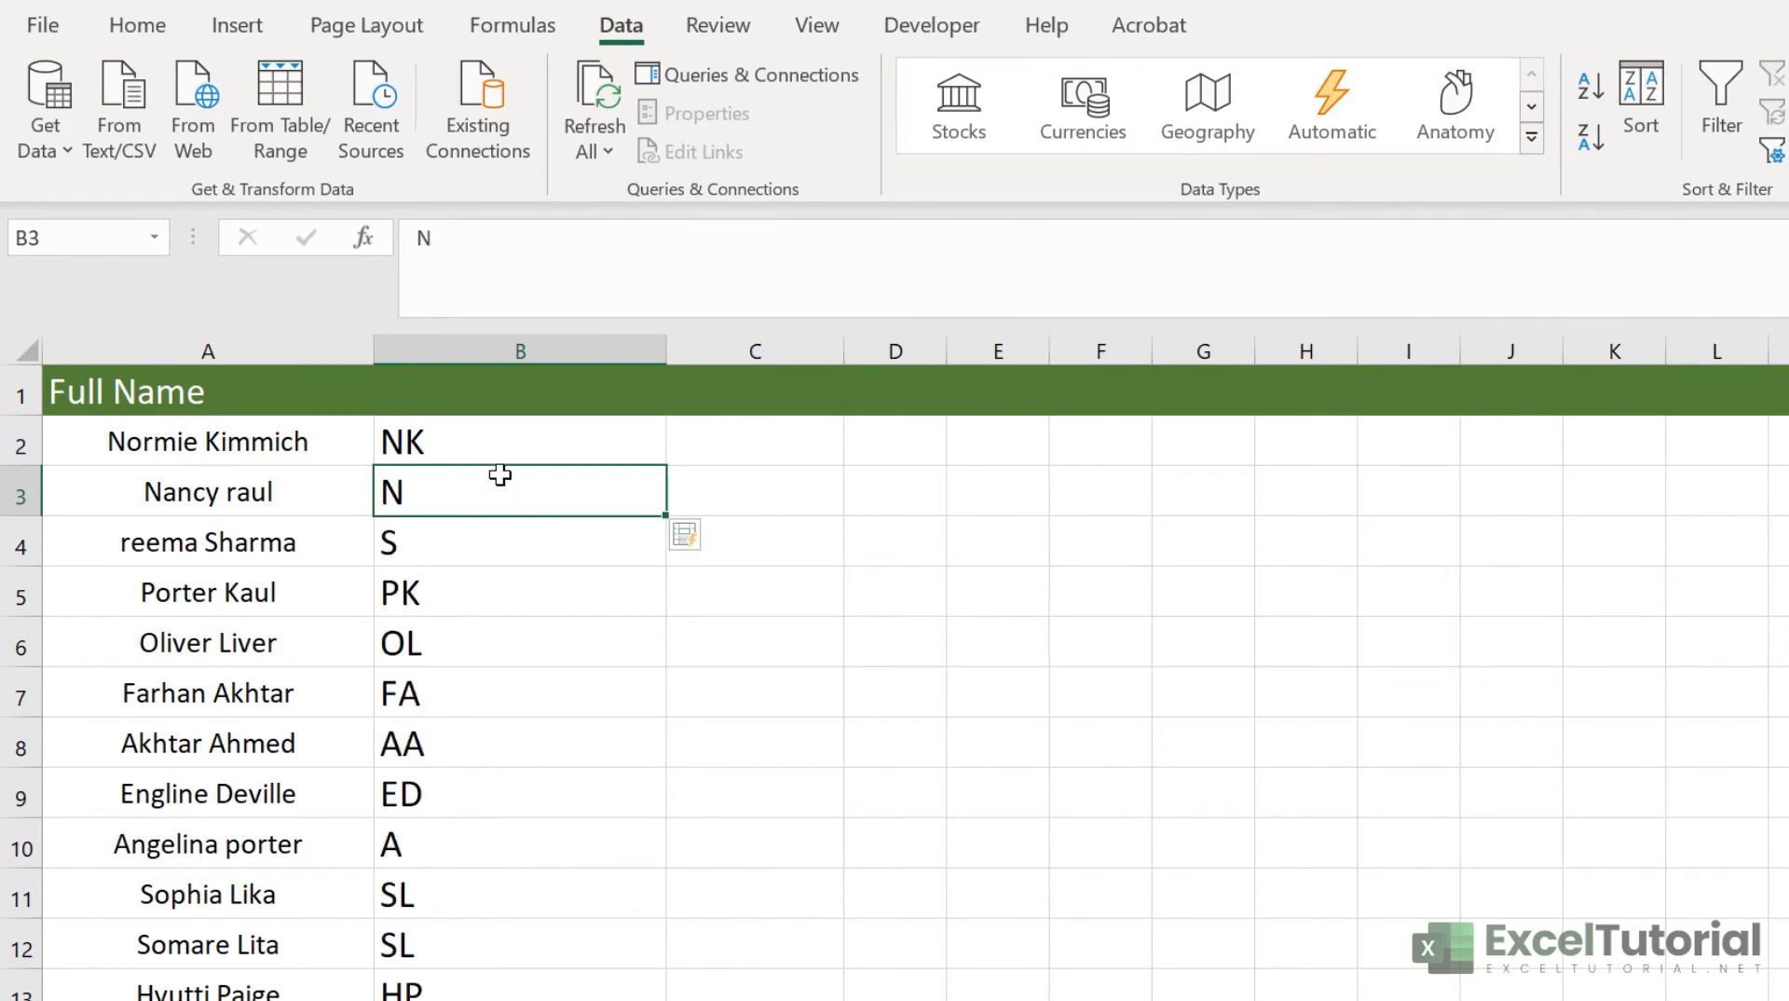
Step: Compare the initials in column B with the full names, and correct B3 to NR as a second Flash Fill example
{"action": "key", "text": "Down"}
{"action": "left_click", "coordinate": [481, 453]}
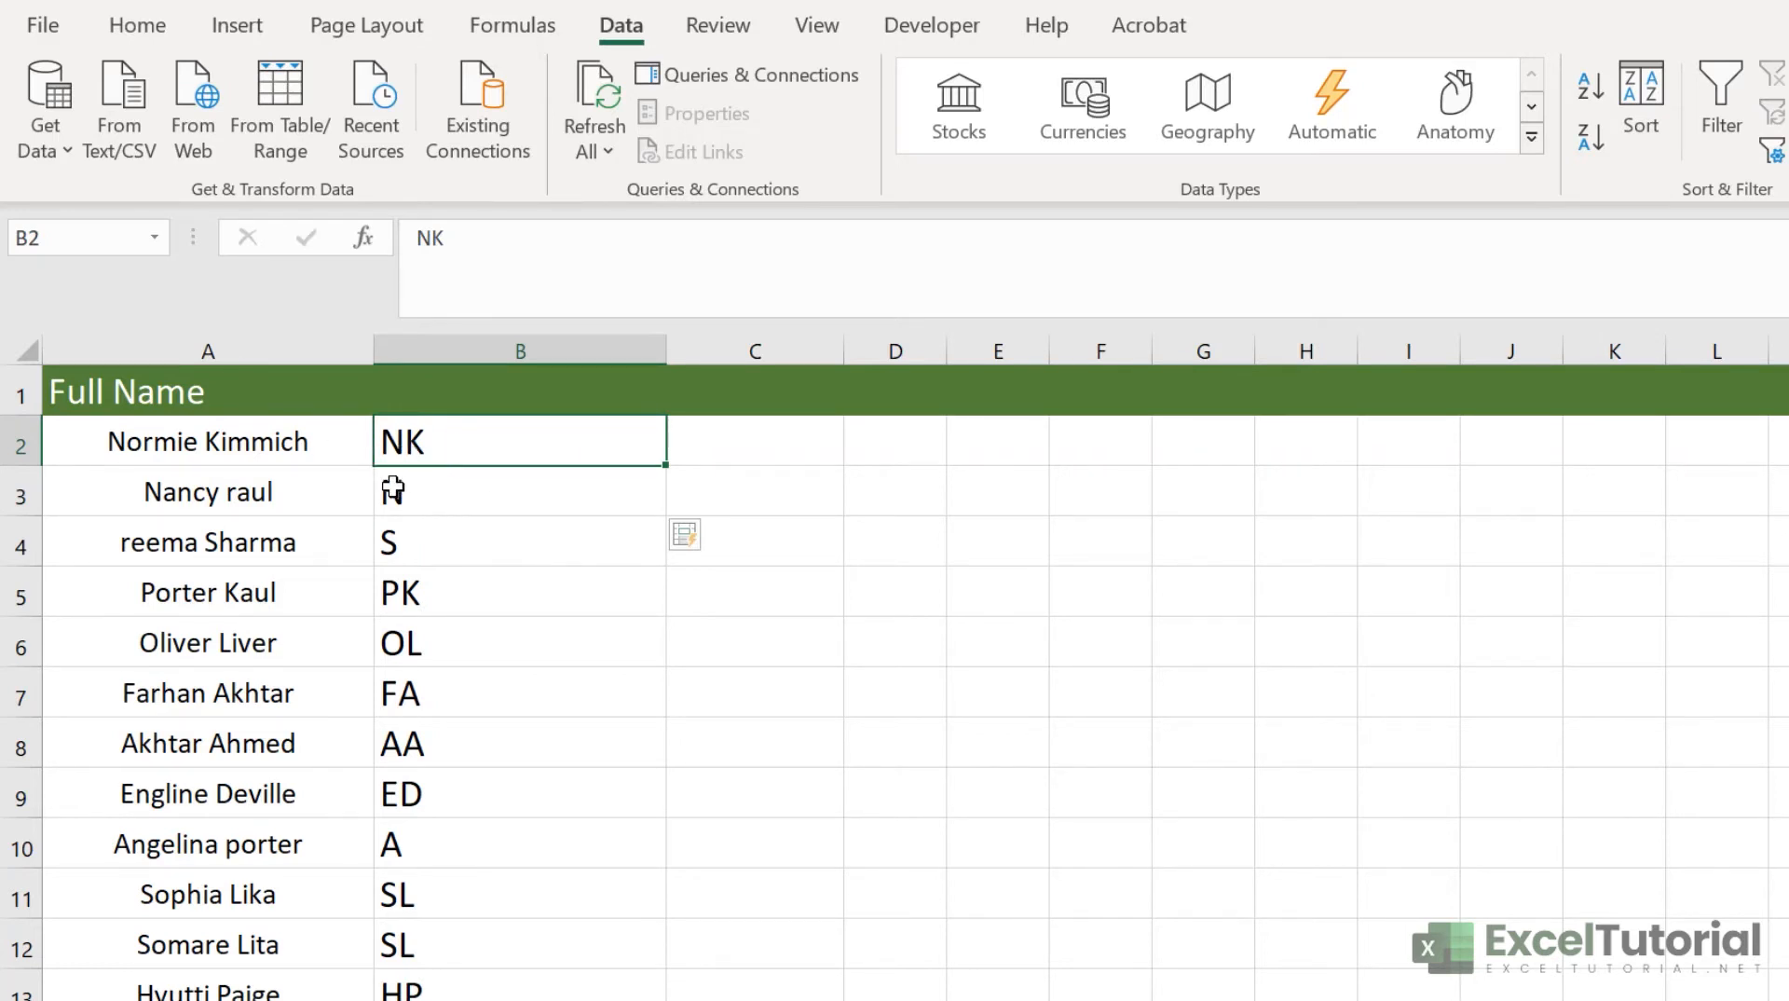
{"action": "left_click", "coordinate": [183, 446]}
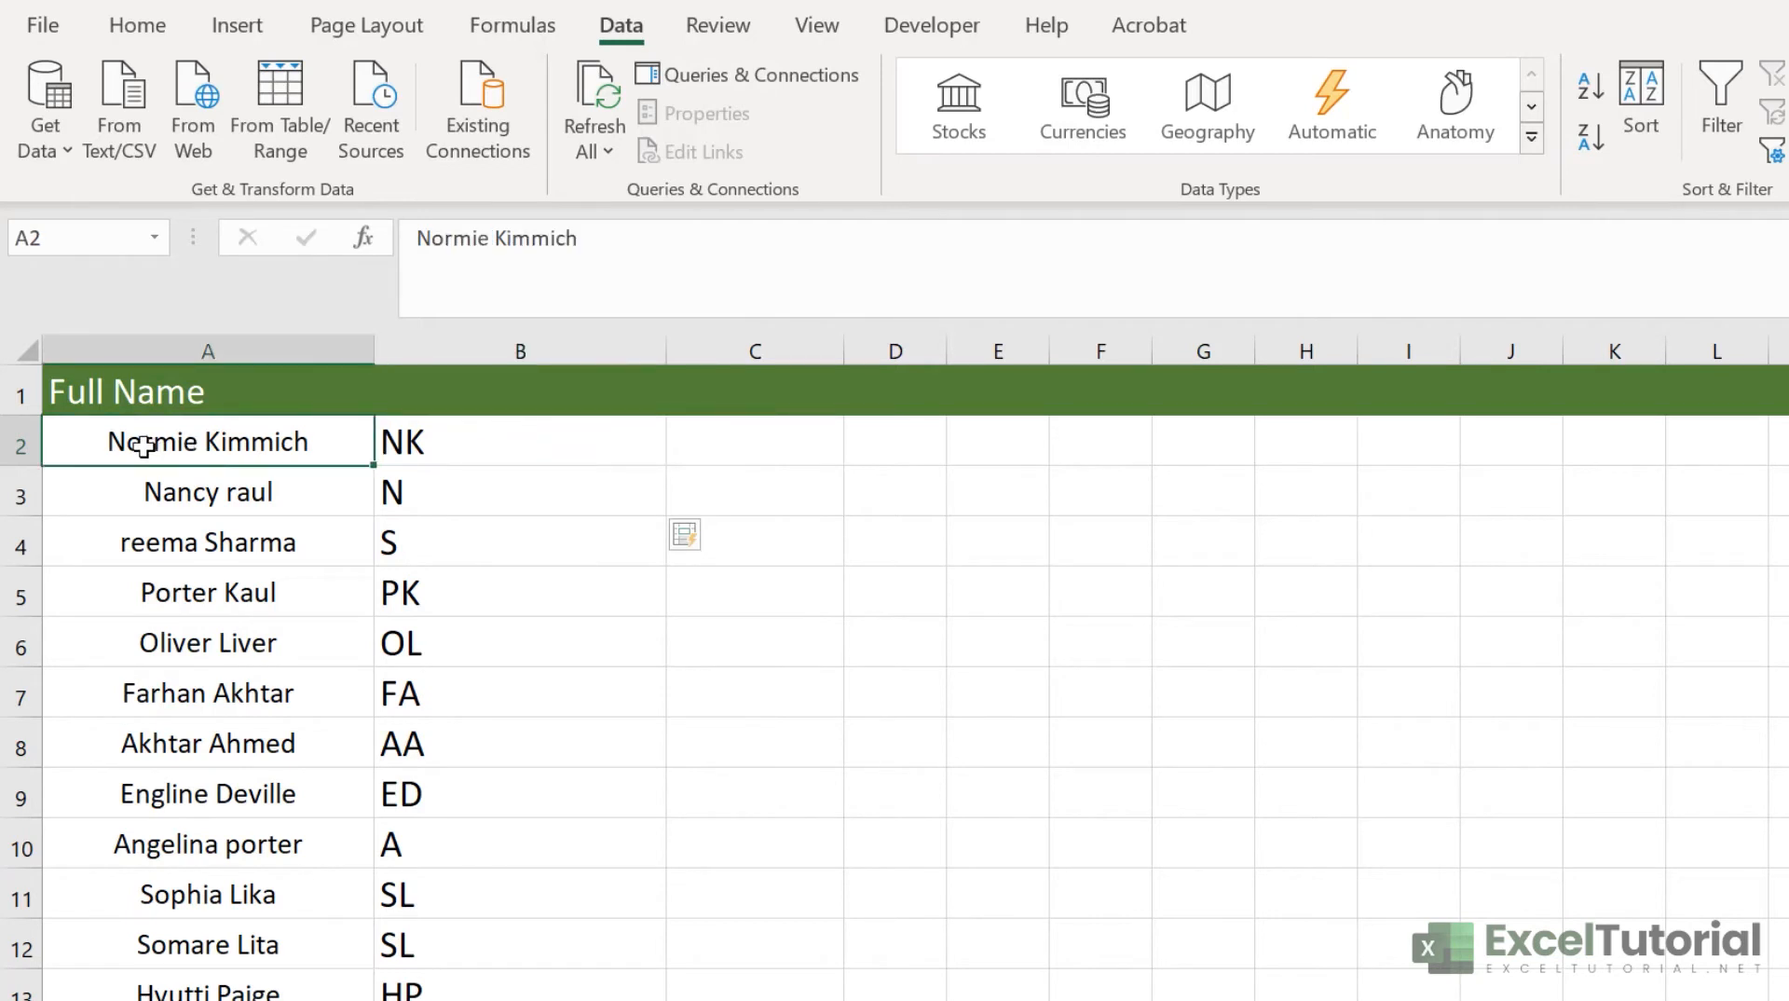
{"action": "left_click", "coordinate": [433, 492]}
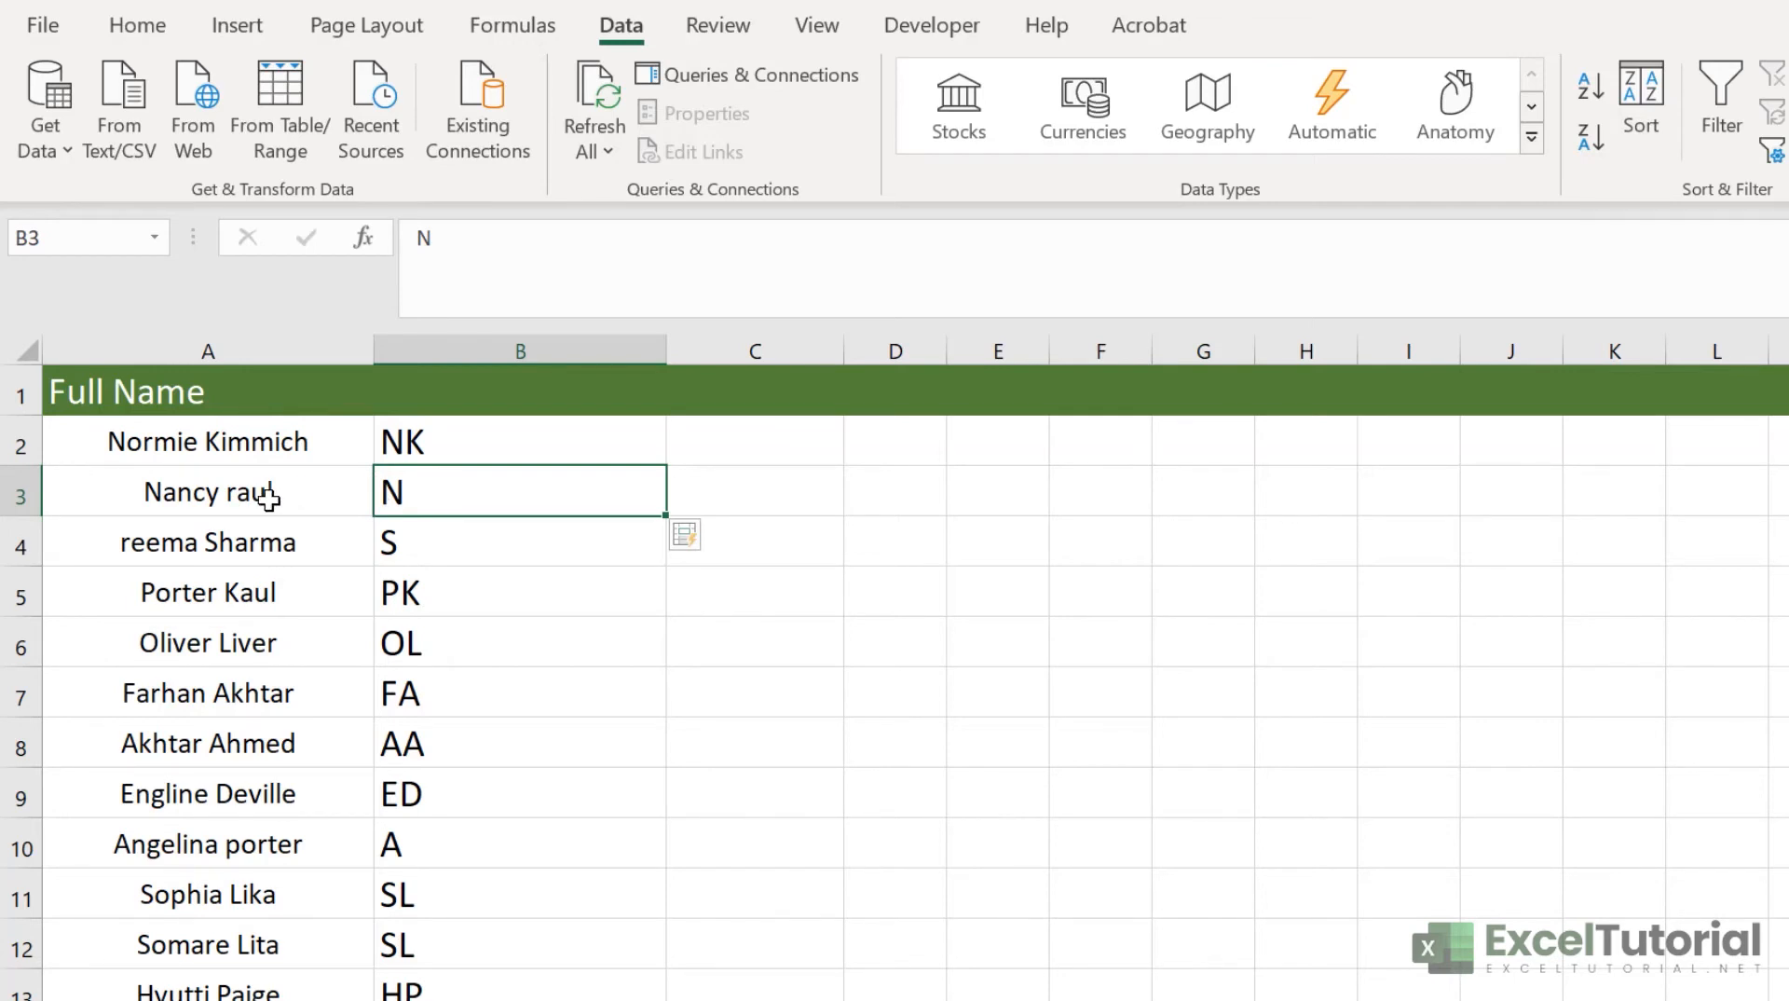
{"action": "double_click", "coordinate": [537, 502]}
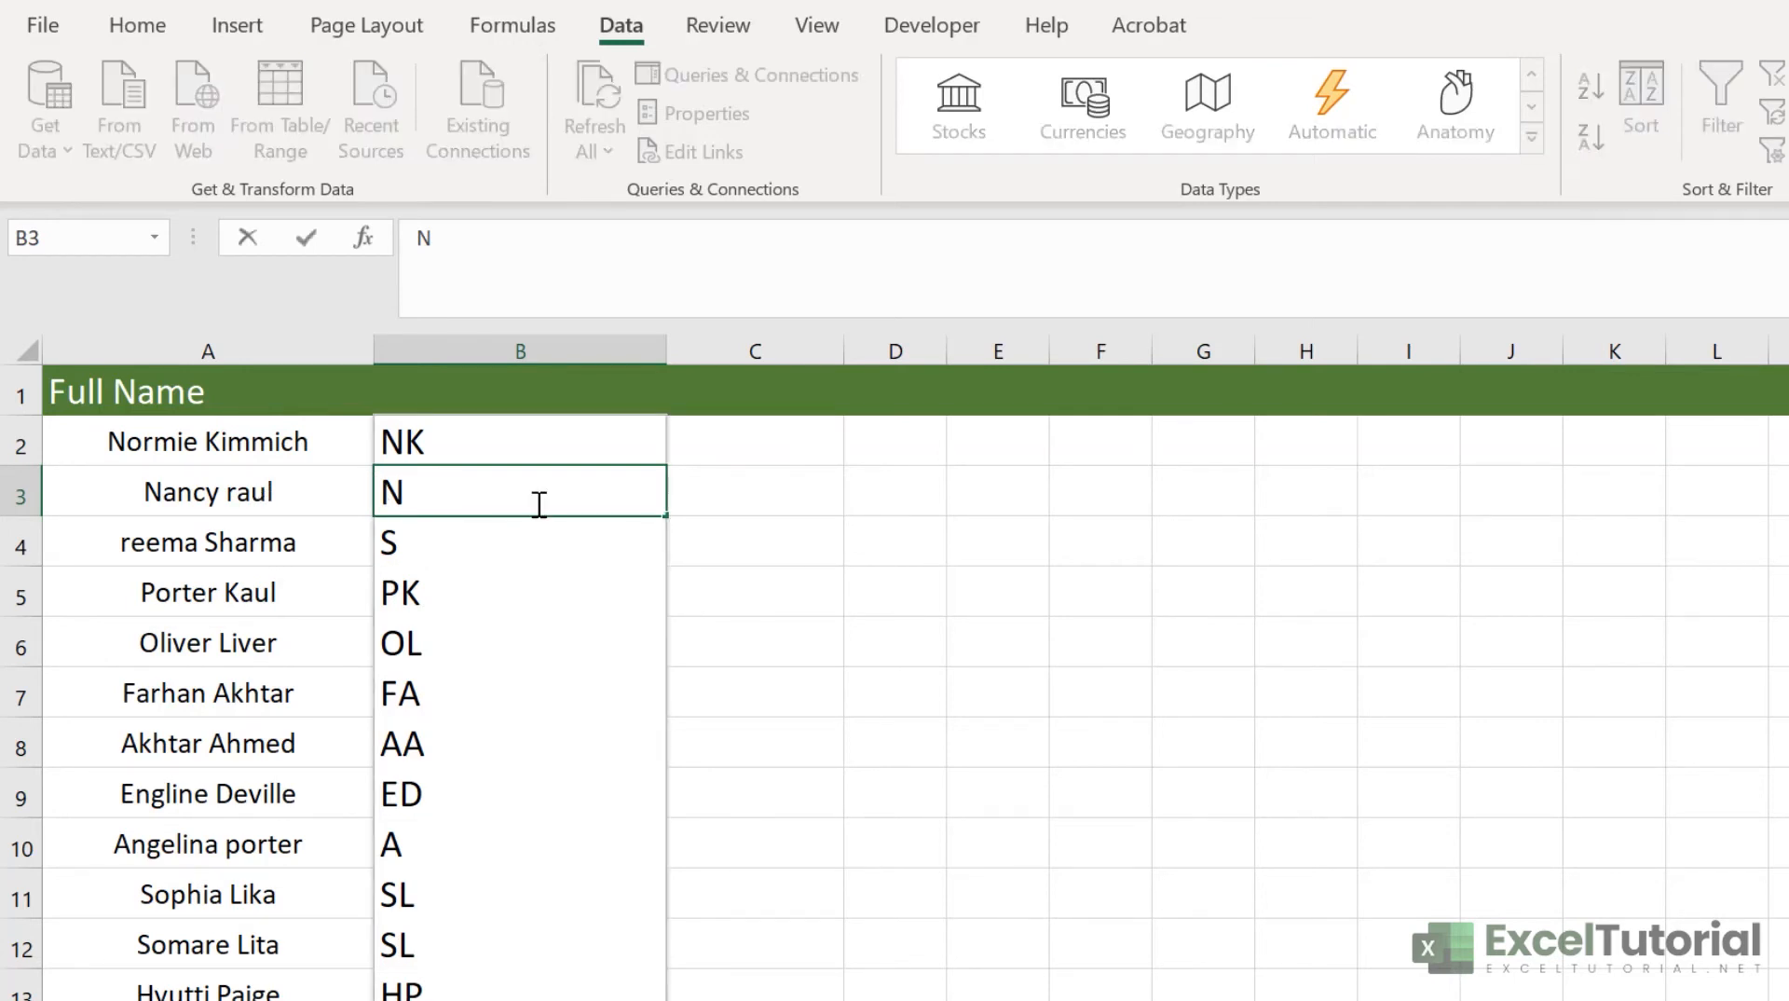
{"action": "type", "text": "R"}
{"action": "key", "text": "Return"}
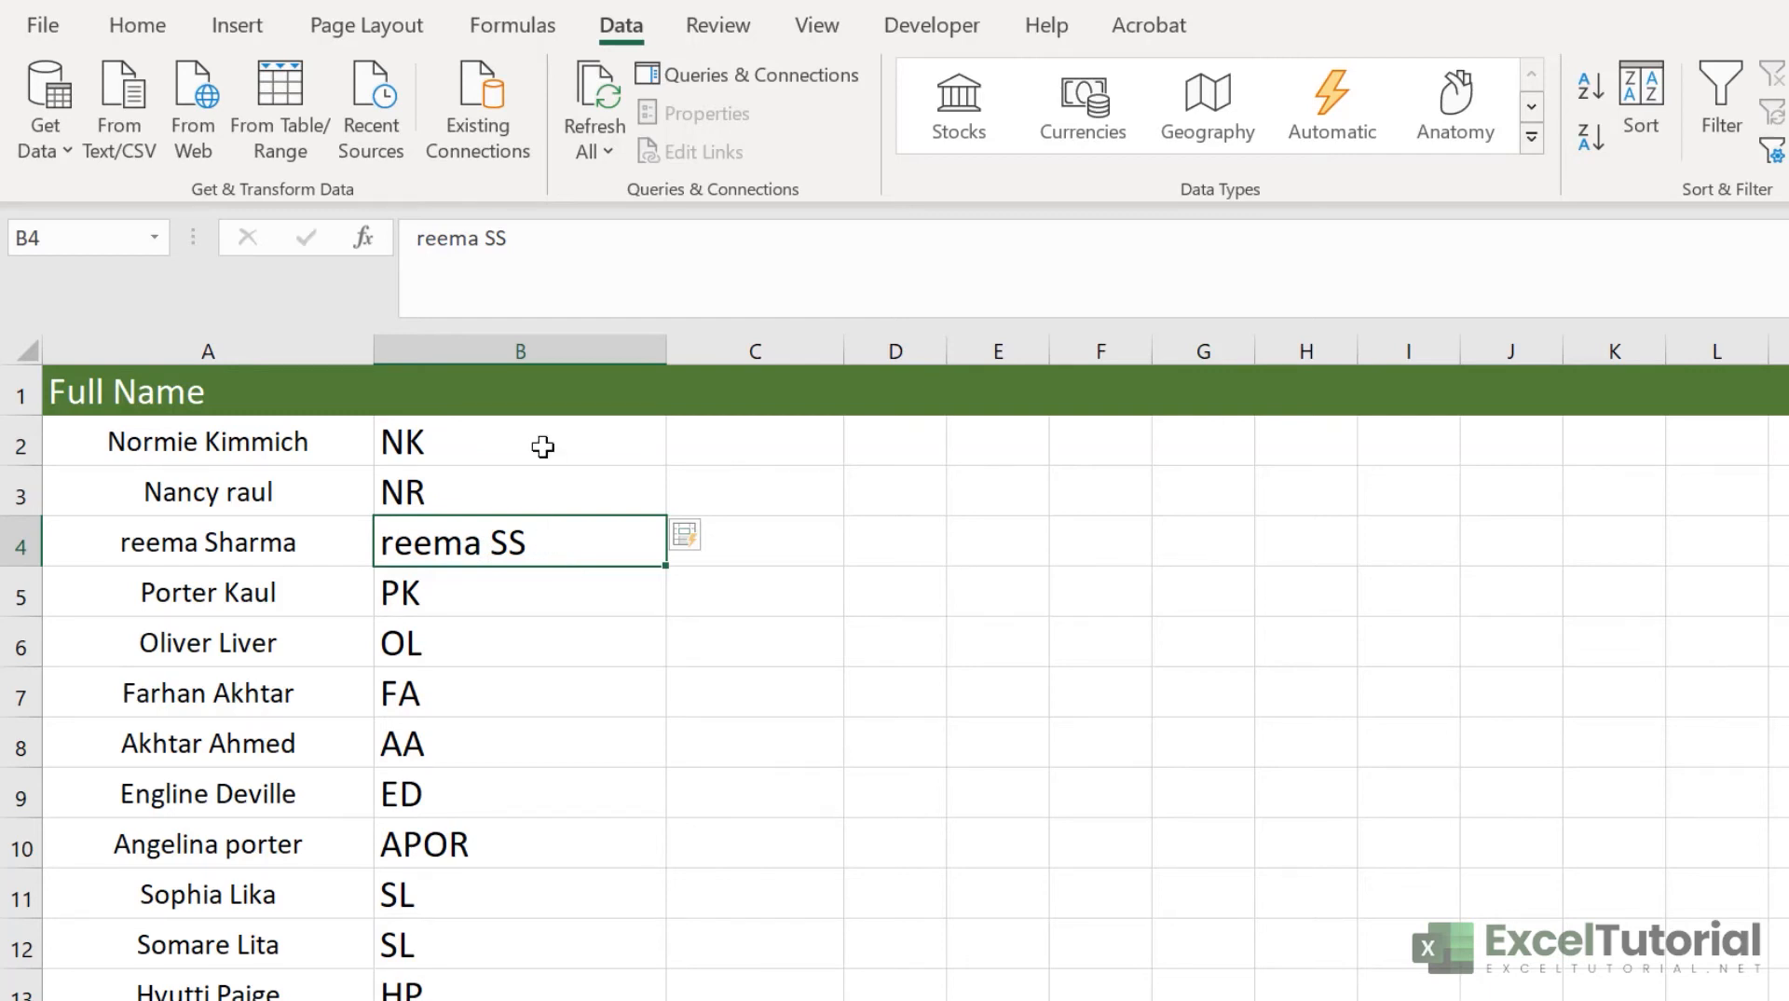
Step: Clear all the flash-filled initials from column B, starting at B2
{"action": "left_click_drag", "start_coordinate": [544, 448], "coordinate": [519, 999]}
{"action": "key", "text": "Delete"}
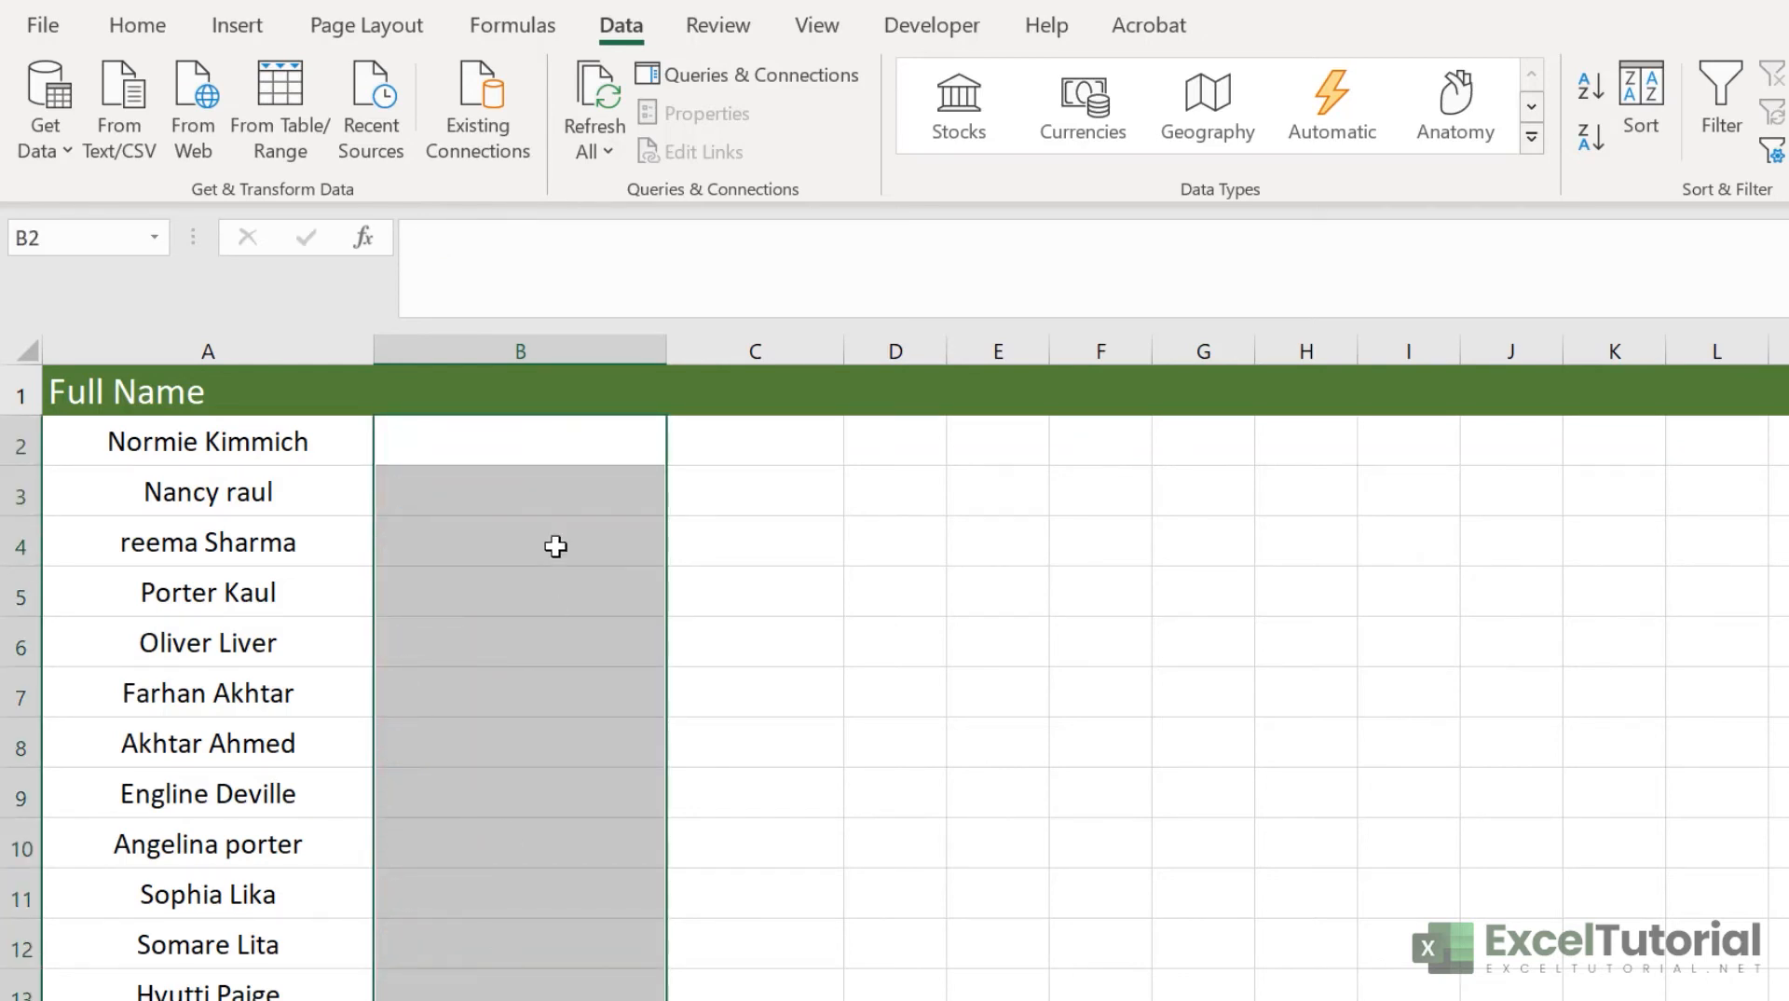
{"action": "left_click", "coordinate": [551, 419]}
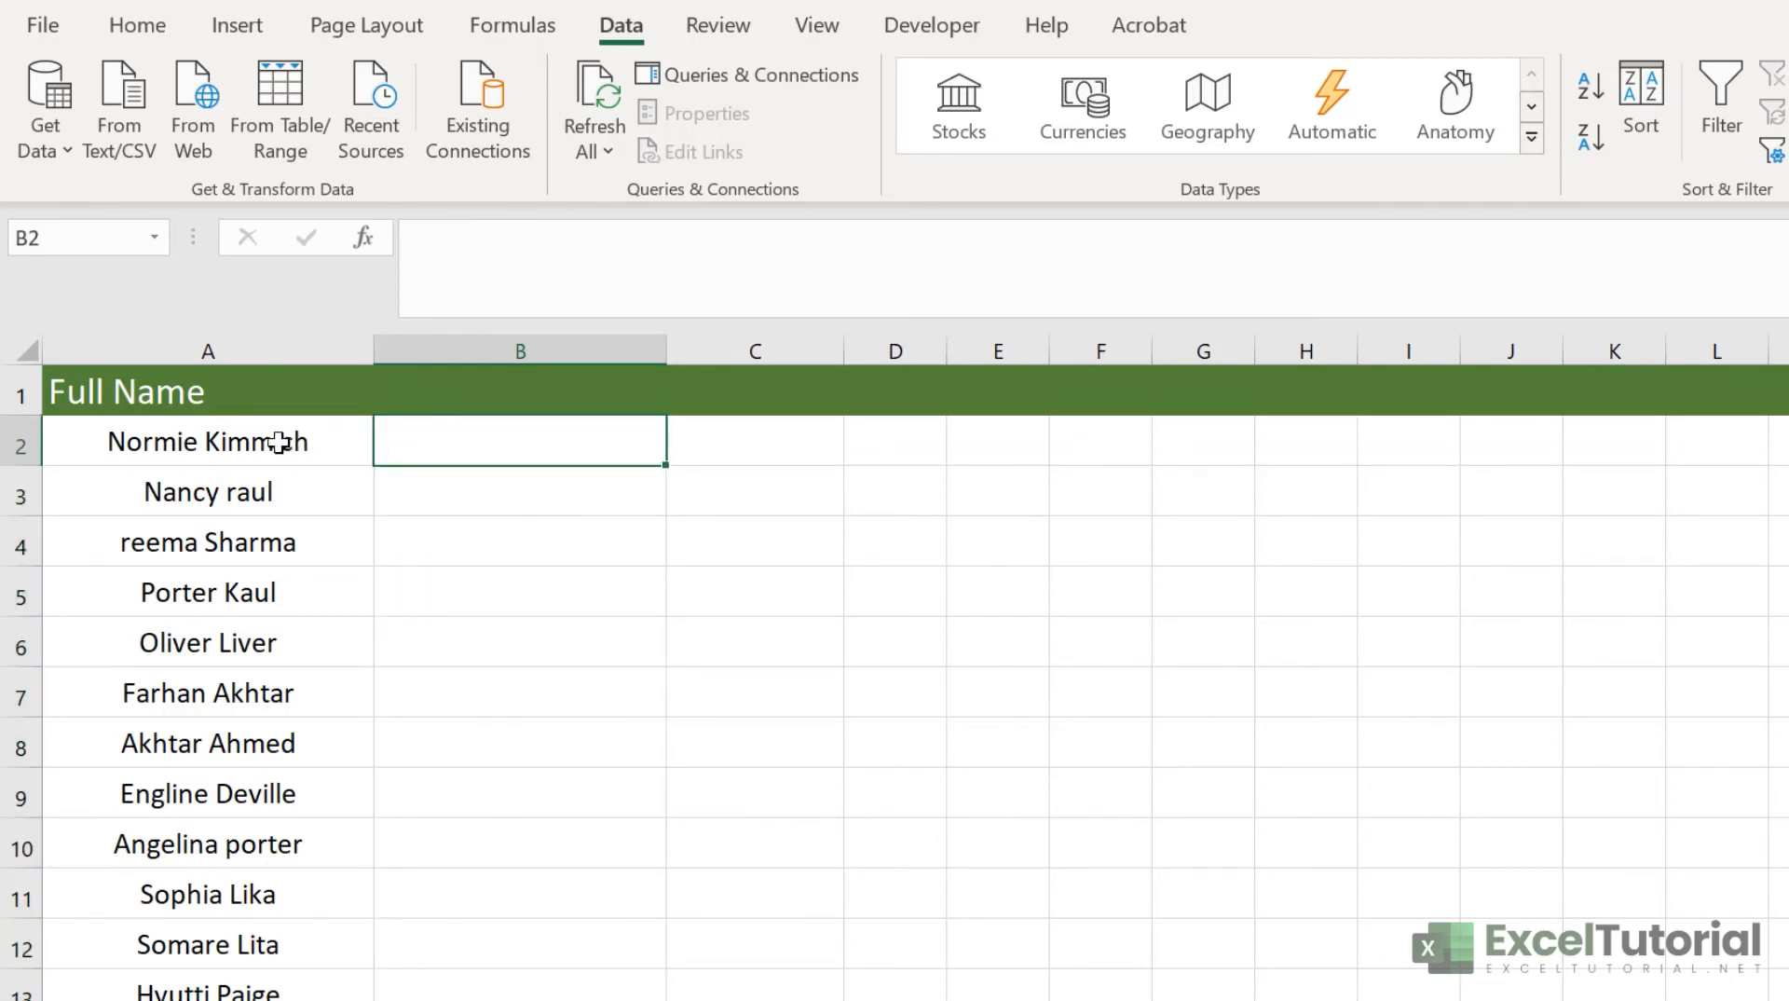
Step: Highlight the full names in column A, followed by the matching empty rows in columns B and C
{"action": "left_click_drag", "start_coordinate": [259, 441], "coordinate": [233, 999]}
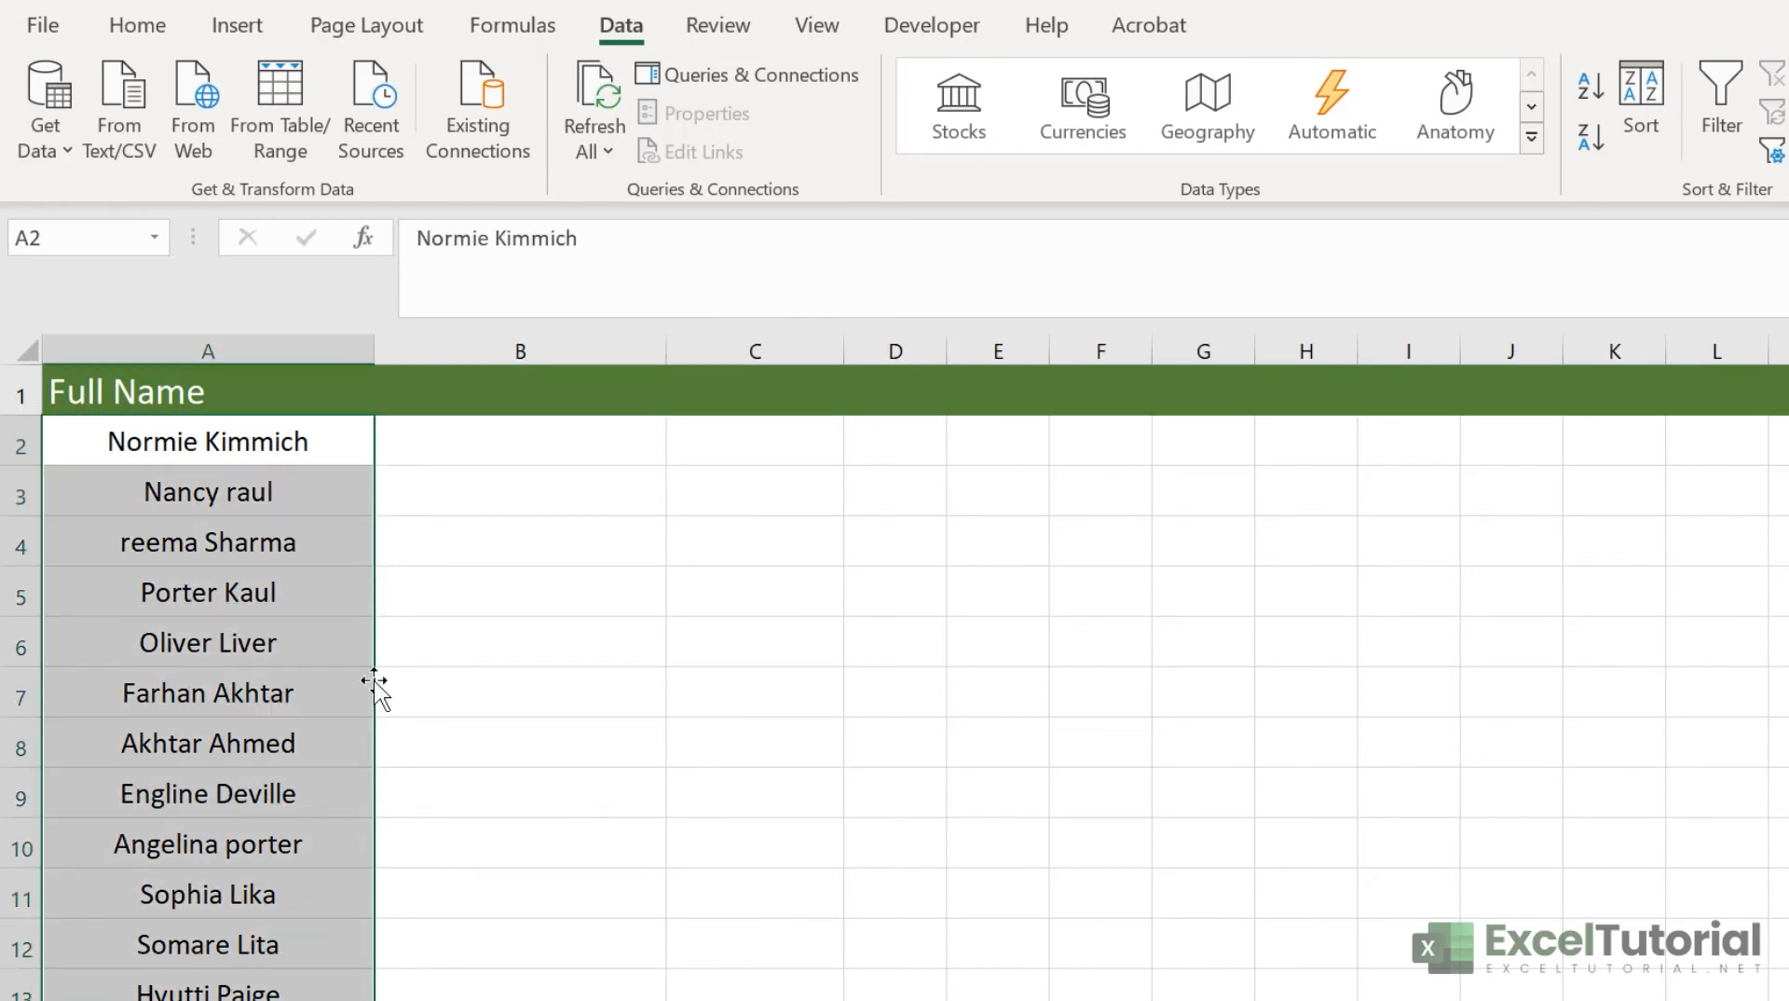
{"action": "left_click_drag", "start_coordinate": [519, 439], "coordinate": [522, 999]}
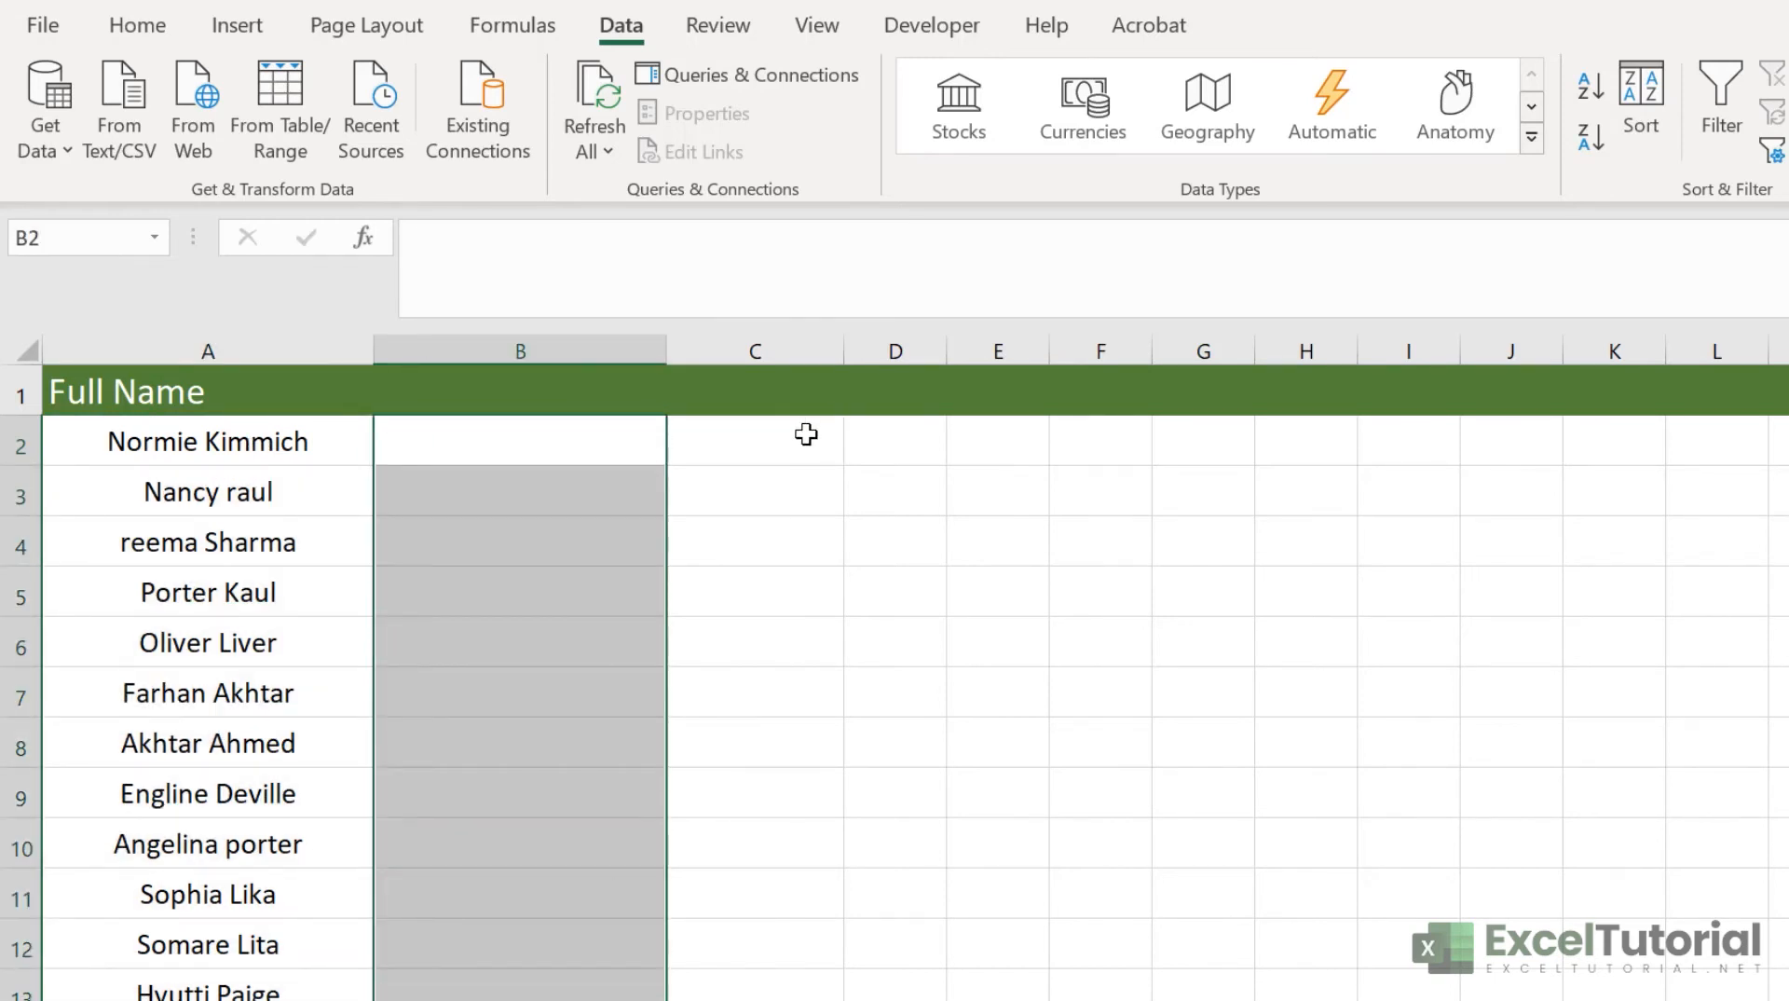
{"action": "left_click_drag", "start_coordinate": [806, 434], "coordinate": [811, 999]}
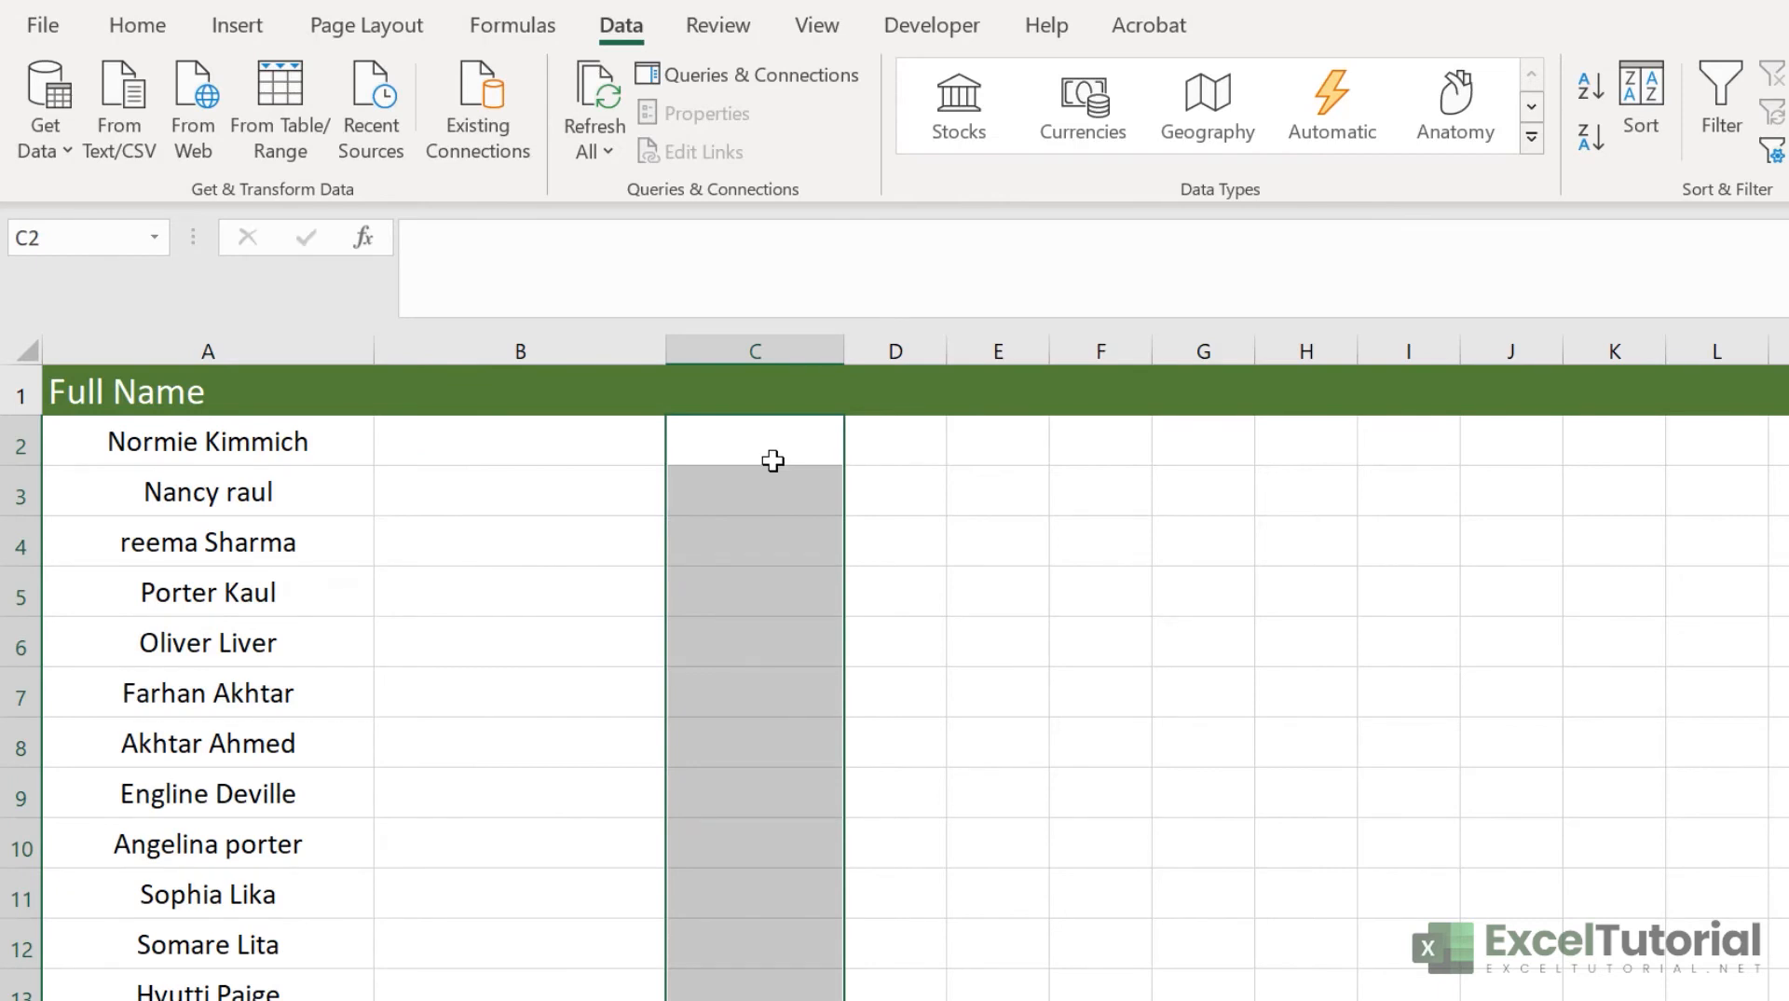